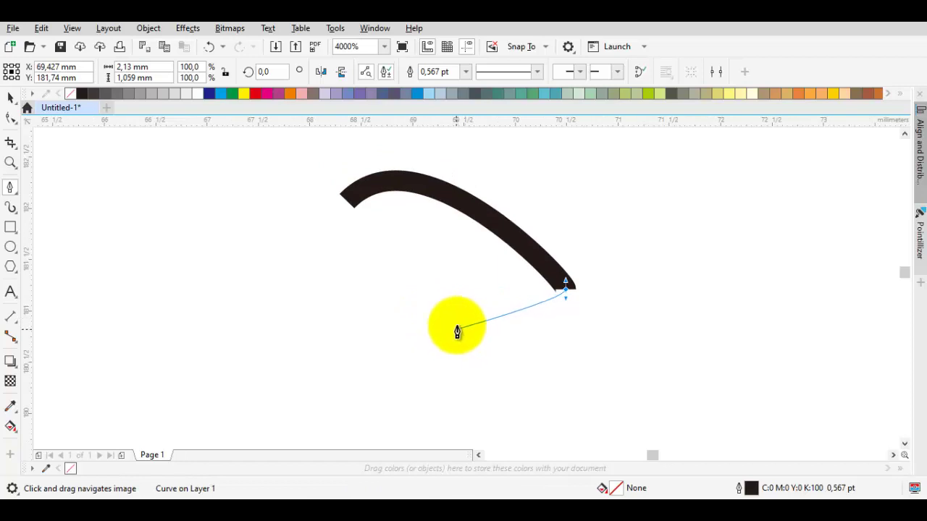
Step: Complete the leaf-shaped head outline with a notch under its right tip, closing it at about 2.1 × 2.0 mm
{"action": "left_click", "coordinate": [464, 298]}
{"action": "mouse_move", "coordinate": [345, 375]}
{"action": "left_mouse_down"}
{"action": "mouse_move", "coordinate": [260, 352]}
{"action": "mouse_move", "coordinate": [250, 328]}
{"action": "left_mouse_up"}
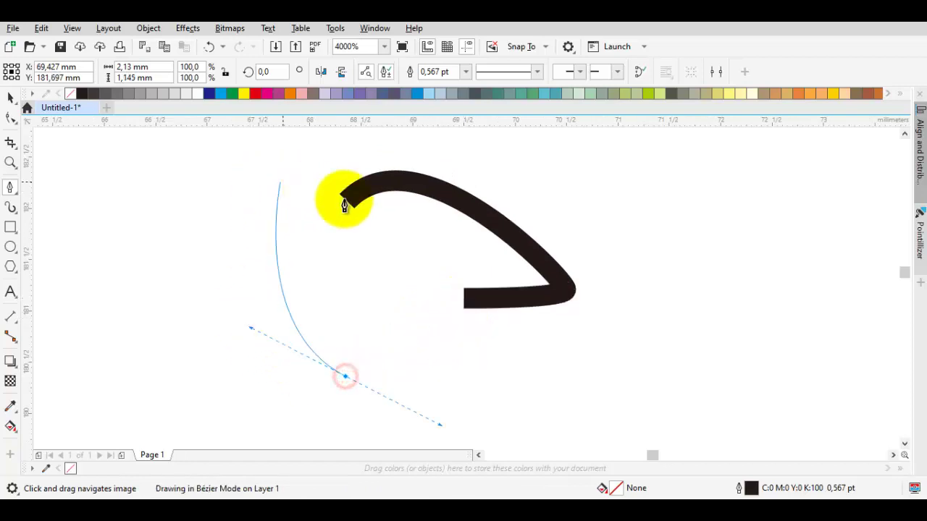
{"action": "left_click", "coordinate": [347, 201]}
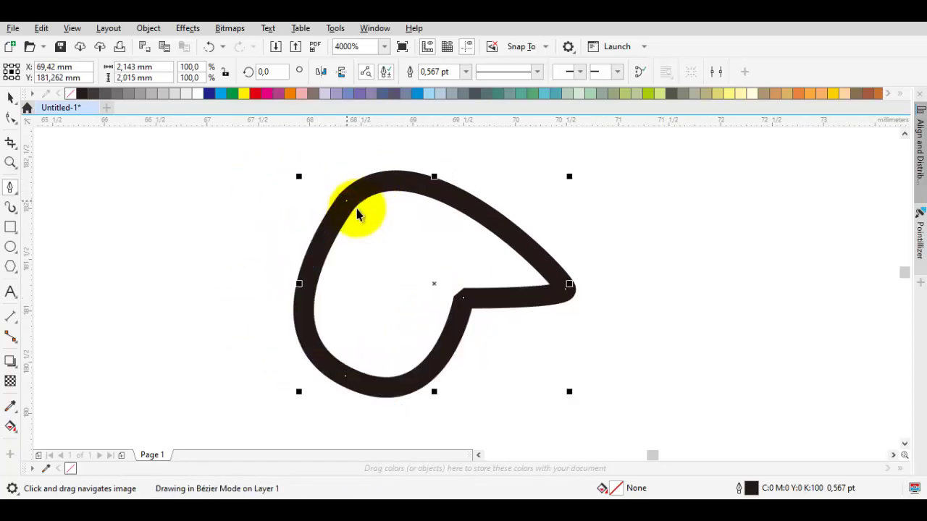
Step: Reshape the head outline by pulling its upper-left corner outward to about 4.1 mm overall width and adjusting the notch and lower curve
{"action": "left_click_drag", "start_coordinate": [360, 209], "coordinate": [227, 284]}
{"action": "key", "text": "space"}
{"action": "double_click", "coordinate": [430, 302]}
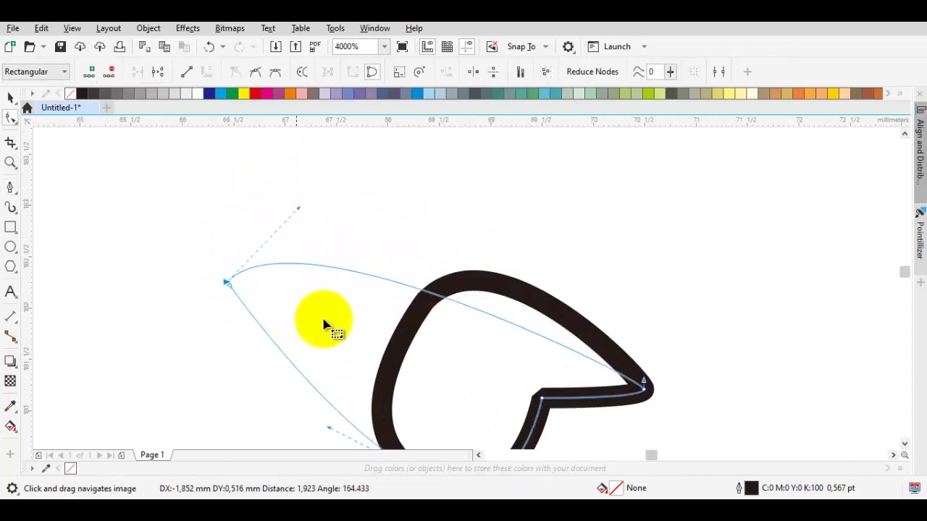
{"action": "left_click_drag", "start_coordinate": [397, 335], "coordinate": [389, 249]}
{"action": "left_click_drag", "start_coordinate": [531, 317], "coordinate": [537, 329]}
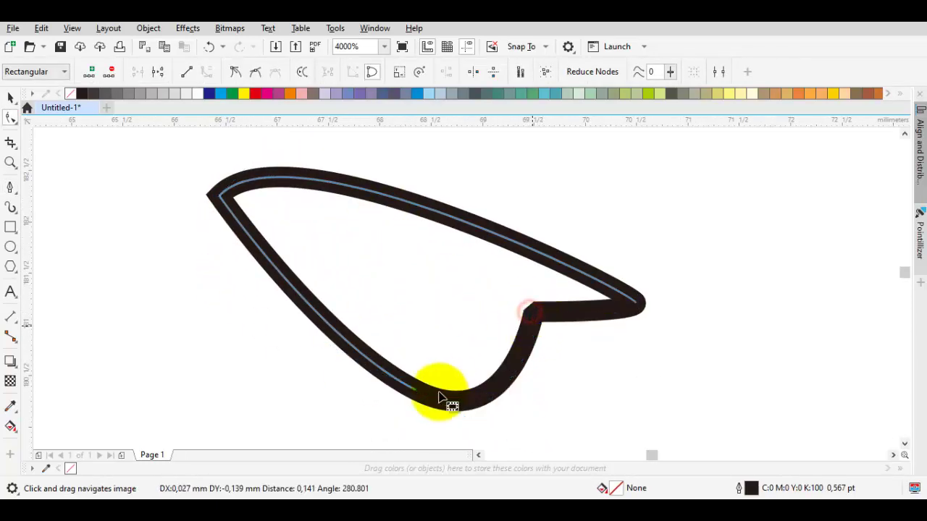
{"action": "left_click_drag", "start_coordinate": [415, 393], "coordinate": [413, 300]}
{"action": "key", "text": "Escape"}
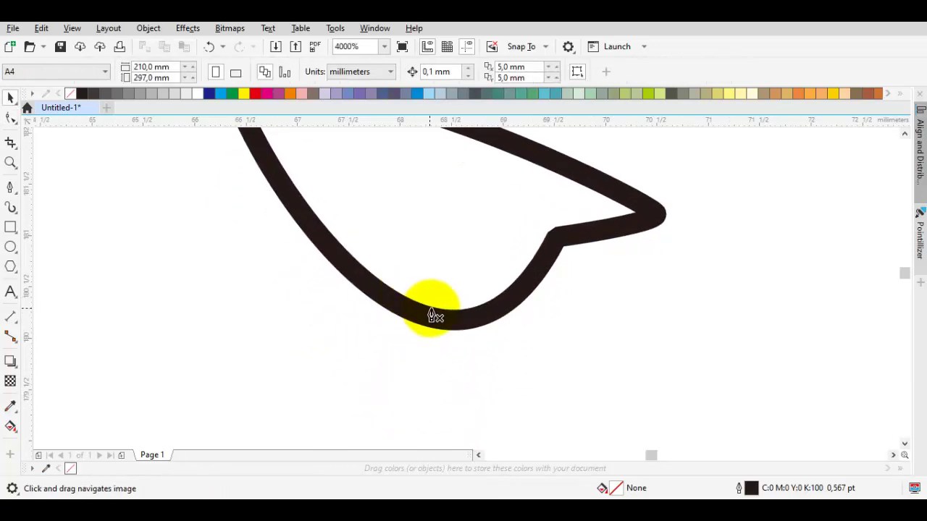
Step: Draw the body's wavy upper edge below the head, about 12.4 mm wide, and turn back under its right tip
{"action": "scroll", "coordinate": [433, 317], "scroll_direction": "down", "scroll_amount": 4}
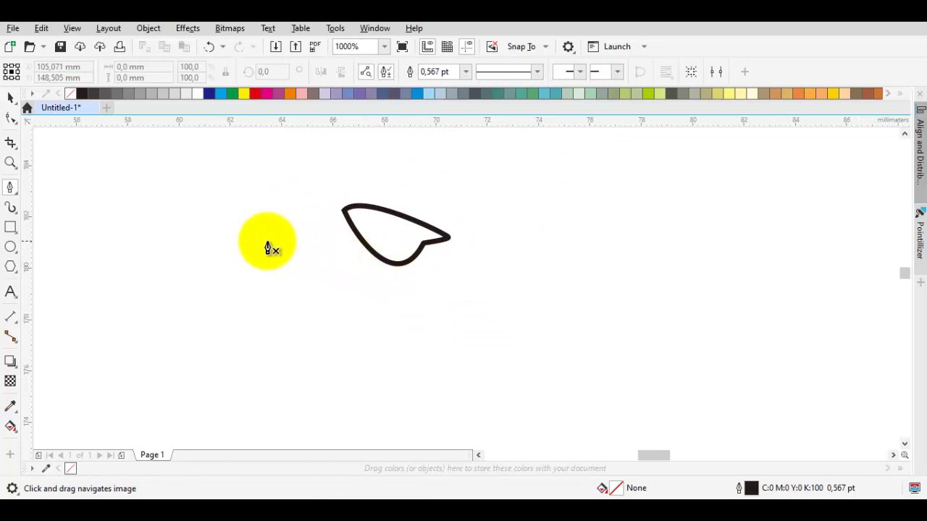
{"action": "left_click_drag", "start_coordinate": [232, 242], "coordinate": [339, 248]}
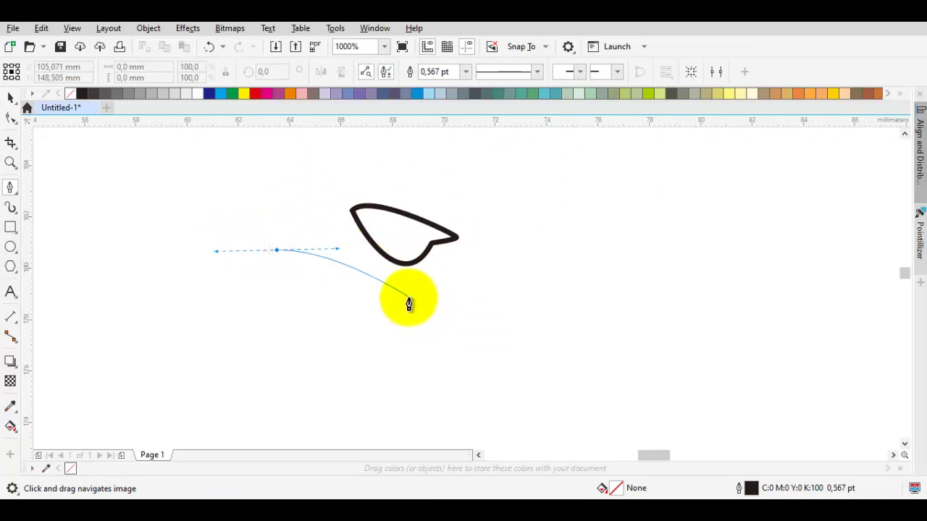
{"action": "scroll", "coordinate": [395, 297], "scroll_direction": "right", "scroll_amount": 1}
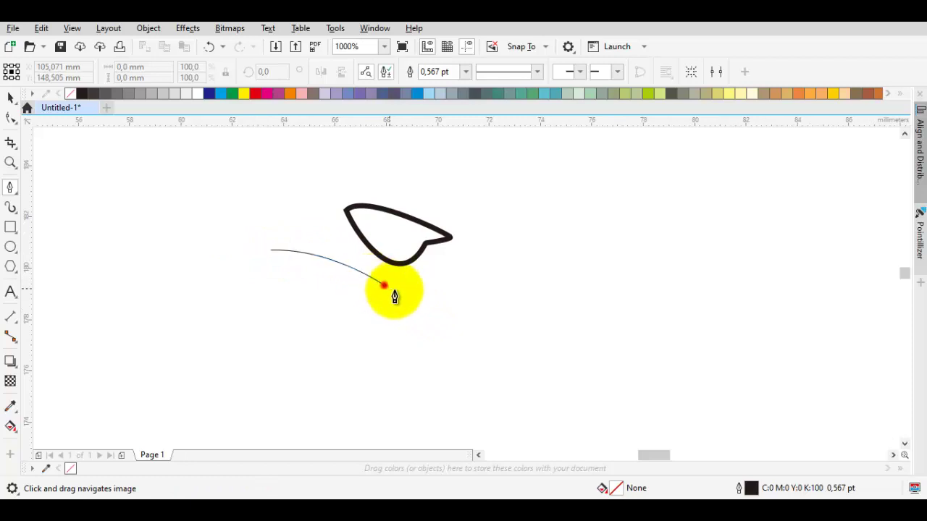
{"action": "left_click_drag", "start_coordinate": [394, 297], "coordinate": [430, 283]}
{"action": "left_click_drag", "start_coordinate": [487, 261], "coordinate": [442, 307]}
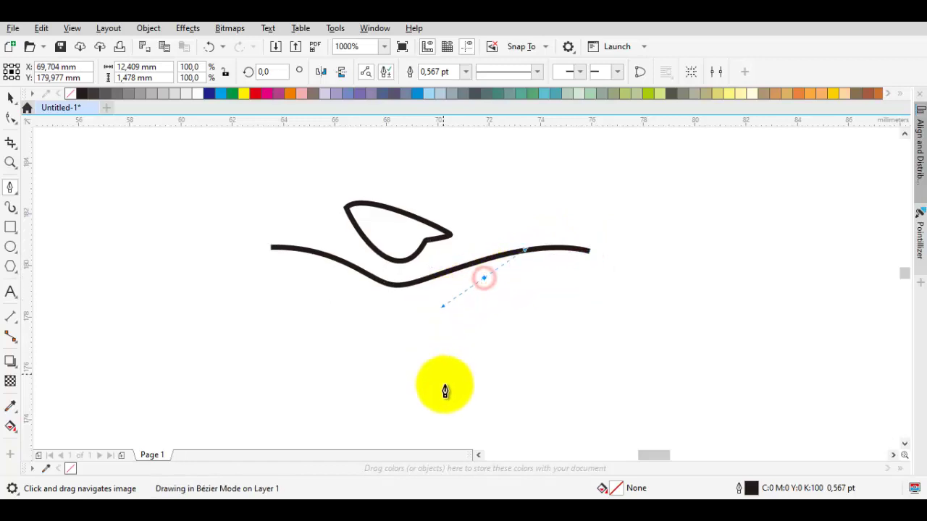
Step: Continue the body outline down its right side with a curved waist and a rounded lower corner
{"action": "left_click_drag", "start_coordinate": [446, 386], "coordinate": [451, 342]}
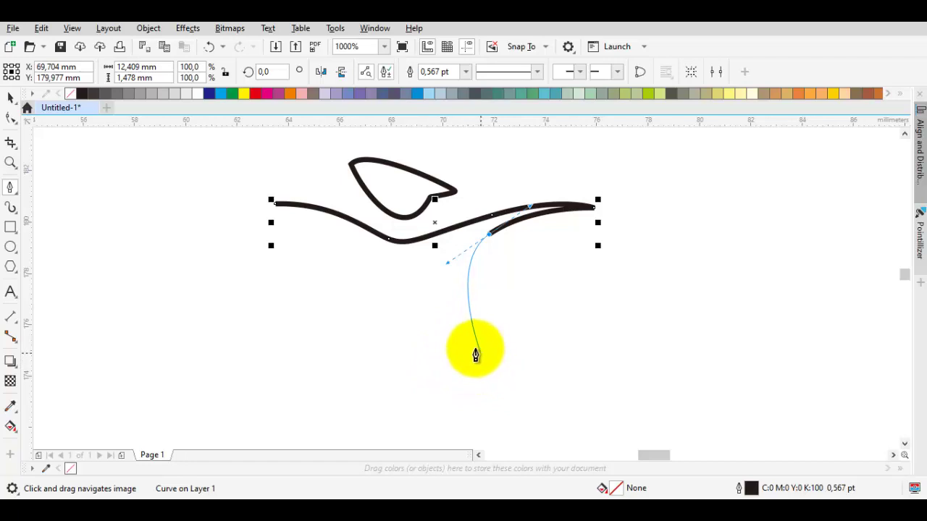
{"action": "scroll", "coordinate": [467, 333], "scroll_direction": "up", "scroll_amount": 2}
{"action": "left_click_drag", "start_coordinate": [490, 348], "coordinate": [465, 338]}
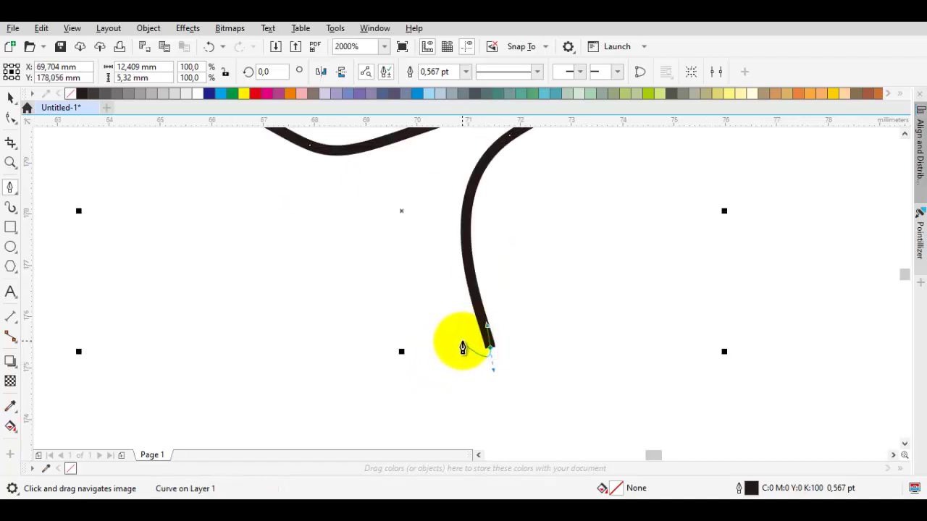
{"action": "left_click_drag", "start_coordinate": [478, 351], "coordinate": [481, 371]}
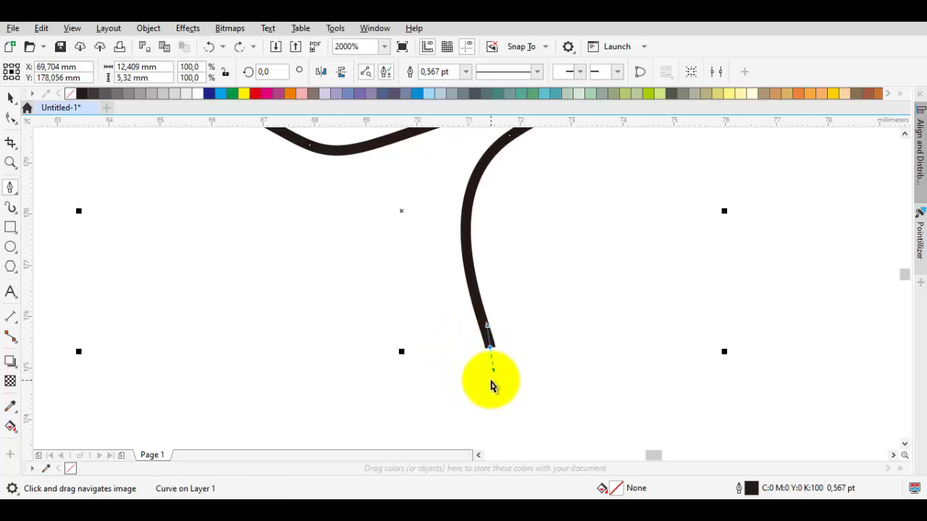
{"action": "key", "text": "ctrl+z"}
{"action": "left_click", "coordinate": [486, 351]}
{"action": "left_click_drag", "start_coordinate": [490, 379], "coordinate": [423, 355]}
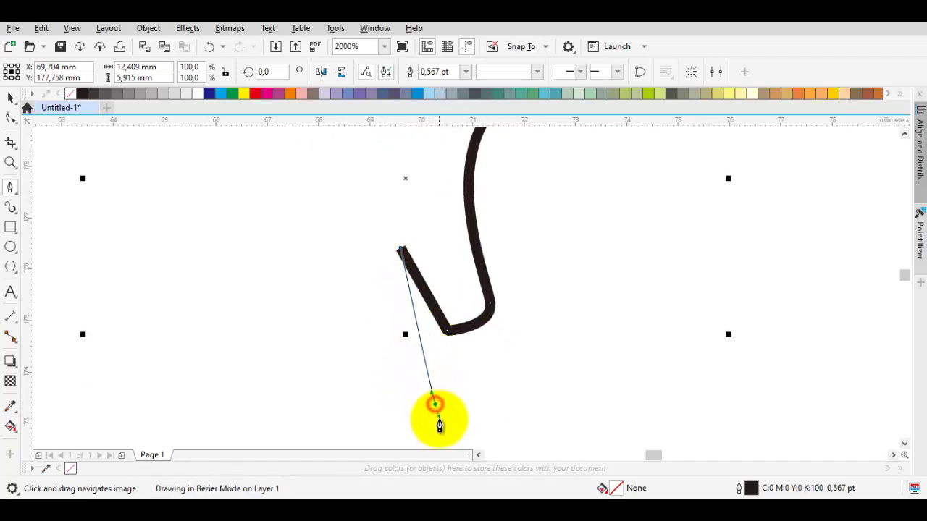
{"action": "left_click_drag", "start_coordinate": [434, 403], "coordinate": [424, 379]}
{"action": "key", "text": "ctrl+z"}
{"action": "key", "text": "ctrl+z"}
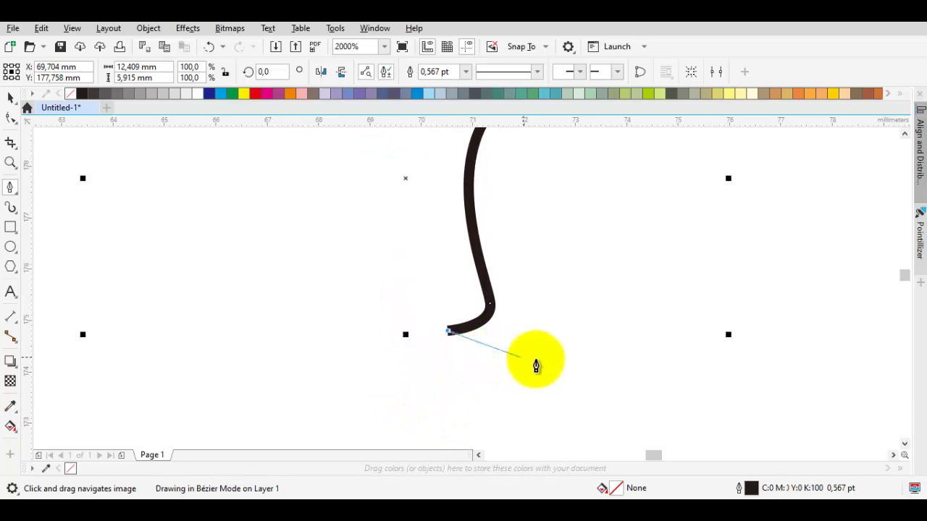
{"action": "key", "text": "ctrl+z"}
Step: Draw the body's lower edge as a zigzag with two pointed notches, ending at the lower-left corner
{"action": "mouse_move", "coordinate": [443, 335]}
{"action": "left_mouse_down"}
{"action": "mouse_move", "coordinate": [434, 340]}
{"action": "mouse_move", "coordinate": [387, 246]}
{"action": "mouse_move", "coordinate": [399, 372]}
{"action": "mouse_move", "coordinate": [407, 372]}
{"action": "mouse_move", "coordinate": [389, 424]}
{"action": "left_mouse_up"}
{"action": "scroll", "coordinate": [408, 372], "scroll_direction": "down", "scroll_amount": 2}
{"action": "left_click_drag", "start_coordinate": [321, 214], "coordinate": [333, 272]}
{"action": "left_click", "coordinate": [323, 235]}
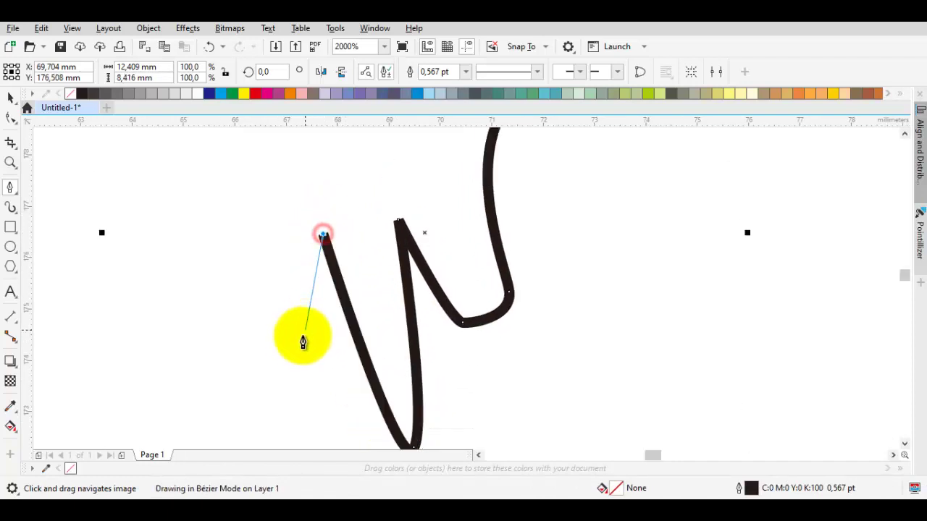
{"action": "left_click", "coordinate": [297, 342]}
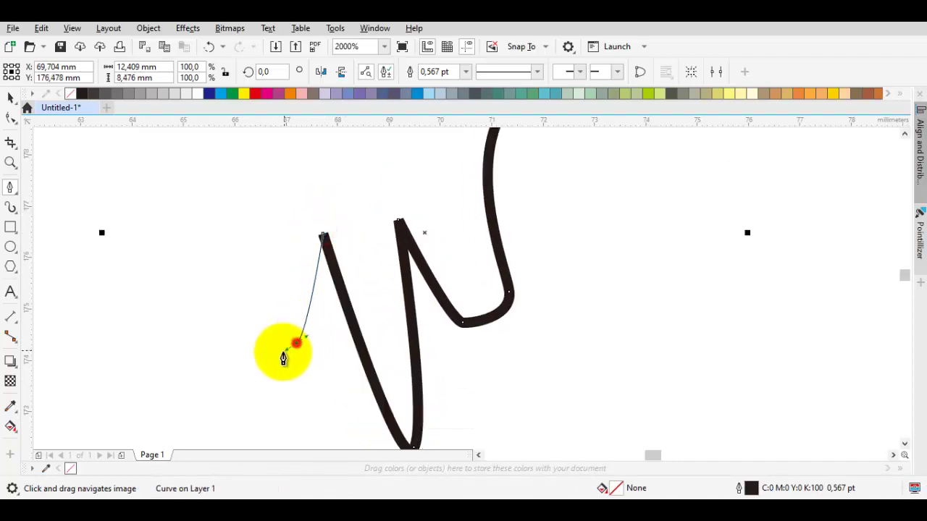
{"action": "left_click", "coordinate": [220, 326]}
Step: Draw the body's left side upward and close the outline at its left tip, about 12.4 × 8.5 mm overall
{"action": "scroll", "coordinate": [242, 279], "scroll_direction": "up", "scroll_amount": 3}
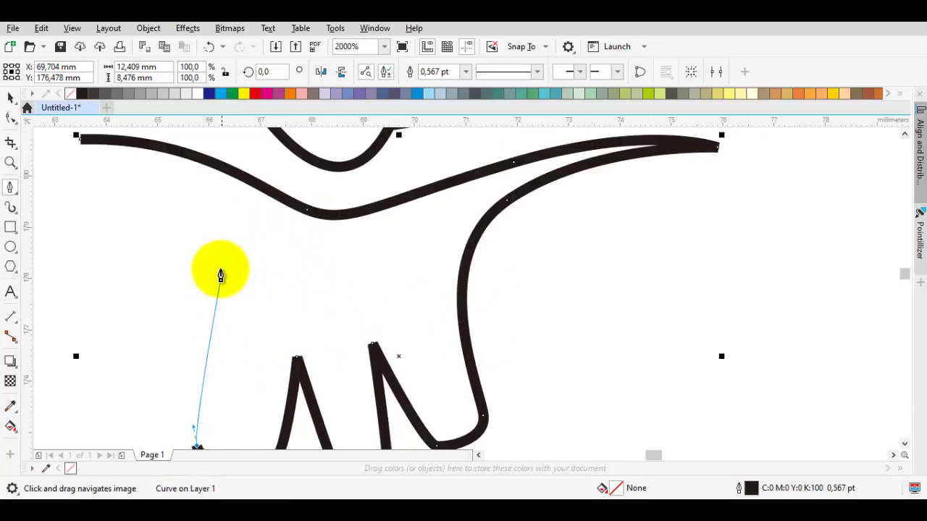
{"action": "left_click_drag", "start_coordinate": [217, 264], "coordinate": [204, 216]}
{"action": "left_click_drag", "start_coordinate": [111, 142], "coordinate": [159, 173]}
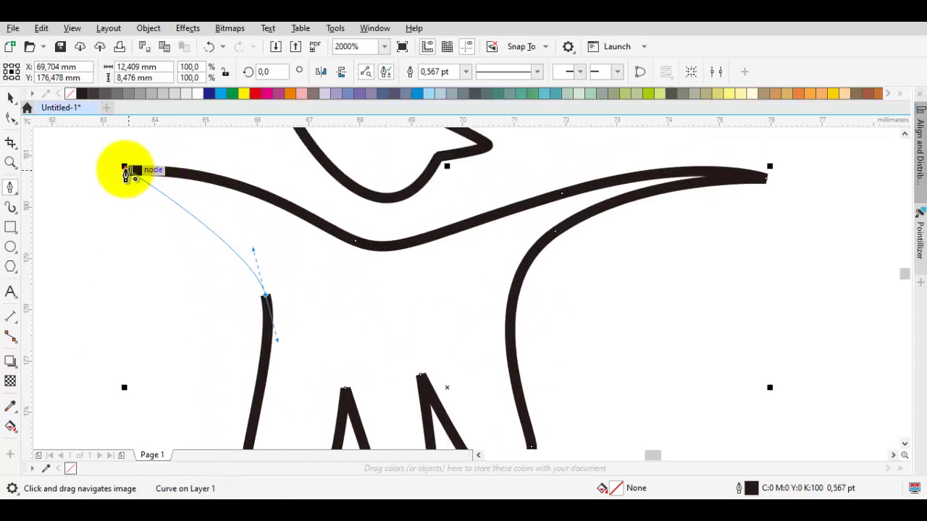
{"action": "left_click", "coordinate": [124, 171]}
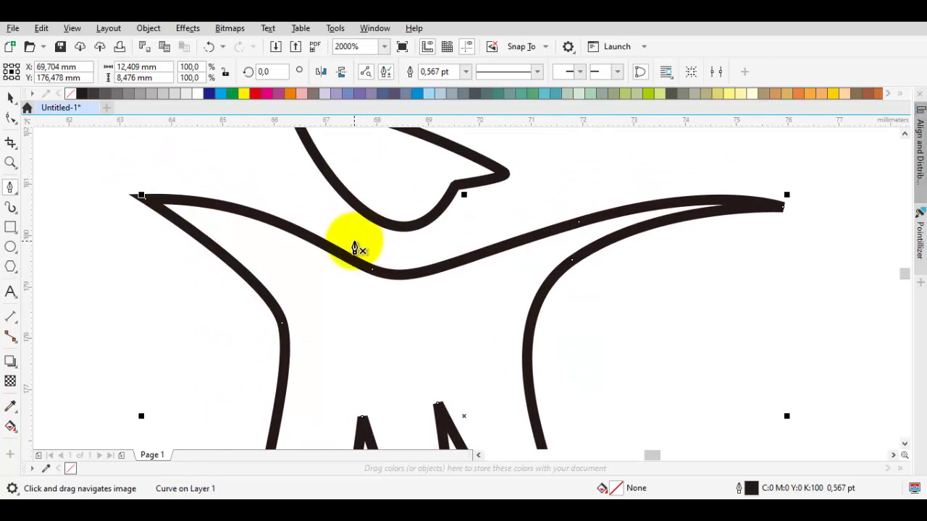
Step: Draw a closed neck shape from the head down into the body, widening toward its base, about 2.9 × 3.8 mm
{"action": "left_click_drag", "start_coordinate": [445, 170], "coordinate": [426, 241]}
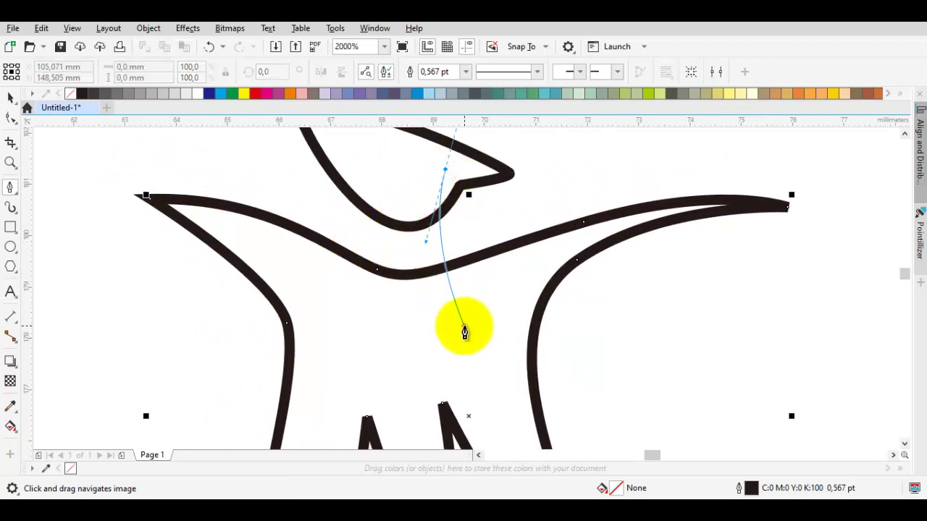
{"action": "left_click_drag", "start_coordinate": [464, 327], "coordinate": [391, 249]}
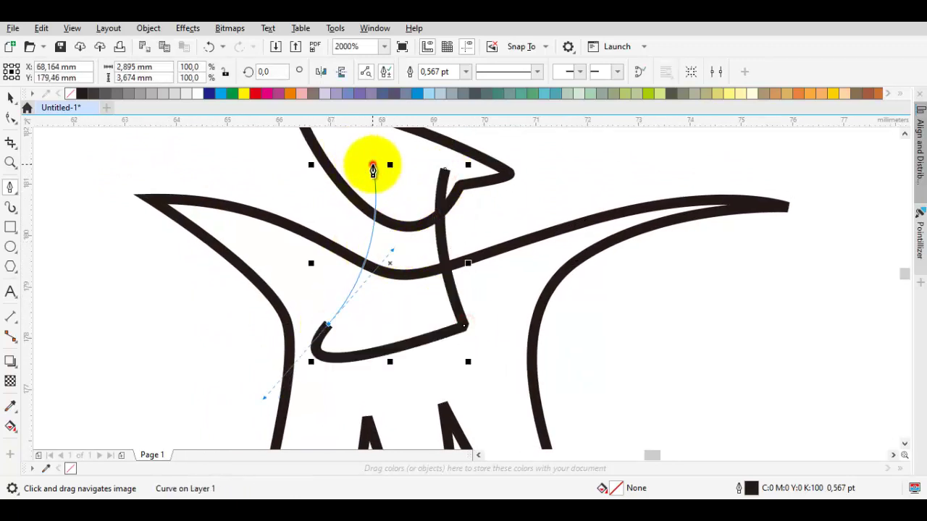
{"action": "left_click", "coordinate": [372, 168]}
{"action": "left_click", "coordinate": [443, 170]}
{"action": "key", "text": "space"}
Step: Narrow the neck shape by moving its lower-left and both upper nodes inward, and lower its bottom-right node
{"action": "left_click_drag", "start_coordinate": [461, 213], "coordinate": [451, 256]}
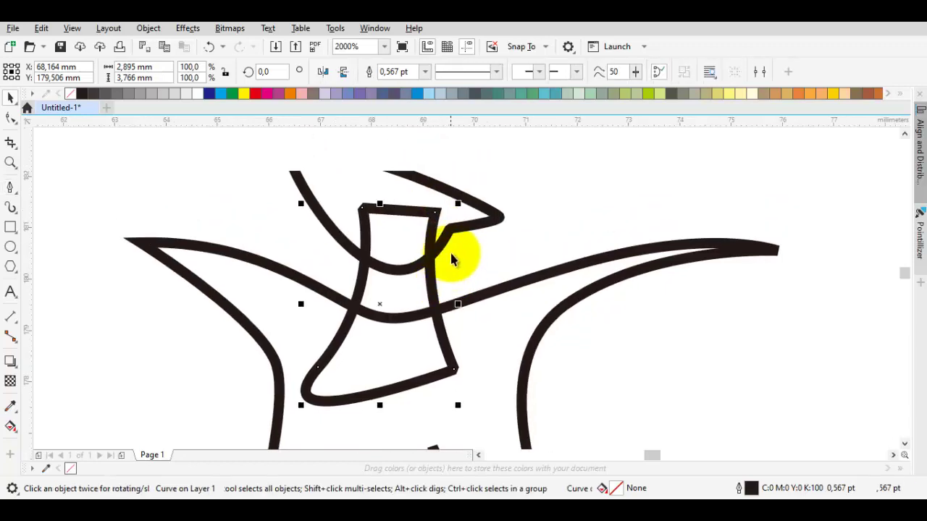
{"action": "double_click", "coordinate": [409, 285]}
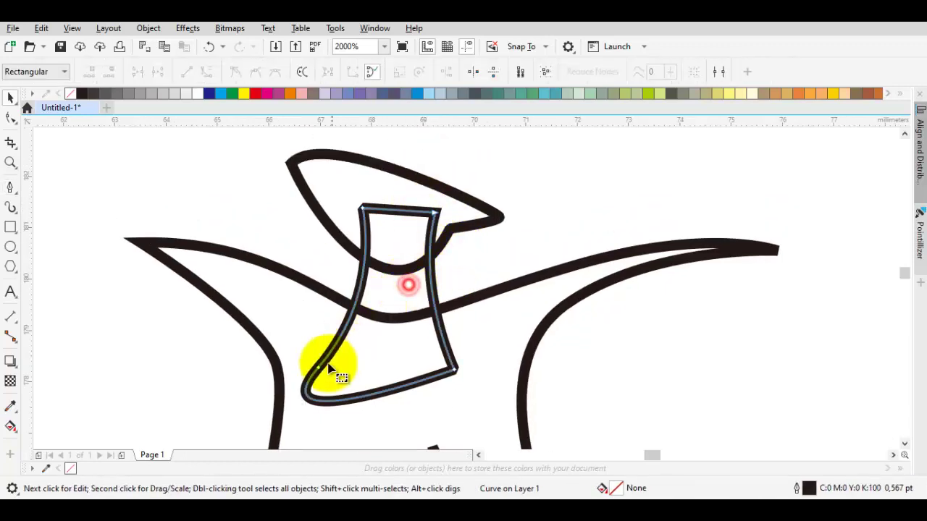
{"action": "left_click_drag", "start_coordinate": [318, 368], "coordinate": [344, 368]}
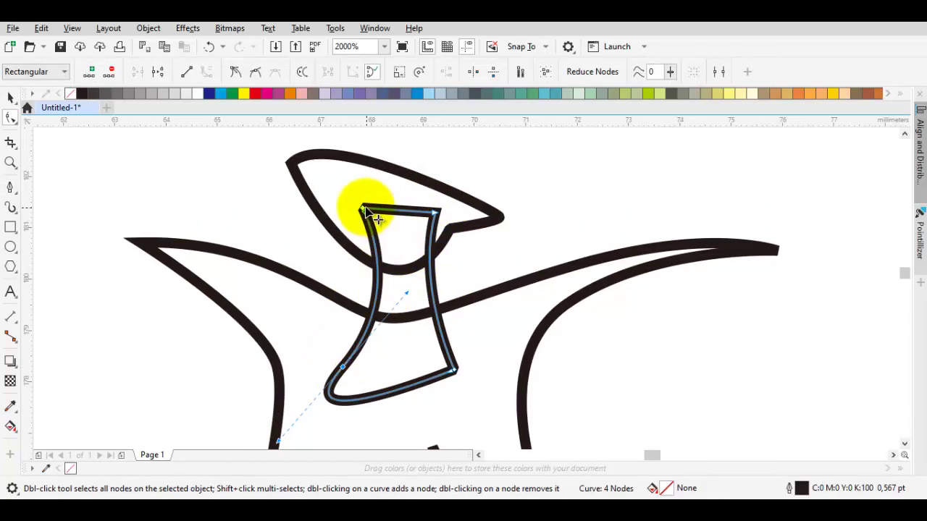
{"action": "left_click_drag", "start_coordinate": [362, 209], "coordinate": [371, 210]}
{"action": "left_click_drag", "start_coordinate": [437, 215], "coordinate": [427, 205]}
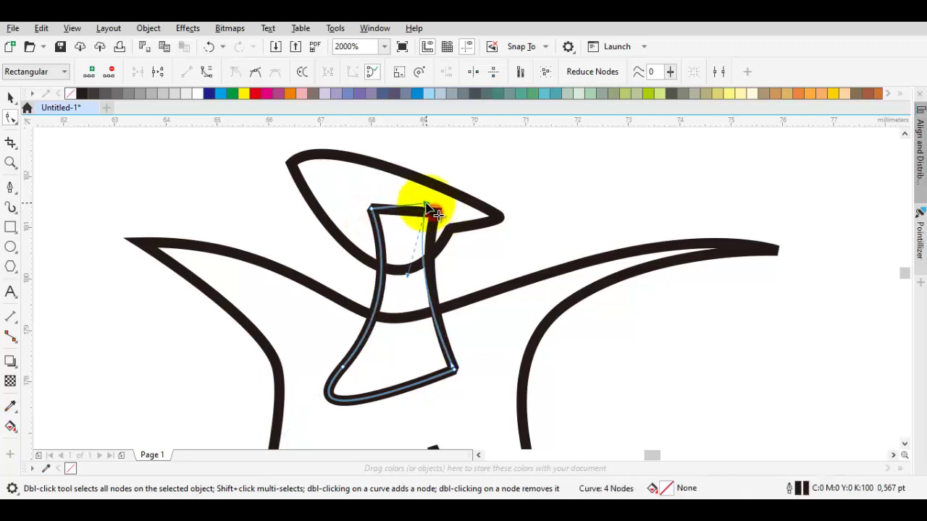
{"action": "left_click_drag", "start_coordinate": [457, 371], "coordinate": [454, 407]}
{"action": "key", "text": "space"}
Step: Edit the head outline so its upper-left corner extends farther up and outward and its top edge arches more
{"action": "scroll", "coordinate": [362, 284], "scroll_direction": "up", "scroll_amount": 3}
{"action": "left_click", "coordinate": [291, 250]}
{"action": "left_click", "coordinate": [292, 255]}
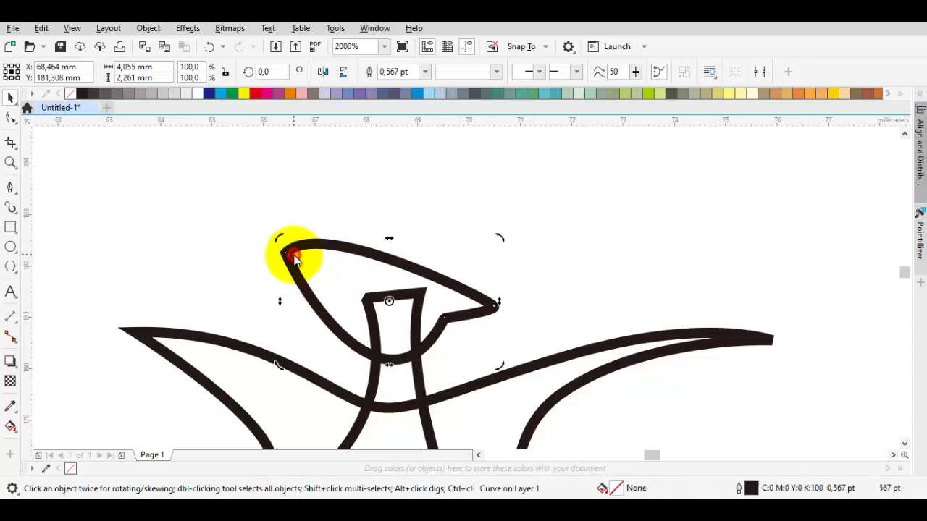
{"action": "key", "text": "space"}
{"action": "left_click_drag", "start_coordinate": [292, 254], "coordinate": [246, 208]}
{"action": "left_click_drag", "start_coordinate": [275, 171], "coordinate": [309, 171]}
{"action": "left_click", "coordinate": [422, 319]}
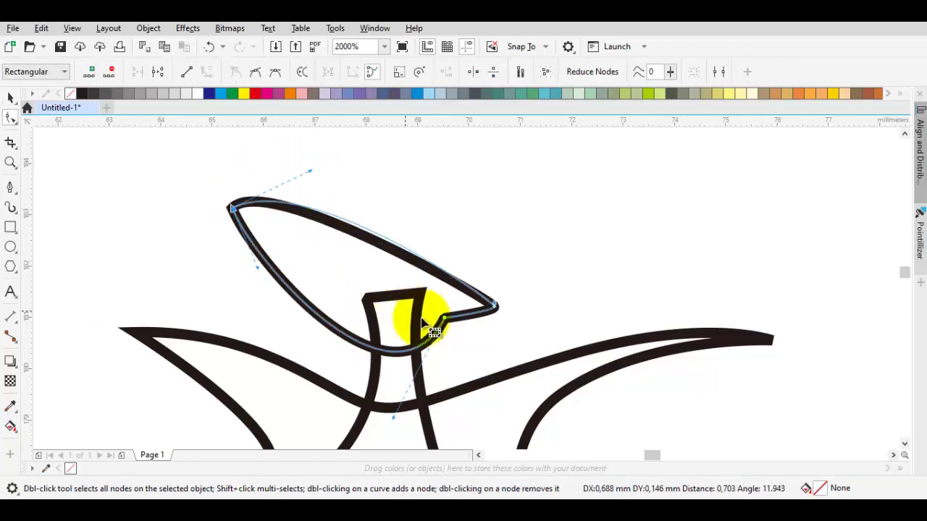
Step: Shift the head's right tip and notch outward and upward, and fine-tune the notch node to sharpen the tip
{"action": "left_click_drag", "start_coordinate": [526, 281], "coordinate": [429, 352]}
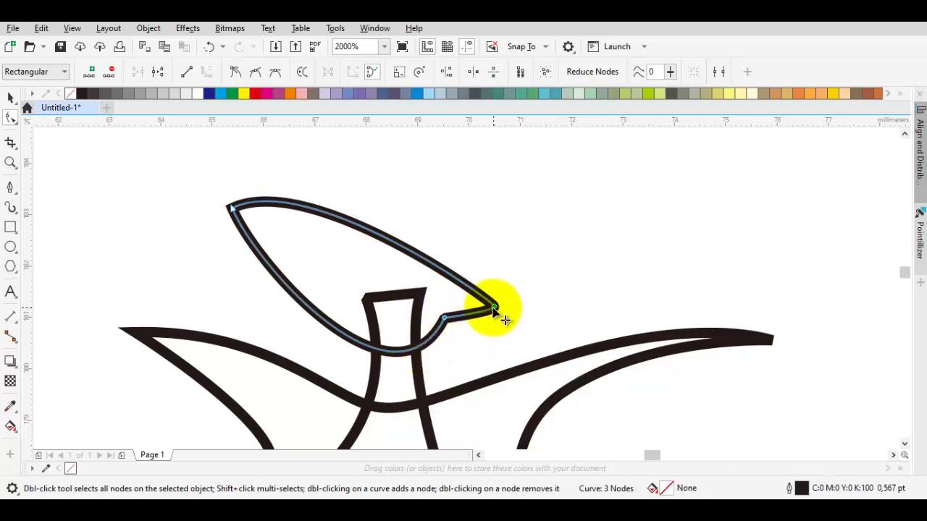
{"action": "left_click_drag", "start_coordinate": [493, 307], "coordinate": [517, 294]}
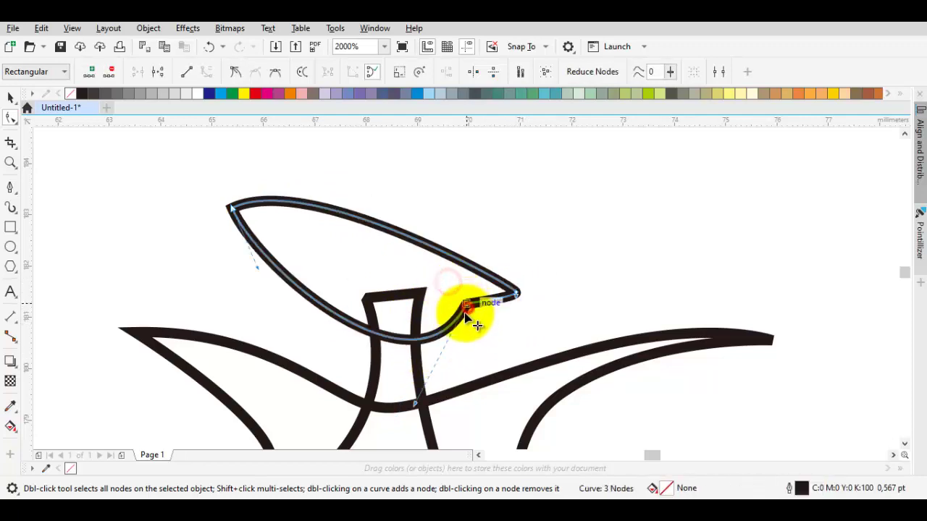
{"action": "left_click_drag", "start_coordinate": [465, 314], "coordinate": [463, 317]}
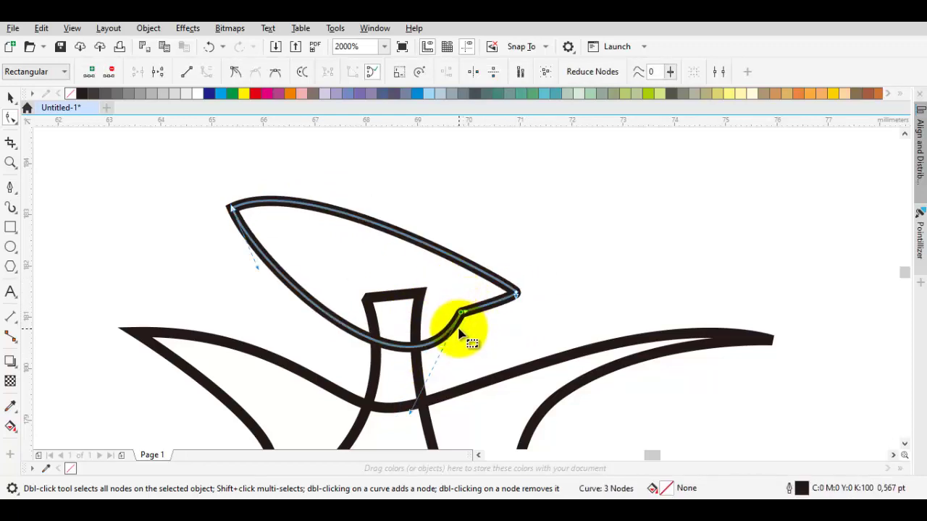
{"action": "key", "text": "Escape"}
{"action": "key", "text": "space"}
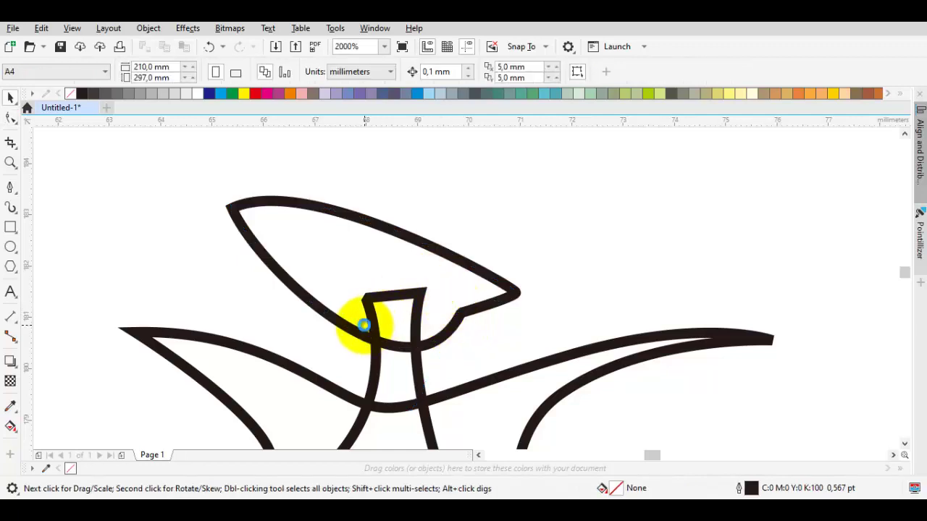
Step: Convert all nodes of the body outline to cusp nodes
{"action": "scroll", "coordinate": [367, 310], "scroll_direction": "down", "scroll_amount": 1}
{"action": "left_click_drag", "start_coordinate": [367, 309], "coordinate": [261, 177]}
{"action": "left_click_drag", "start_coordinate": [293, 220], "coordinate": [337, 242]}
{"action": "key", "text": "space"}
{"action": "scroll", "coordinate": [337, 242], "scroll_direction": "up", "scroll_amount": 1}
{"action": "key", "text": "space"}
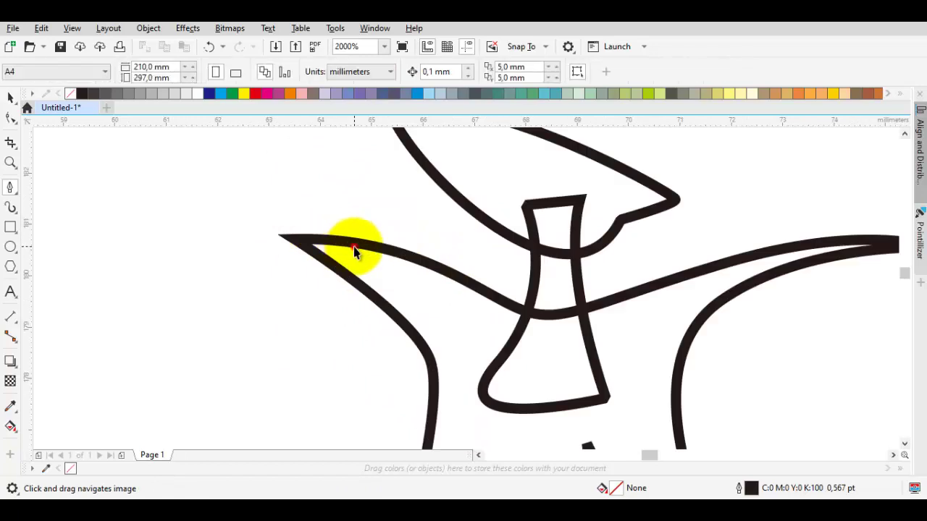
{"action": "left_click", "coordinate": [354, 247]}
{"action": "key", "text": "F10"}
{"action": "right_click", "coordinate": [313, 201]}
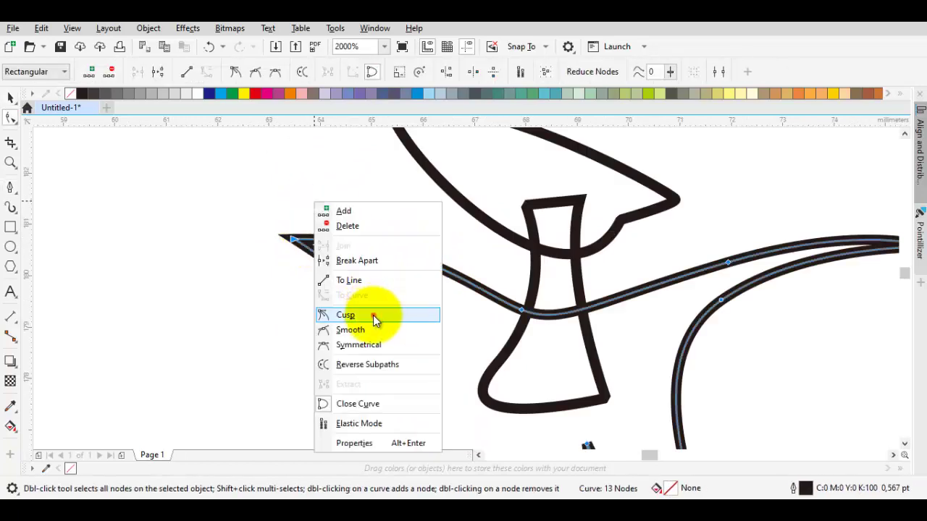
{"action": "left_click", "coordinate": [373, 314]}
{"action": "left_click", "coordinate": [391, 280]}
Step: Extend the body's left tip outward with adjusted curves, and make the node at the top of its left side smooth
{"action": "mouse_move", "coordinate": [294, 241]}
{"action": "left_mouse_down"}
{"action": "mouse_move", "coordinate": [216, 210]}
{"action": "mouse_move", "coordinate": [355, 207]}
{"action": "mouse_move", "coordinate": [289, 242]}
{"action": "mouse_move", "coordinate": [207, 220]}
{"action": "mouse_move", "coordinate": [271, 219]}
{"action": "mouse_move", "coordinate": [312, 232]}
{"action": "mouse_move", "coordinate": [383, 296]}
{"action": "left_mouse_up"}
{"action": "left_click", "coordinate": [434, 370]}
{"action": "right_click", "coordinate": [433, 369]}
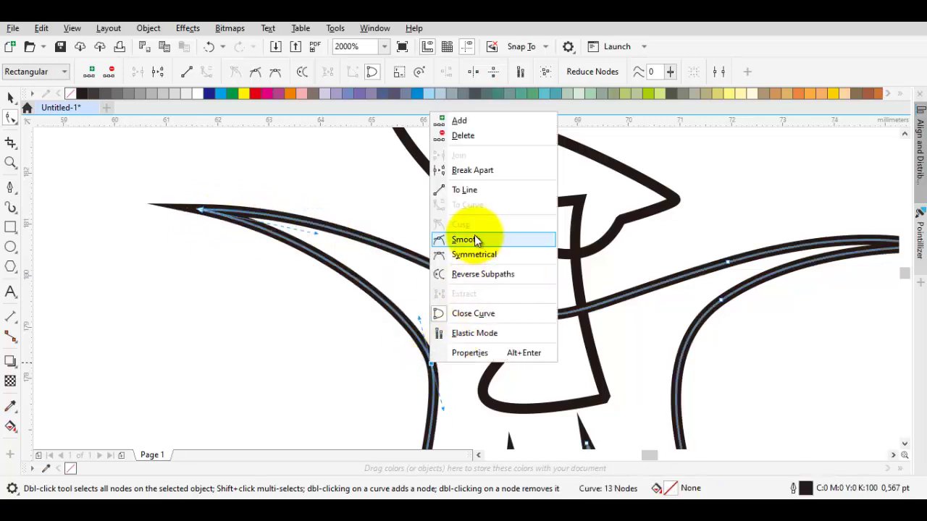
{"action": "left_click", "coordinate": [475, 234]}
{"action": "left_click_drag", "start_coordinate": [432, 397], "coordinate": [409, 353]}
Step: Make the node at the top of the body's right side smooth, then end node editing and deselect the outline
{"action": "left_click_drag", "start_coordinate": [683, 212], "coordinate": [685, 223]}
{"action": "right_click", "coordinate": [685, 225]}
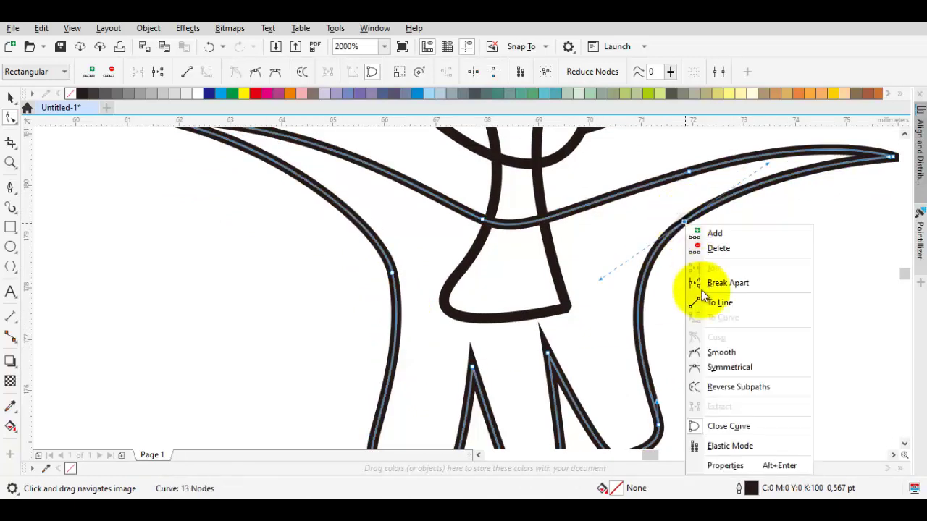
{"action": "left_click", "coordinate": [716, 352]}
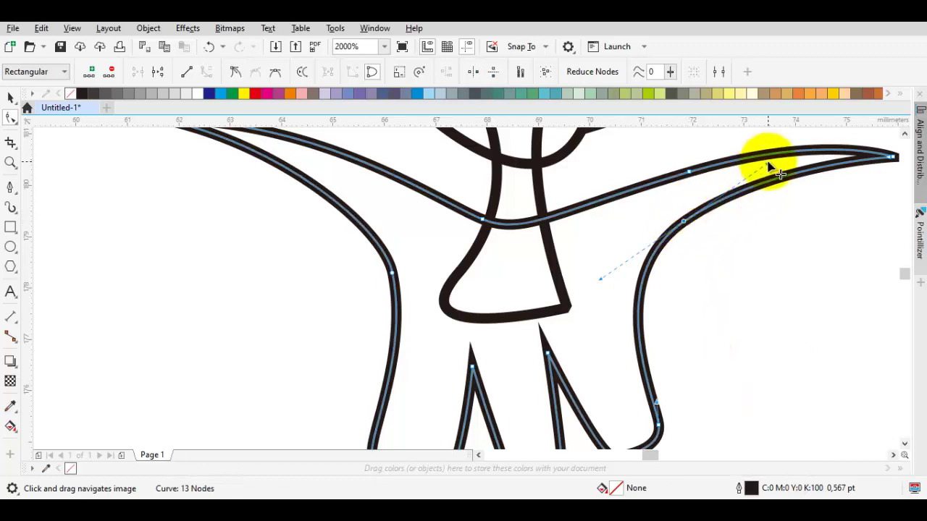
{"action": "scroll", "coordinate": [781, 168], "scroll_direction": "down", "scroll_amount": 6}
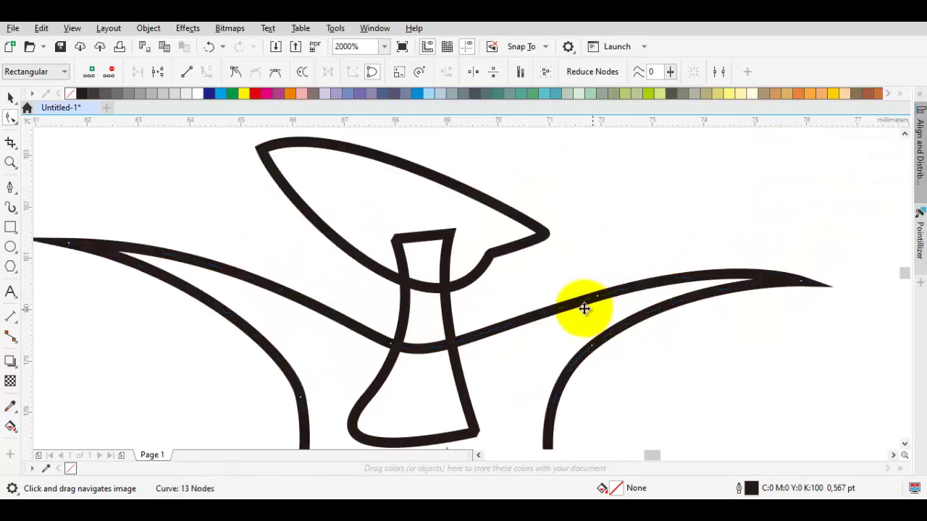
{"action": "key", "text": "space"}
{"action": "key", "text": "Escape"}
{"action": "left_click_drag", "start_coordinate": [576, 328], "coordinate": [564, 313]}
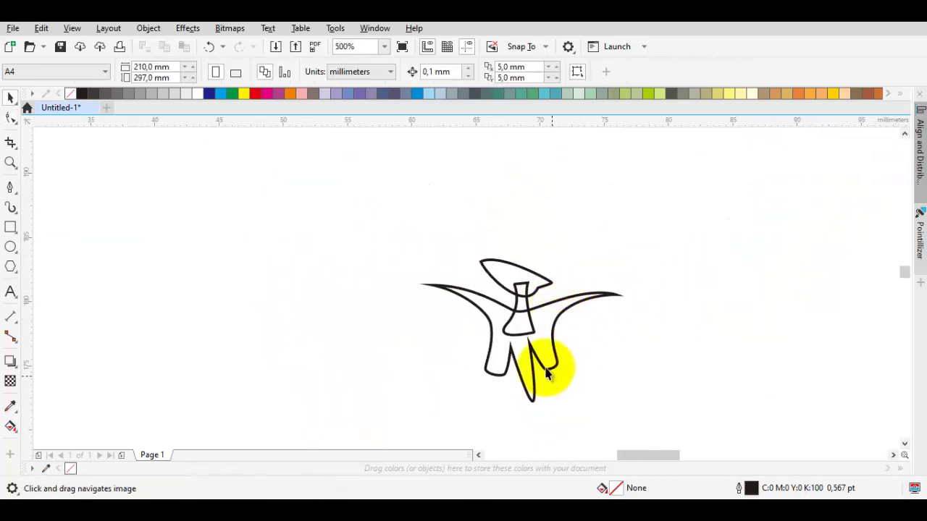
Step: Shift the corner nodes of the body's two outer lower lobes inward and upward to shorten and narrow them
{"action": "scroll", "coordinate": [536, 375], "scroll_direction": "up", "scroll_amount": 6}
{"action": "left_click", "coordinate": [331, 352]}
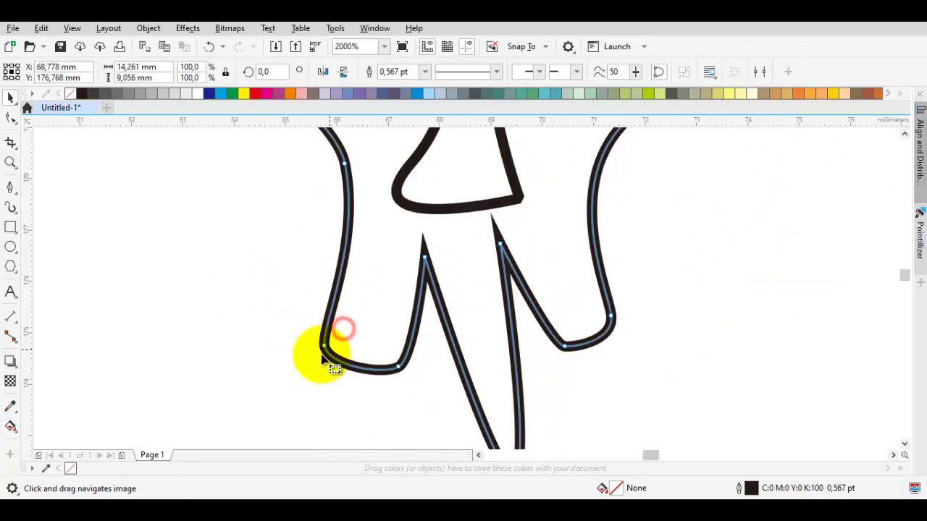
{"action": "key", "text": "F10"}
{"action": "left_click_drag", "start_coordinate": [333, 353], "coordinate": [343, 330]}
{"action": "left_click_drag", "start_coordinate": [564, 347], "coordinate": [546, 326]}
{"action": "mouse_move", "coordinate": [612, 313]}
{"action": "left_mouse_down"}
{"action": "mouse_move", "coordinate": [590, 312]}
{"action": "mouse_move", "coordinate": [597, 308]}
{"action": "left_mouse_up"}
{"action": "scroll", "coordinate": [581, 312], "scroll_direction": "down", "scroll_amount": 1}
{"action": "key", "text": "space"}
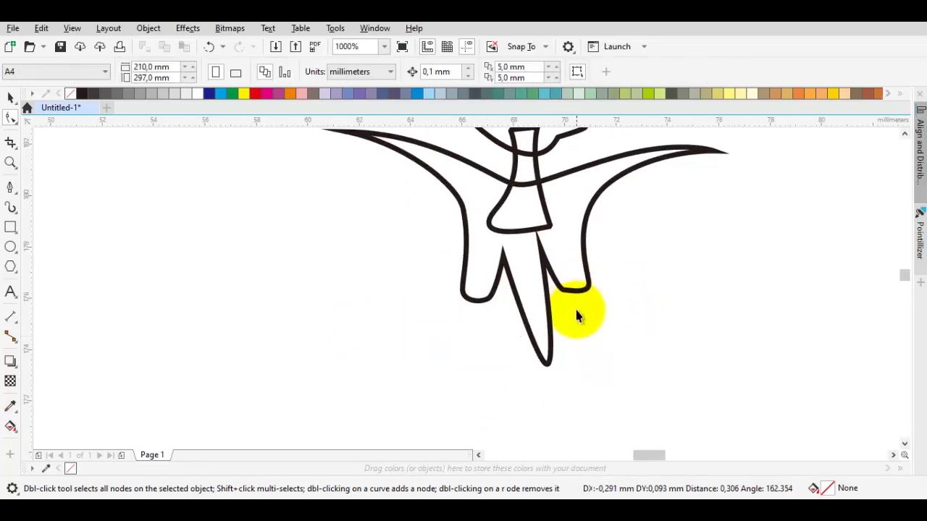
{"action": "left_click", "coordinate": [573, 311]}
Step: Shorten the body's central pointed lobe by moving its tip up and slightly left, and make the tip node smooth
{"action": "left_click", "coordinate": [542, 337]}
{"action": "double_click", "coordinate": [542, 336]}
{"action": "left_click_drag", "start_coordinate": [547, 364], "coordinate": [537, 337]}
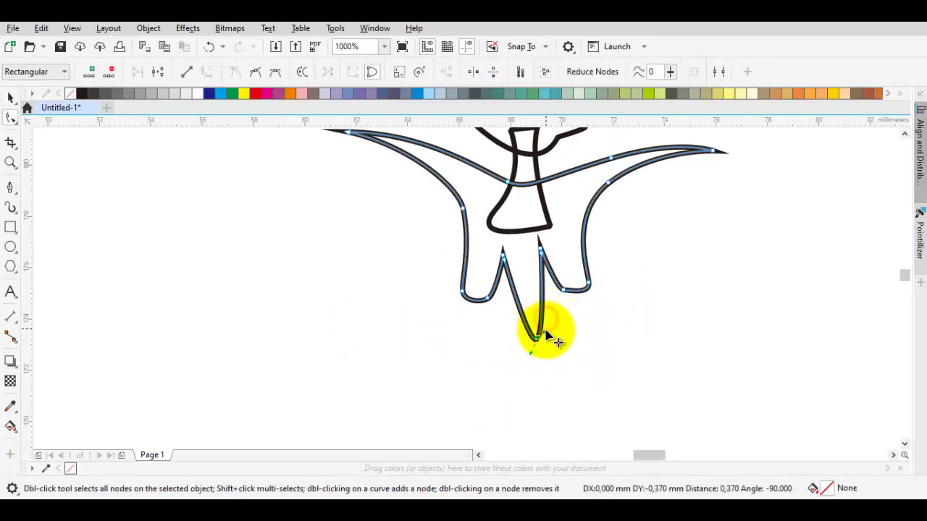
{"action": "right_click", "coordinate": [538, 339]}
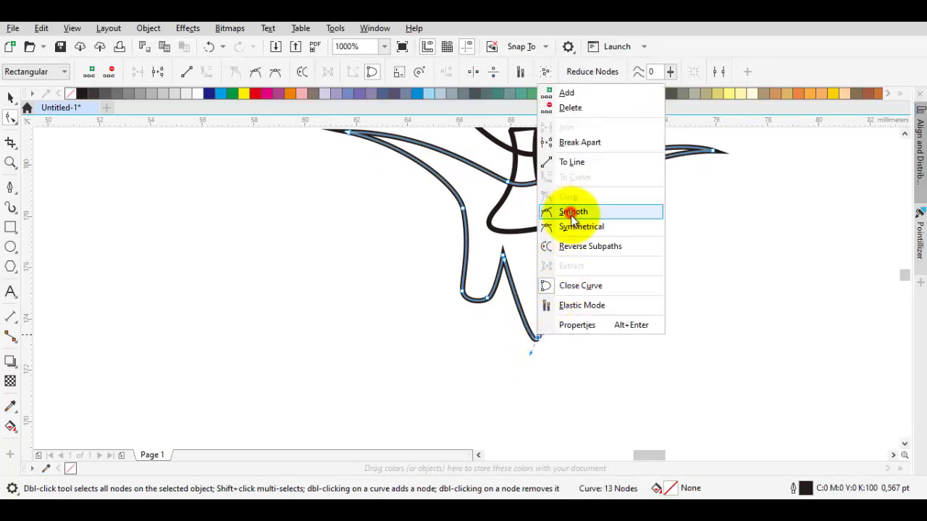
{"action": "left_click", "coordinate": [569, 209]}
{"action": "scroll", "coordinate": [529, 359], "scroll_direction": "up", "scroll_amount": 1}
{"action": "left_click_drag", "start_coordinate": [526, 349], "coordinate": [537, 280]}
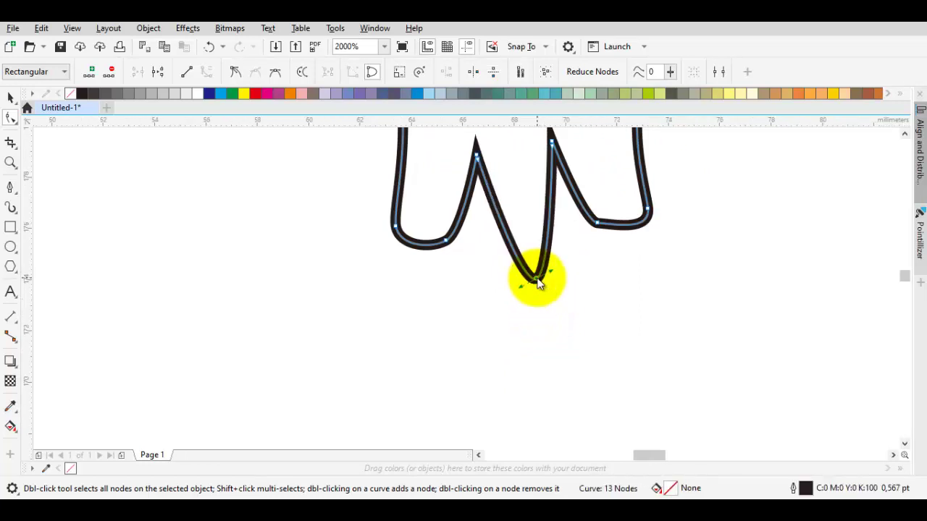
{"action": "key", "text": "space"}
{"action": "scroll", "coordinate": [537, 280], "scroll_direction": "down", "scroll_amount": 1}
{"action": "left_click", "coordinate": [579, 280]}
Step: Weld the head, neck and body outlines into one shape
{"action": "scroll", "coordinate": [579, 275], "scroll_direction": "down", "scroll_amount": 2}
{"action": "left_click_drag", "start_coordinate": [654, 278], "coordinate": [633, 348]}
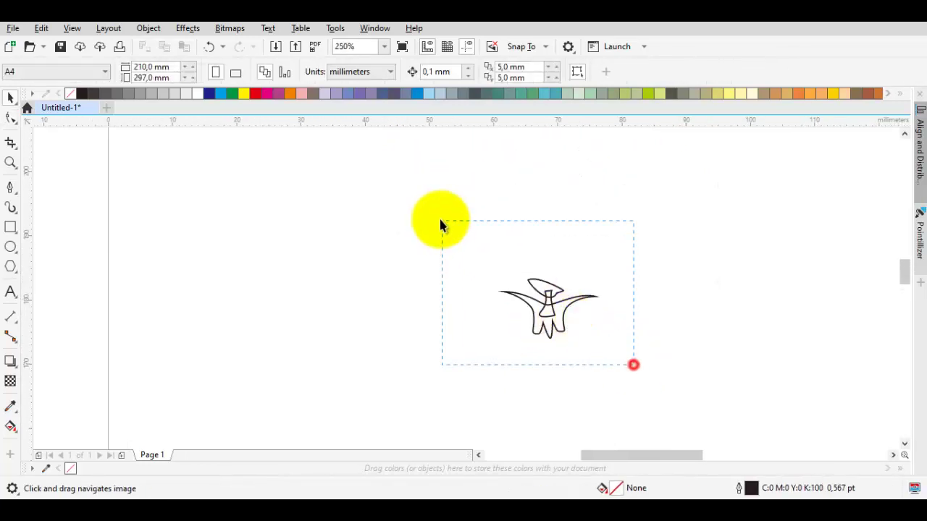
{"action": "left_click", "coordinate": [400, 74]}
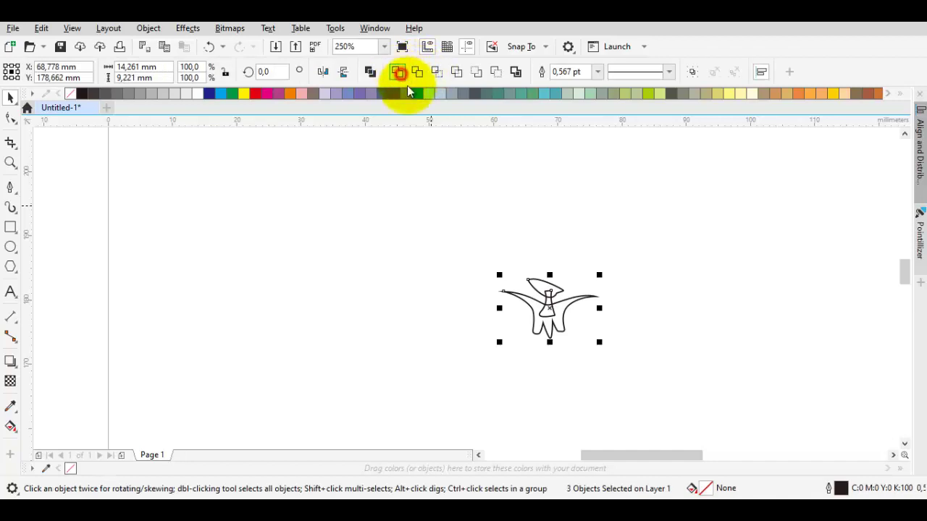
{"action": "left_click", "coordinate": [495, 201]}
Step: Draw the wings' upper edge with the Pen tool, from the far left tip through a chest notch to the far right tip
{"action": "scroll", "coordinate": [545, 285], "scroll_direction": "up", "scroll_amount": 2}
{"action": "left_click_drag", "start_coordinate": [545, 284], "coordinate": [608, 242]}
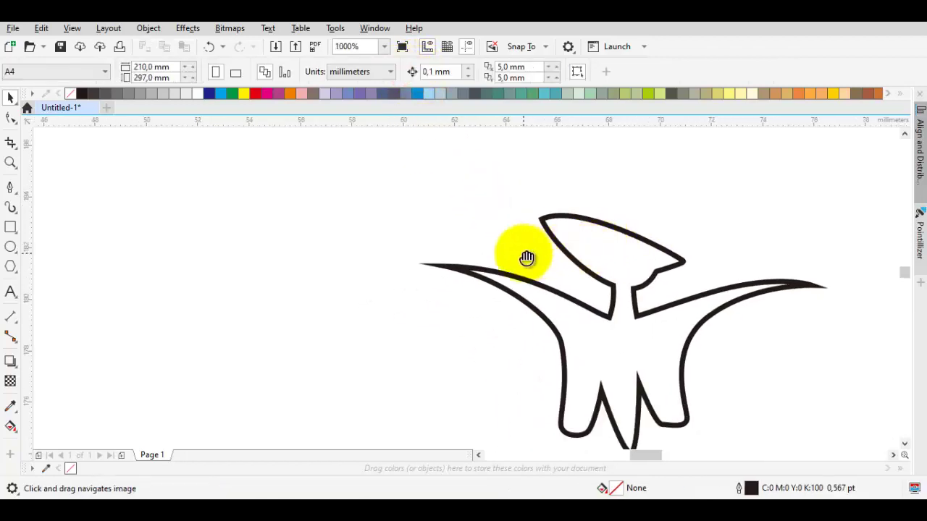
{"action": "left_click_drag", "start_coordinate": [525, 254], "coordinate": [601, 256]}
{"action": "key", "text": "space"}
{"action": "left_click_drag", "start_coordinate": [556, 280], "coordinate": [601, 259]}
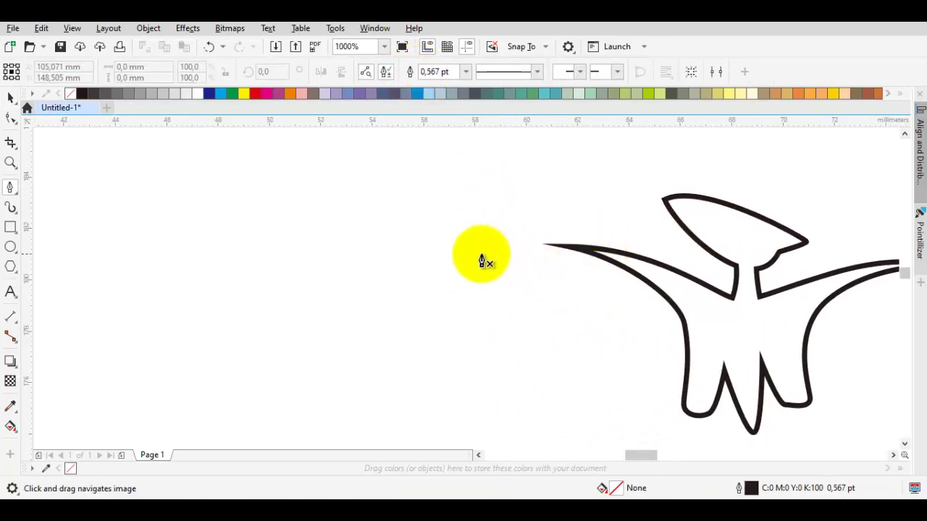
{"action": "left_click_drag", "start_coordinate": [387, 290], "coordinate": [508, 207]}
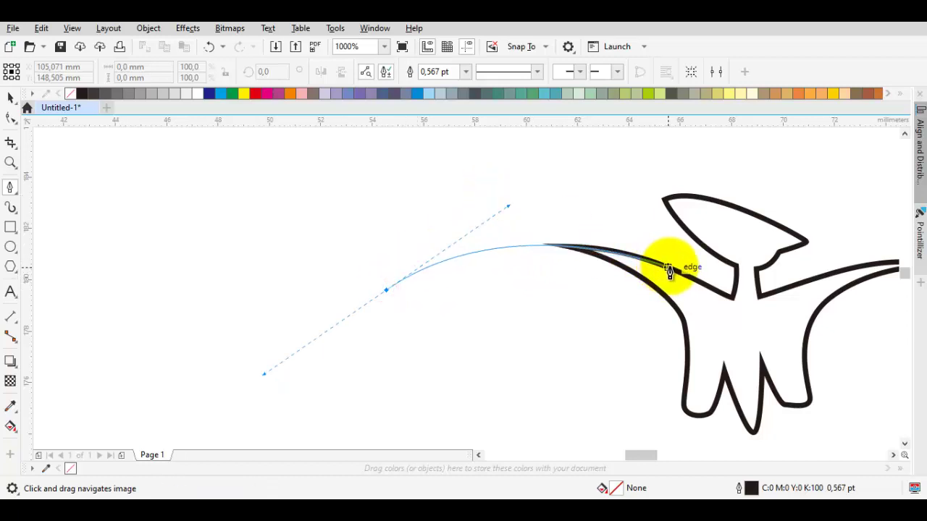
{"action": "left_click_drag", "start_coordinate": [672, 272], "coordinate": [714, 325]}
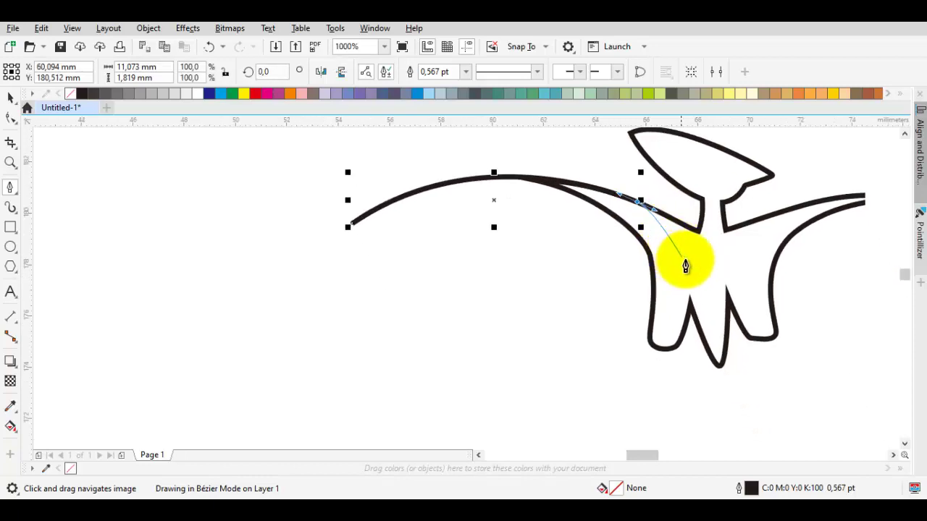
{"action": "left_click", "coordinate": [660, 277]}
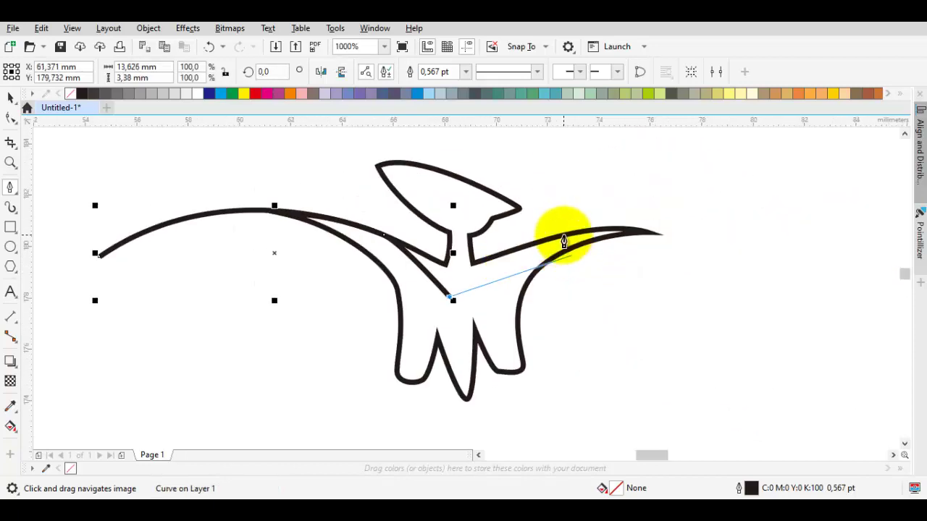
{"action": "left_click_drag", "start_coordinate": [563, 236], "coordinate": [716, 195]}
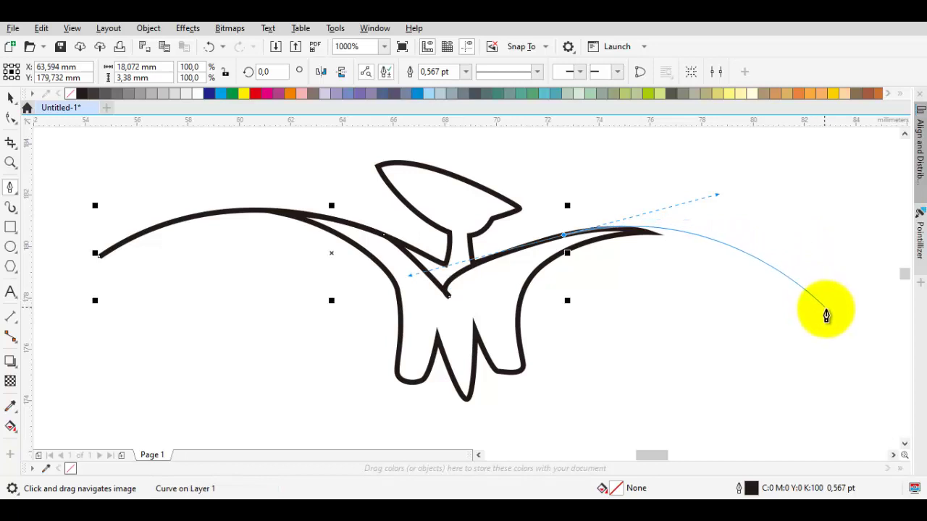
{"action": "left_click_drag", "start_coordinate": [829, 327], "coordinate": [838, 372]}
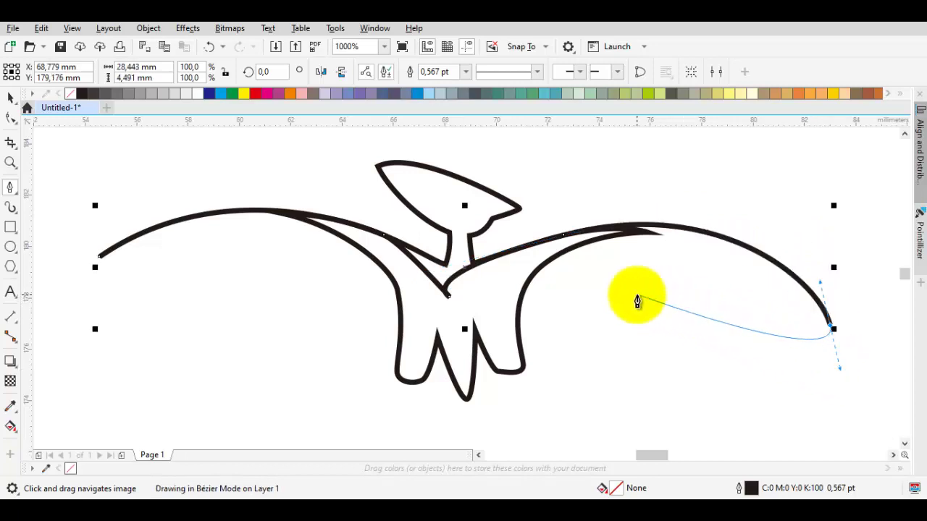
{"action": "left_click_drag", "start_coordinate": [622, 302], "coordinate": [480, 375]}
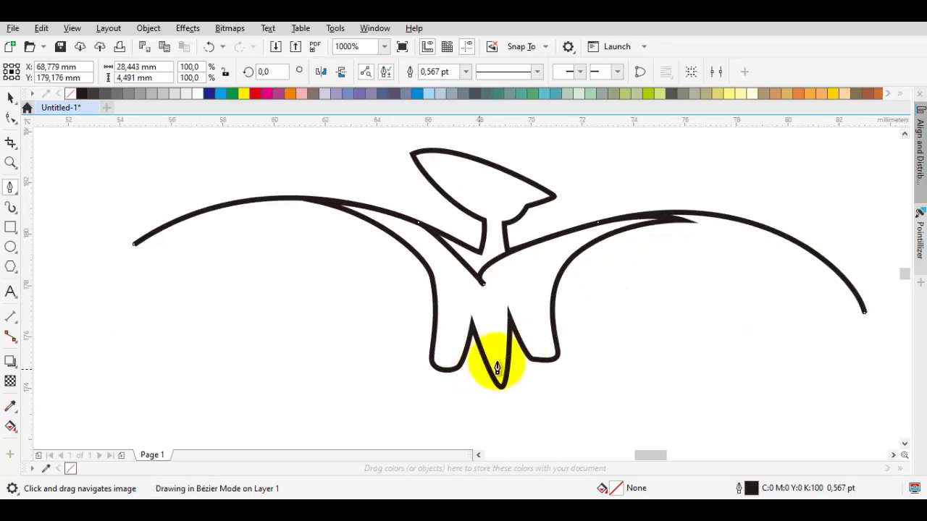
{"action": "key", "text": "ctrl+z"}
{"action": "left_click_drag", "start_coordinate": [659, 299], "coordinate": [546, 359]}
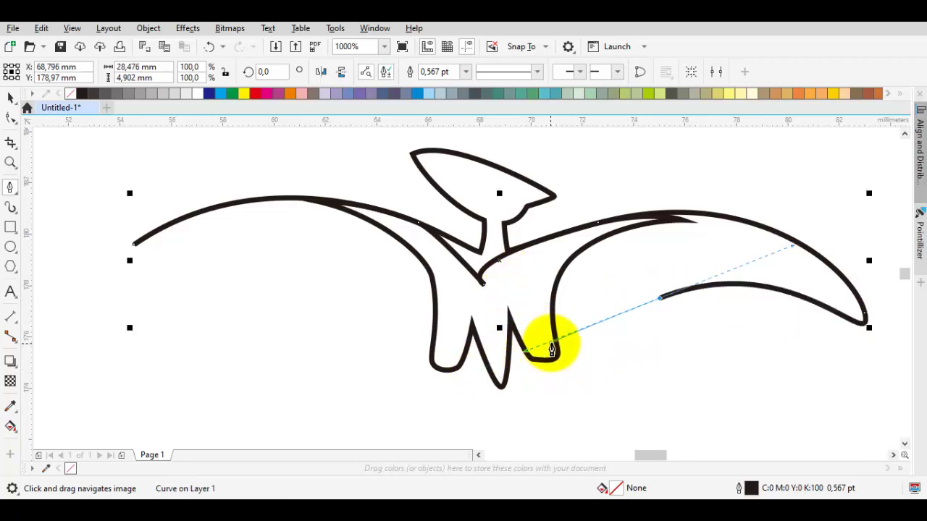
{"action": "key", "text": "ctrl+z"}
Step: Continue the wing curve along the right wing's arched lower edge, then zigzag across the body to the left lobe
{"action": "left_click_drag", "start_coordinate": [702, 283], "coordinate": [601, 290]}
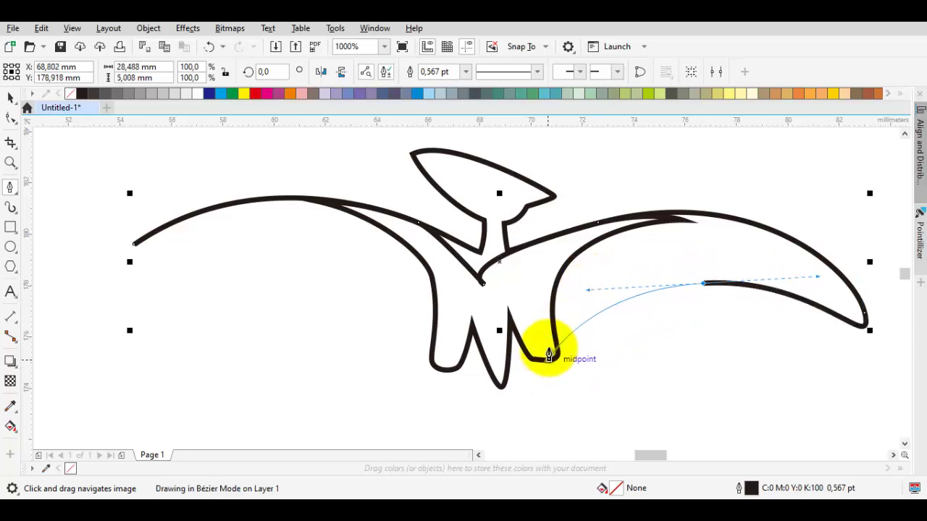
{"action": "double_click", "coordinate": [542, 341]}
{"action": "left_click_drag", "start_coordinate": [507, 279], "coordinate": [462, 313]}
{"action": "left_click", "coordinate": [453, 308]}
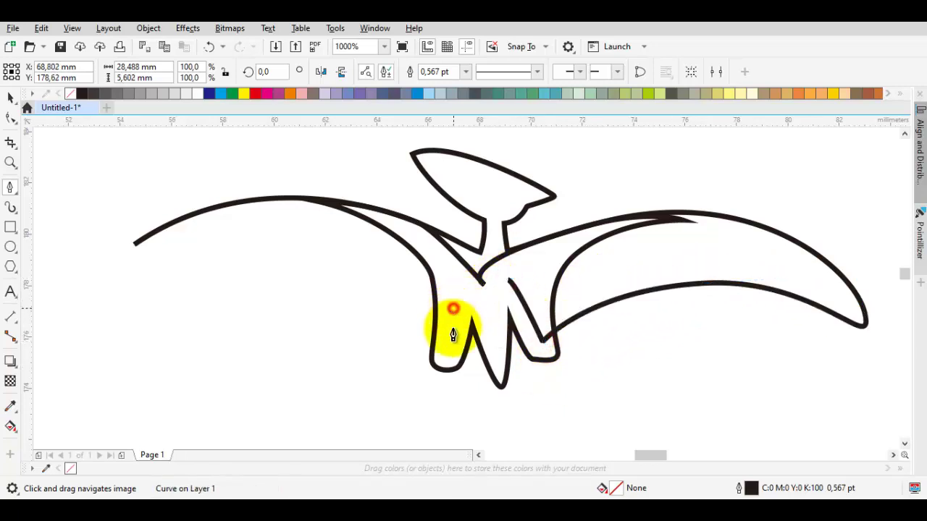
{"action": "left_click", "coordinate": [452, 346]}
Step: Draw the left wing's curved lower edge and close the wing outline at its left tip
{"action": "left_click_drag", "start_coordinate": [257, 282], "coordinate": [382, 299]}
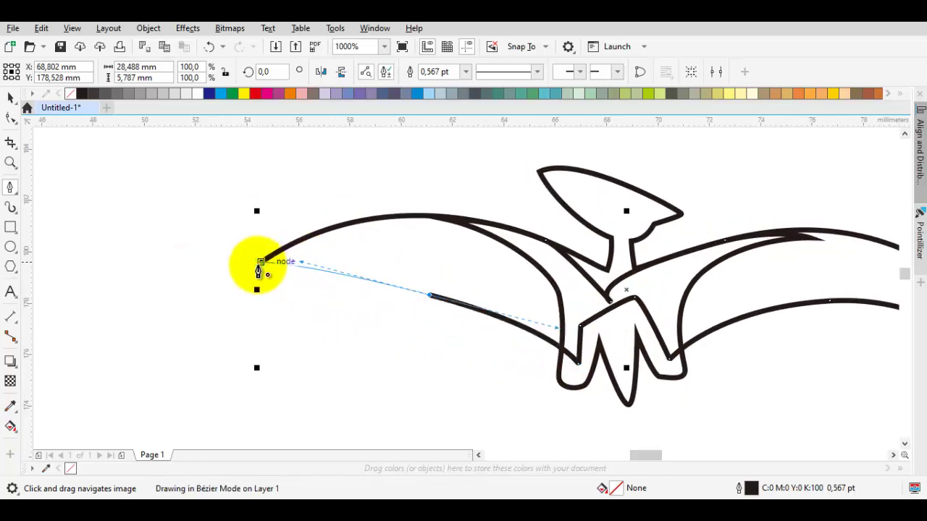
{"action": "scroll", "coordinate": [256, 266], "scroll_direction": "down", "scroll_amount": 1}
{"action": "scroll", "coordinate": [257, 271], "scroll_direction": "up", "scroll_amount": 1}
{"action": "left_click_drag", "start_coordinate": [258, 265], "coordinate": [240, 289]}
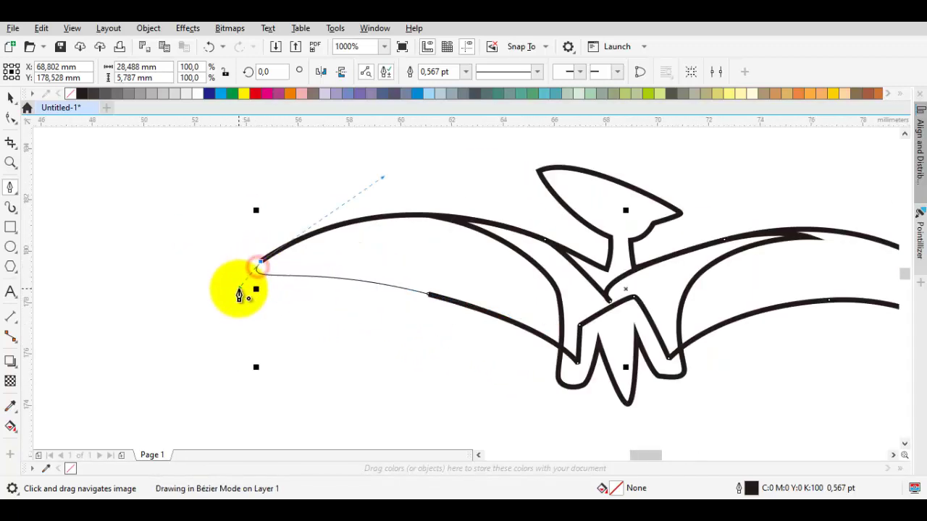
Step: Make the node at the left wing tip smooth and leave node editing
{"action": "key", "text": "space"}
{"action": "key", "text": "F10"}
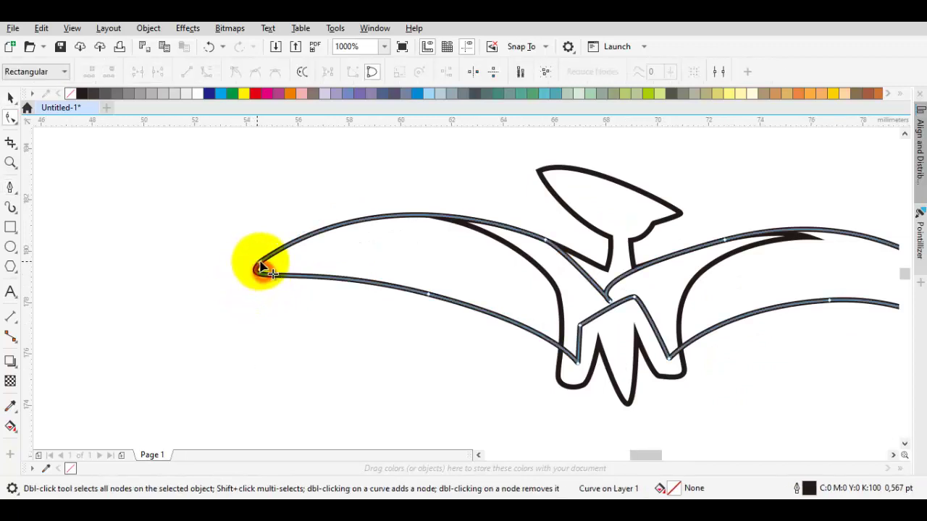
{"action": "left_click", "coordinate": [261, 262]}
{"action": "right_click", "coordinate": [261, 260]}
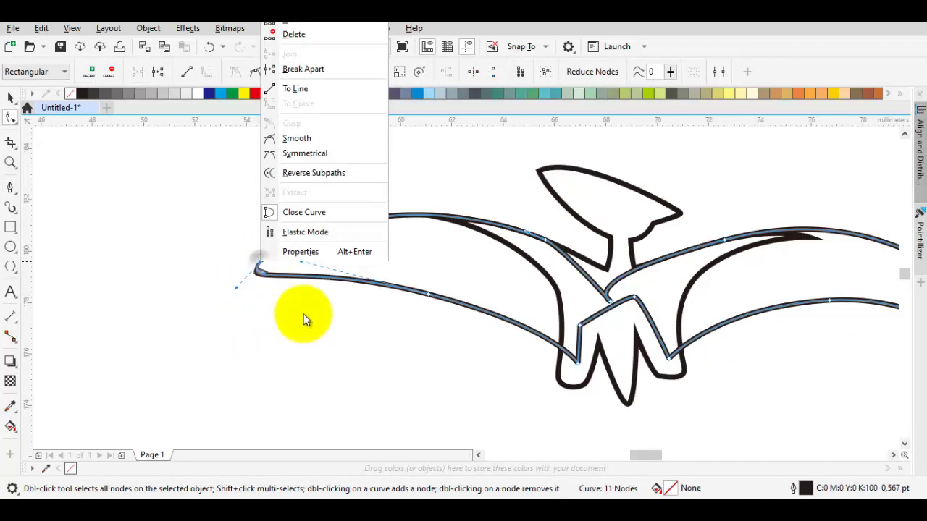
{"action": "left_click", "coordinate": [297, 139]}
{"action": "key", "text": "space"}
Step: Change the wing shape's stacking order so it lies behind the welded body
{"action": "right_click", "coordinate": [416, 255]}
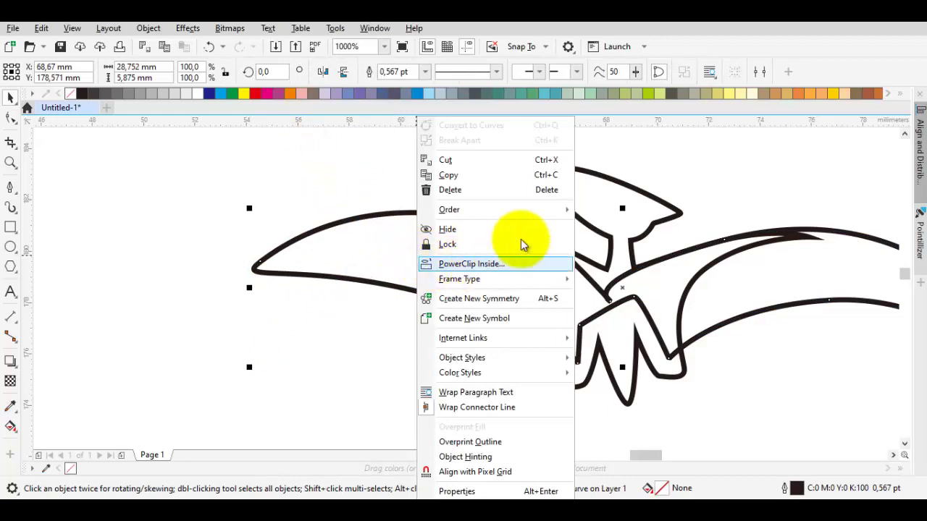
{"action": "mouse_move", "coordinate": [534, 210]}
{"action": "left_click", "coordinate": [644, 261]}
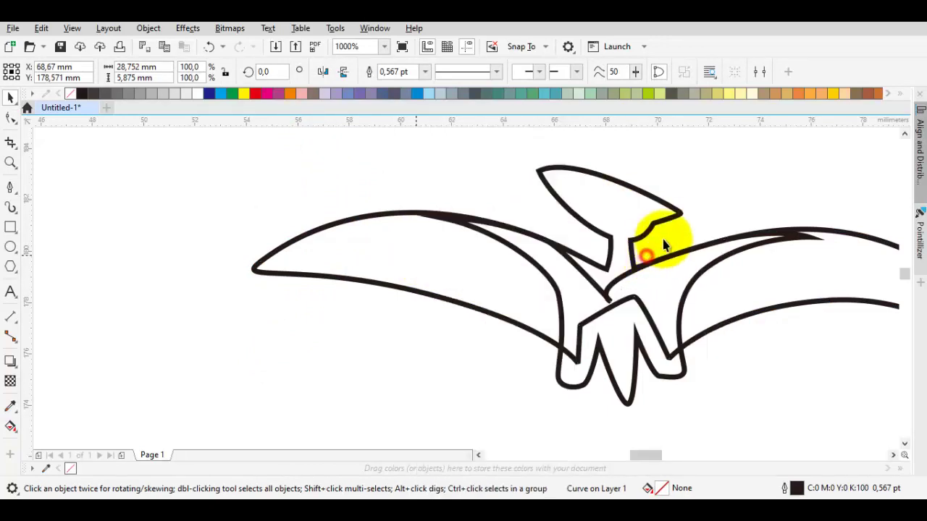
Step: Fill the wing shape with medium blue and the welded head and body shape with pale grey-blue (C20 M0 Y0 K20)
{"action": "scroll", "coordinate": [746, 181], "scroll_direction": "down", "scroll_amount": 2}
{"action": "left_click", "coordinate": [610, 272]}
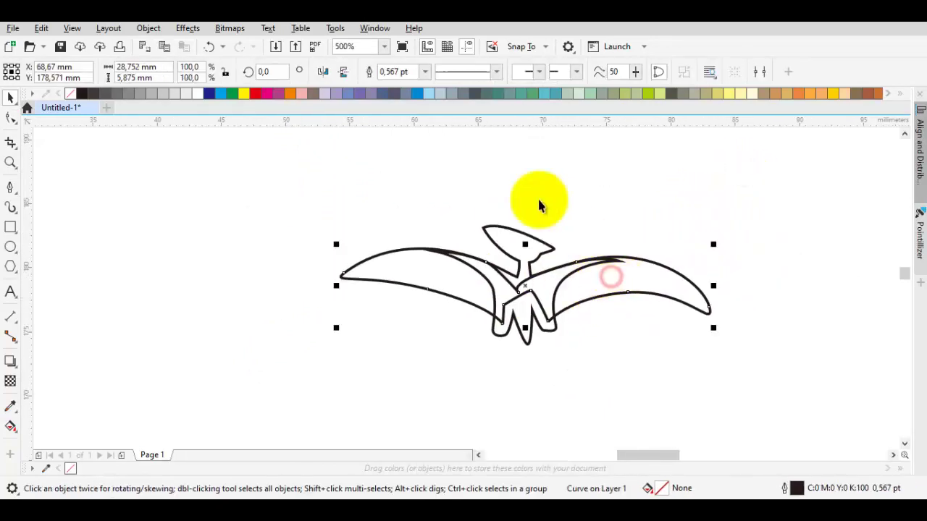
{"action": "left_click", "coordinate": [418, 93]}
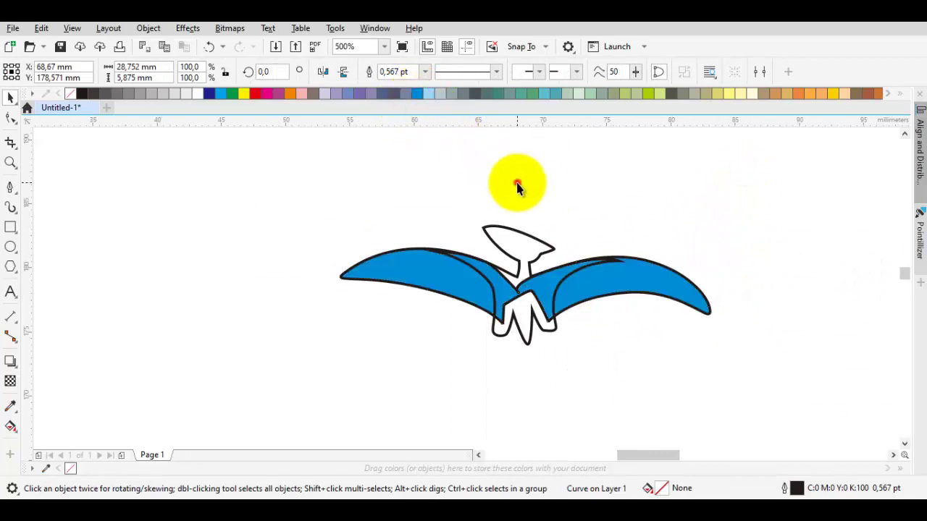
{"action": "left_click", "coordinate": [517, 183]}
{"action": "left_click", "coordinate": [502, 229]}
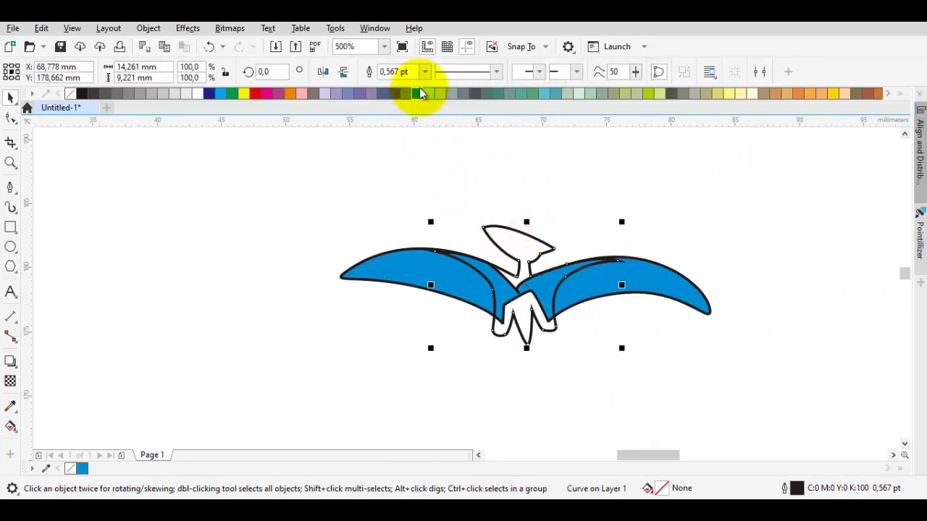
{"action": "left_click", "coordinate": [439, 93]}
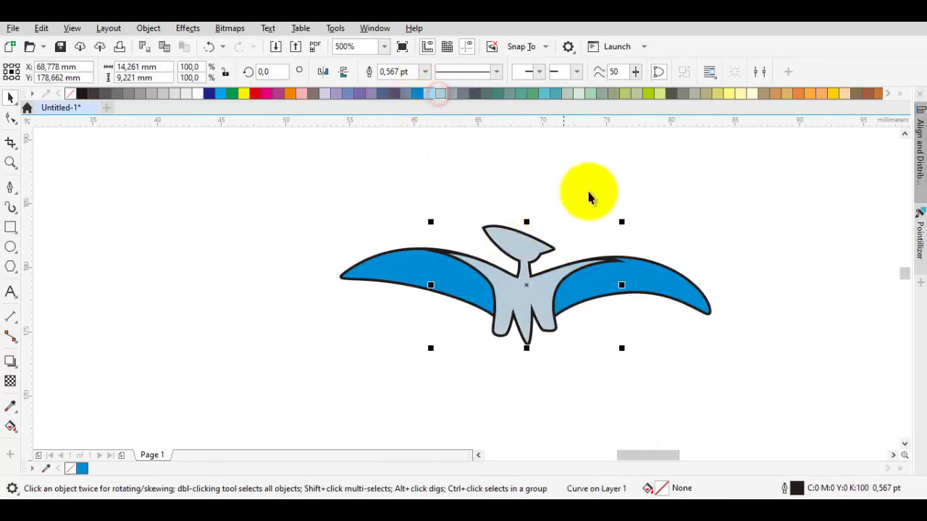
{"action": "left_click", "coordinate": [611, 197]}
Step: Move the tip node of the body's right arm onto the right wing's upper edge and delete the extra node on that arm's upper edge
{"action": "scroll", "coordinate": [604, 303], "scroll_direction": "up", "scroll_amount": 2}
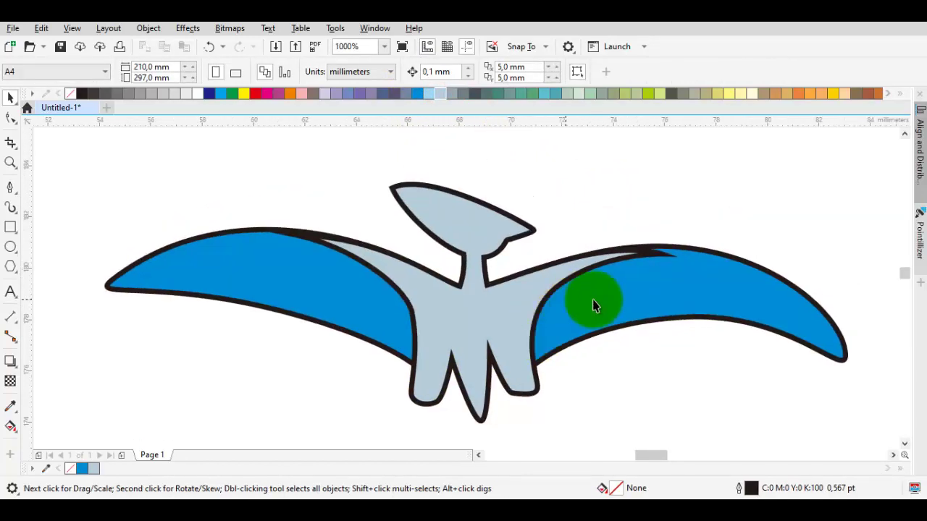
{"action": "double_click", "coordinate": [625, 253]}
{"action": "scroll", "coordinate": [625, 254], "scroll_direction": "up", "scroll_amount": 1}
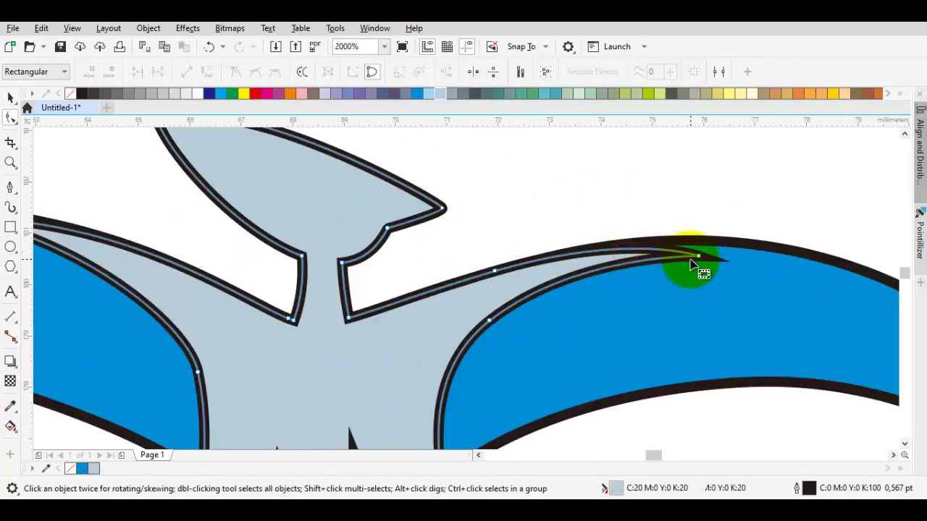
{"action": "left_click_drag", "start_coordinate": [698, 255], "coordinate": [721, 245]}
{"action": "left_click", "coordinate": [497, 272]}
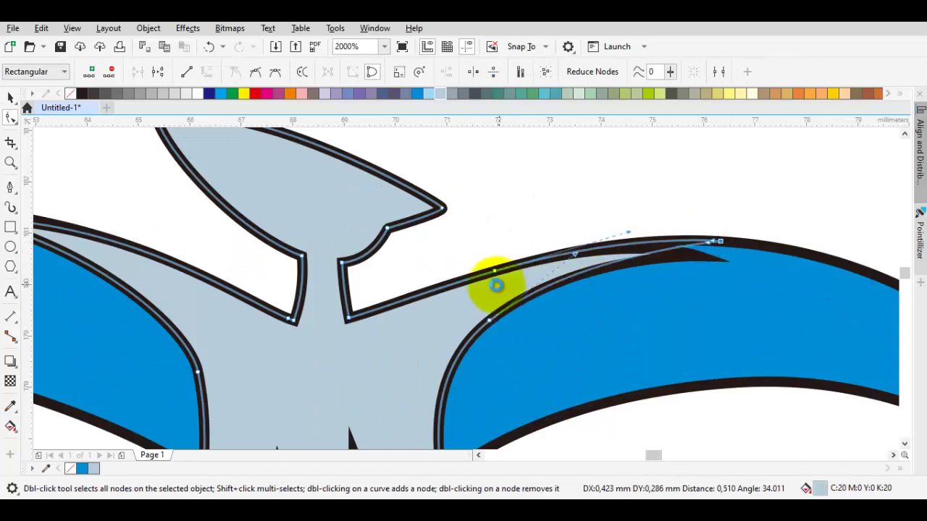
Step: Delete the extra node left of the neck base and reshape the left arm's upper edge and tip to follow the wing's upper edge
{"action": "left_click", "coordinate": [286, 316]}
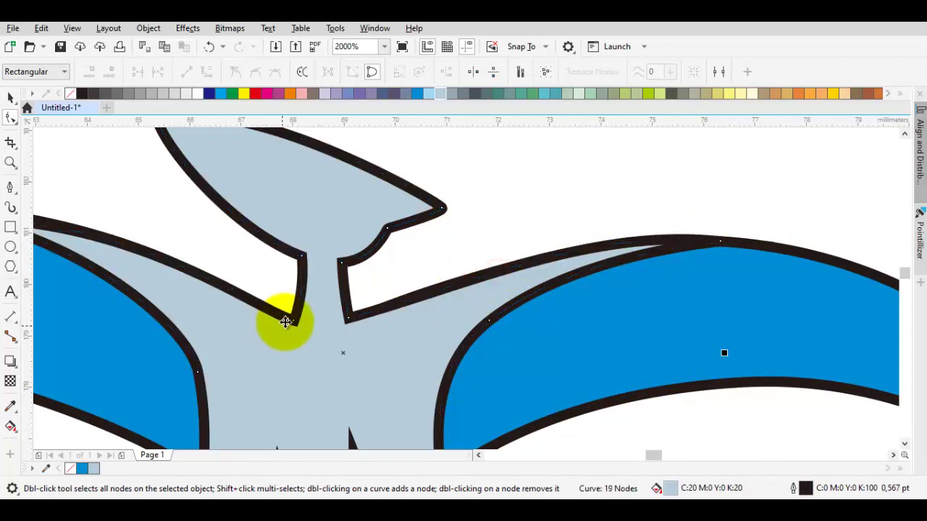
{"action": "left_click_drag", "start_coordinate": [355, 331], "coordinate": [505, 321]}
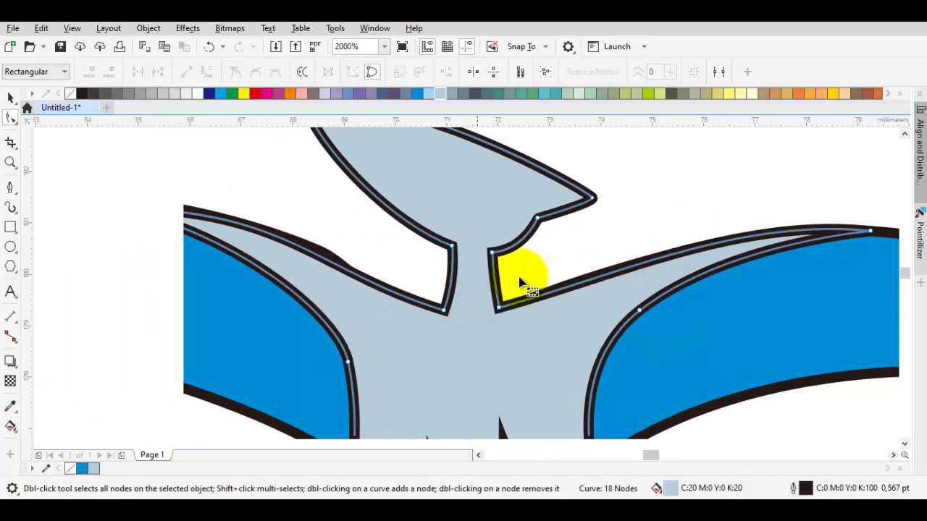
{"action": "right_click", "coordinate": [610, 204]}
{"action": "left_click", "coordinate": [640, 317]}
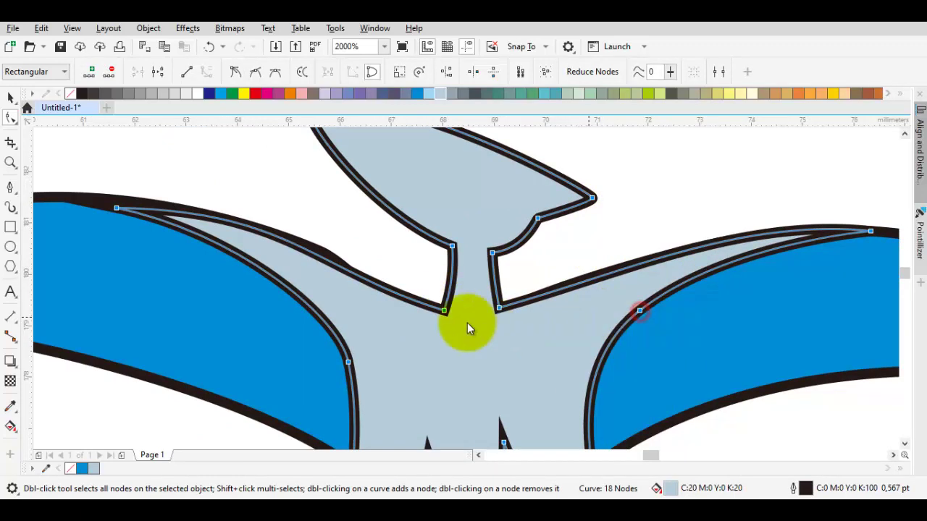
{"action": "left_click_drag", "start_coordinate": [442, 312], "coordinate": [315, 239]}
{"action": "left_click_drag", "start_coordinate": [230, 223], "coordinate": [221, 215]}
{"action": "left_click_drag", "start_coordinate": [393, 224], "coordinate": [382, 223]}
{"action": "scroll", "coordinate": [397, 246], "scroll_direction": "down", "scroll_amount": 5}
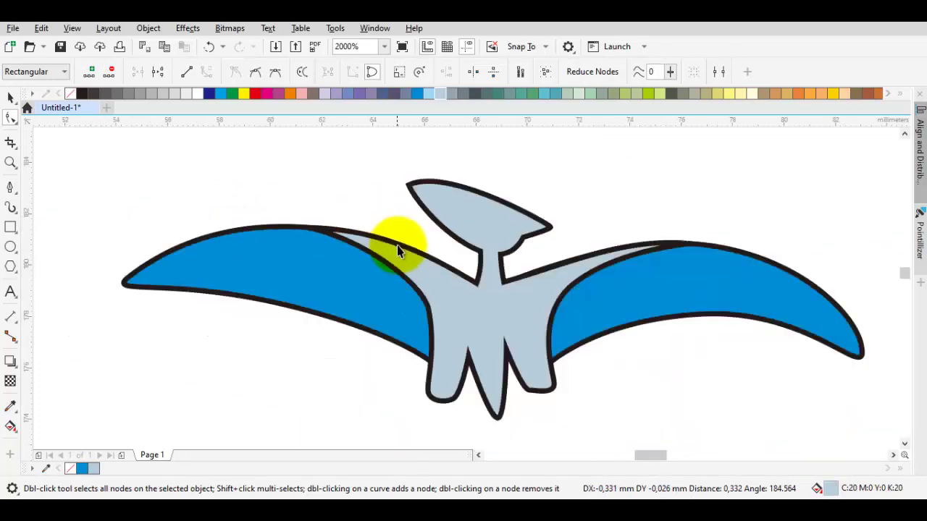
Step: Delete the middle nodes on the body's left and right inner curves where the arms meet the torso
{"action": "scroll", "coordinate": [434, 273], "scroll_direction": "up", "scroll_amount": 2}
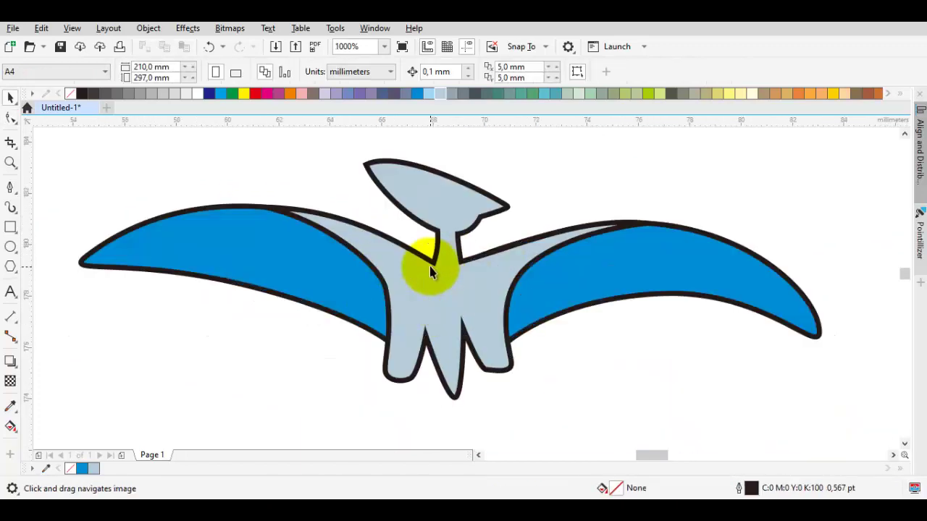
{"action": "left_click", "coordinate": [413, 269]}
{"action": "scroll", "coordinate": [394, 286], "scroll_direction": "up", "scroll_amount": 2}
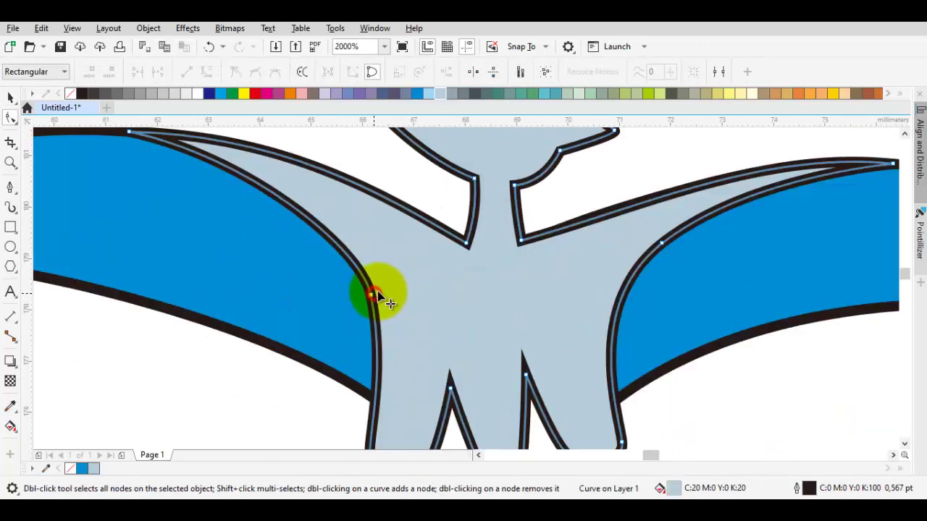
{"action": "mouse_move", "coordinate": [377, 293]}
{"action": "left_mouse_down"}
{"action": "mouse_move", "coordinate": [383, 283]}
{"action": "mouse_move", "coordinate": [375, 305]}
{"action": "mouse_move", "coordinate": [375, 294]}
{"action": "left_mouse_up"}
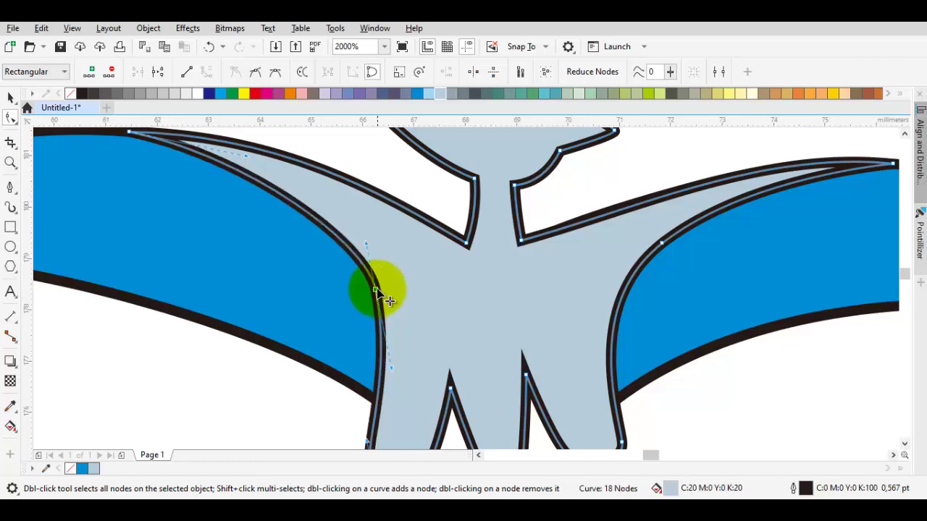
{"action": "double_click", "coordinate": [376, 291]}
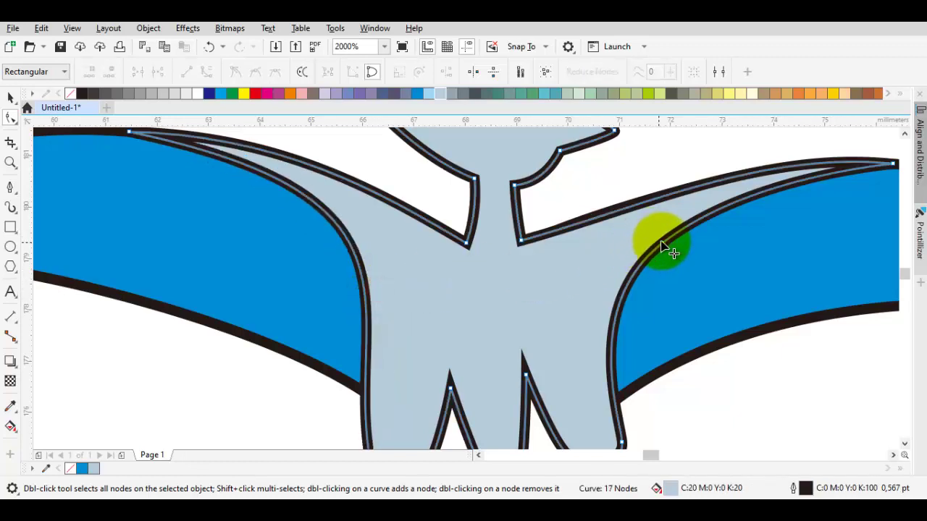
{"action": "double_click", "coordinate": [664, 241]}
{"action": "scroll", "coordinate": [663, 246], "scroll_direction": "down", "scroll_amount": 1}
{"action": "key", "text": "space"}
{"action": "key", "text": "Escape"}
Step: Move the left arm's tip node further onto the wing's upper edge and adjust its curve handle to blend with the outline
{"action": "left_click_drag", "start_coordinate": [656, 262], "coordinate": [558, 293]}
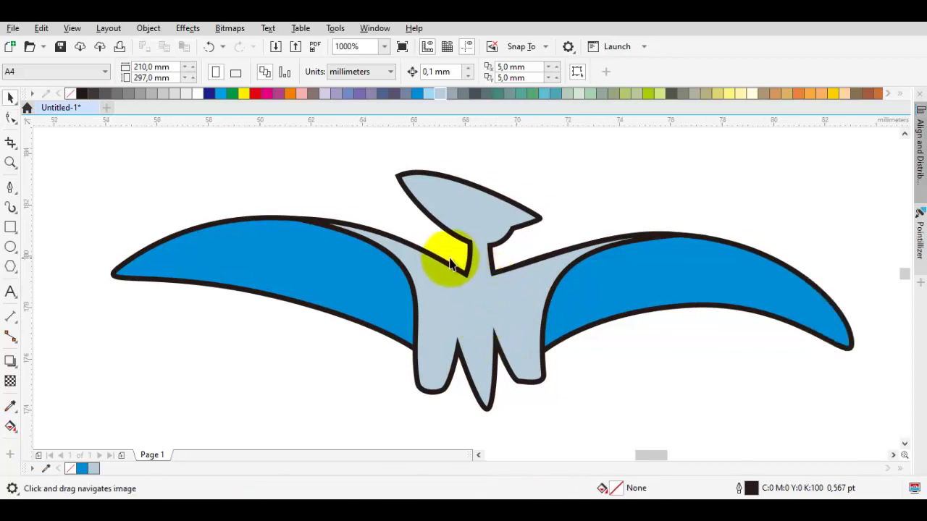
{"action": "left_click_drag", "start_coordinate": [381, 236], "coordinate": [490, 262]}
{"action": "scroll", "coordinate": [528, 297], "scroll_direction": "up", "scroll_amount": 1}
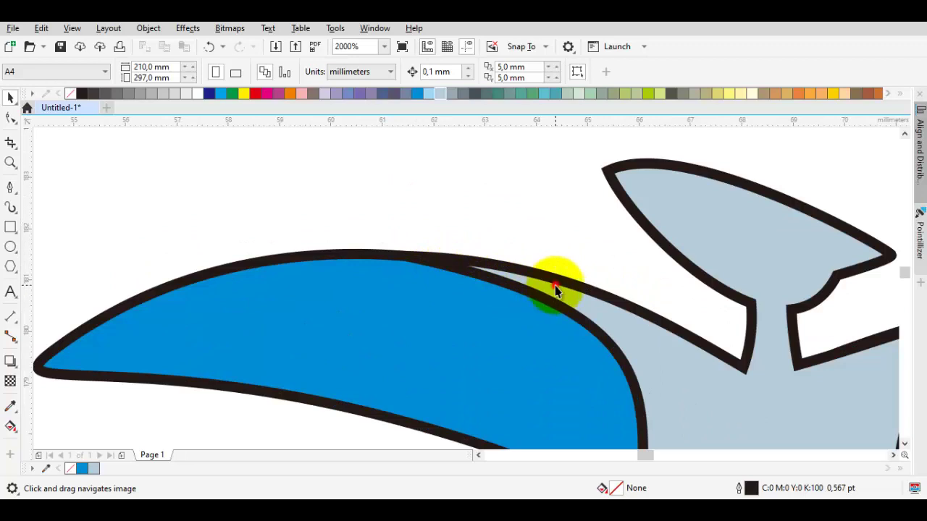
{"action": "key", "text": "space"}
{"action": "left_click", "coordinate": [555, 286]}
{"action": "key", "text": "F10"}
{"action": "left_click_drag", "start_coordinate": [406, 261], "coordinate": [404, 256]}
{"action": "left_click_drag", "start_coordinate": [550, 257], "coordinate": [558, 259]}
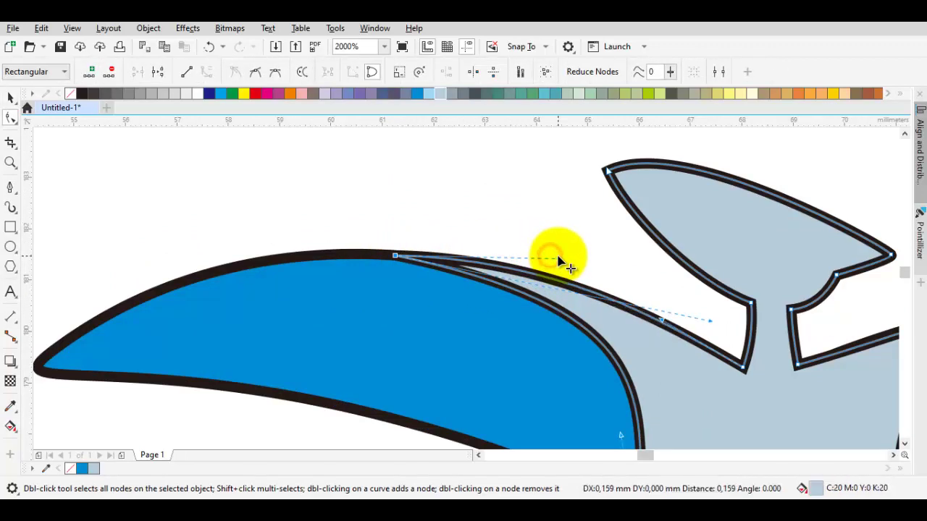
{"action": "left_click", "coordinate": [410, 325]}
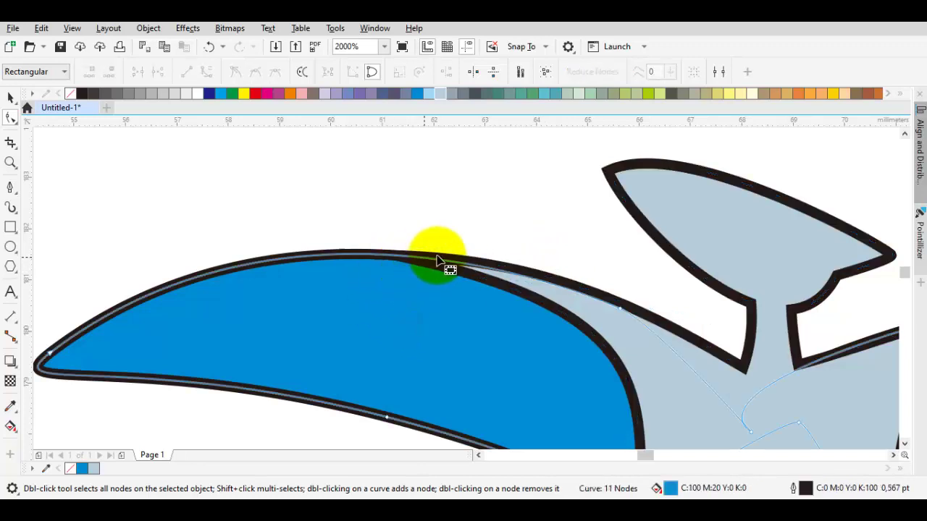
{"action": "key", "text": "space"}
{"action": "key", "text": "Escape"}
Step: Nudge the right arm's tip node along the wing's upper edge and adjust the curve of the arm's upper edge
{"action": "scroll", "coordinate": [527, 303], "scroll_direction": "down", "scroll_amount": 1}
{"action": "left_click_drag", "start_coordinate": [632, 329], "coordinate": [316, 329]}
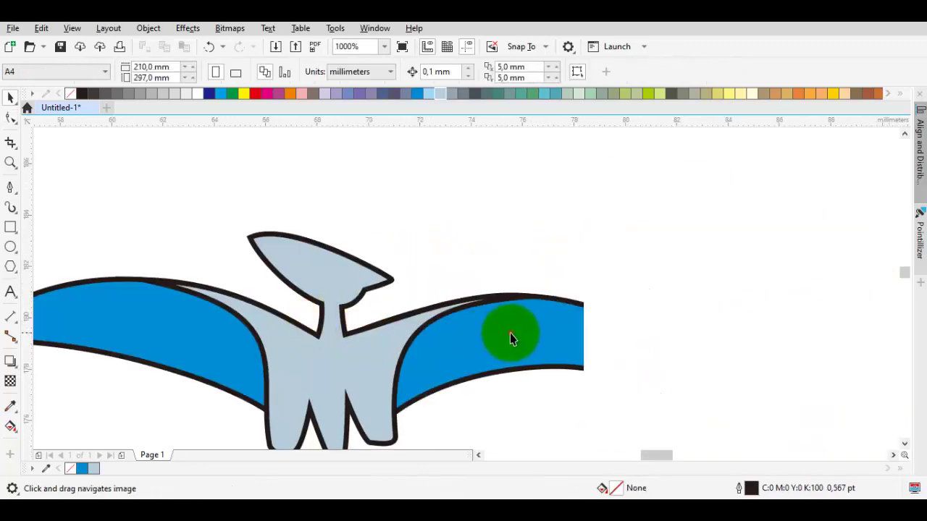
{"action": "left_click", "coordinate": [510, 333]}
{"action": "double_click", "coordinate": [357, 353]}
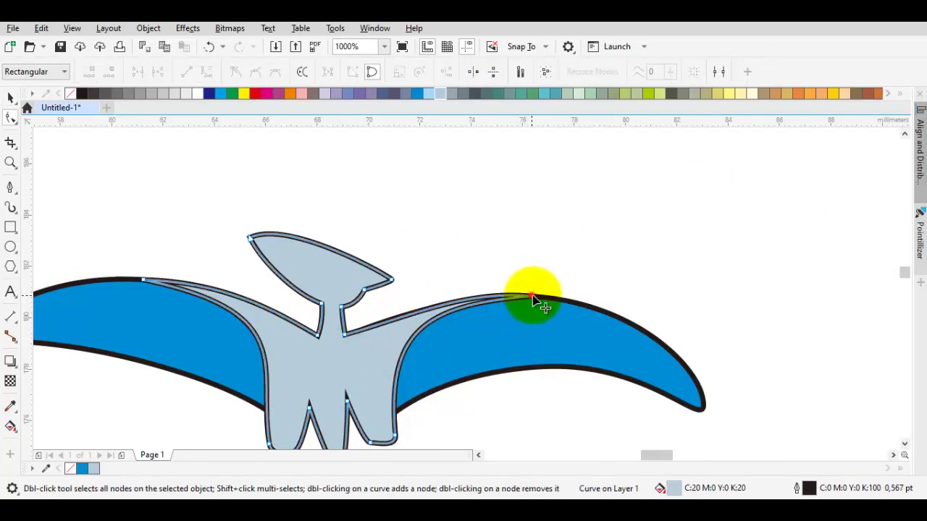
{"action": "left_click_drag", "start_coordinate": [532, 296], "coordinate": [536, 297]}
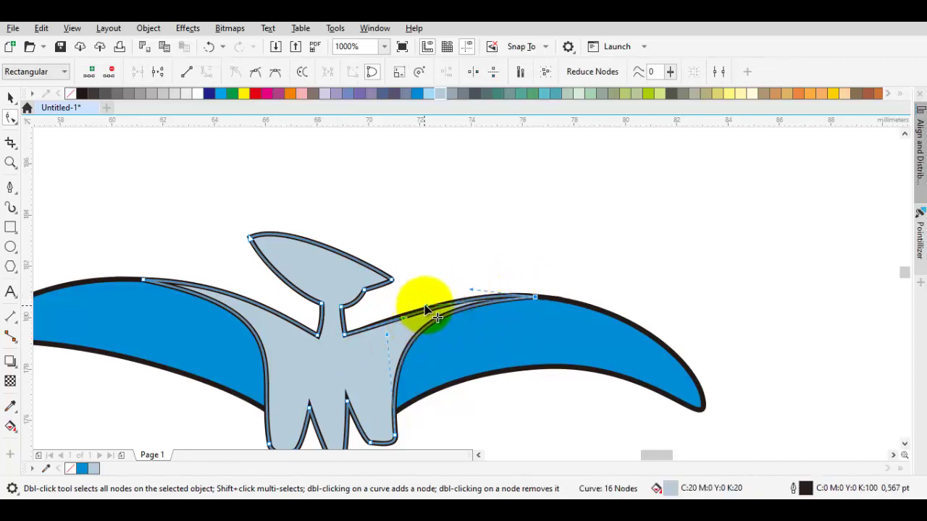
{"action": "left_click_drag", "start_coordinate": [425, 305], "coordinate": [480, 290]}
{"action": "scroll", "coordinate": [500, 305], "scroll_direction": "down", "scroll_amount": 3}
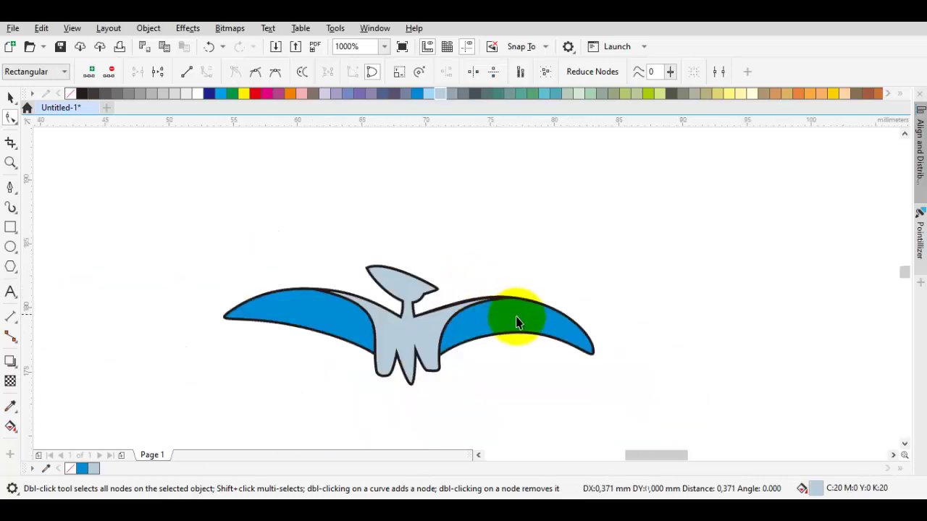
{"action": "key", "text": "space"}
Step: Reshape the wing shape's upper edge hidden behind the body by placing a node below the neck and deleting the sharp node beside it
{"action": "scroll", "coordinate": [357, 383], "scroll_direction": "up", "scroll_amount": 2}
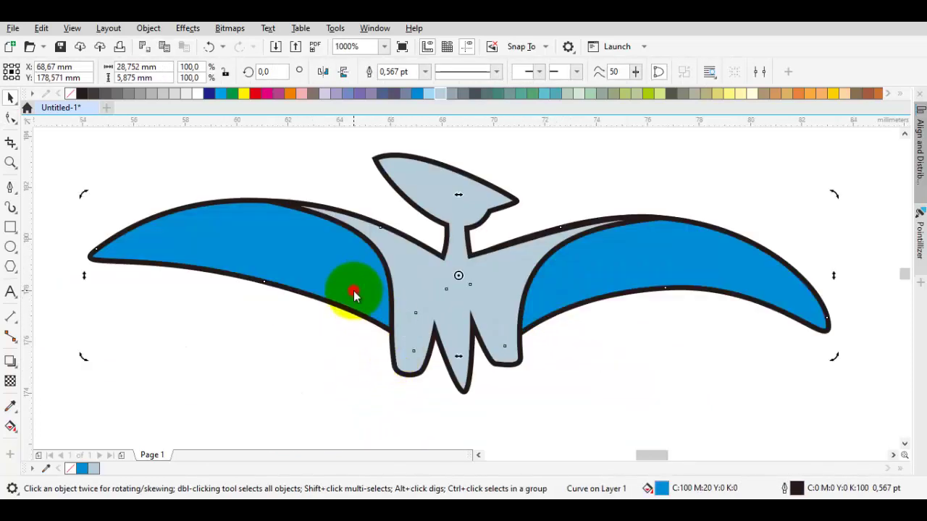
{"action": "key", "text": "F10"}
{"action": "scroll", "coordinate": [467, 301], "scroll_direction": "up", "scroll_amount": 2}
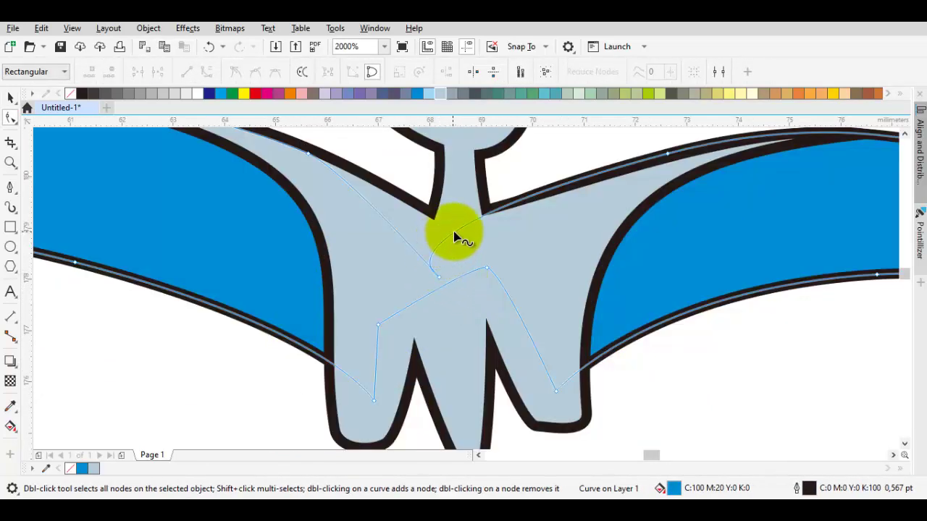
{"action": "left_click_drag", "start_coordinate": [461, 231], "coordinate": [503, 252]}
{"action": "double_click", "coordinate": [440, 280]}
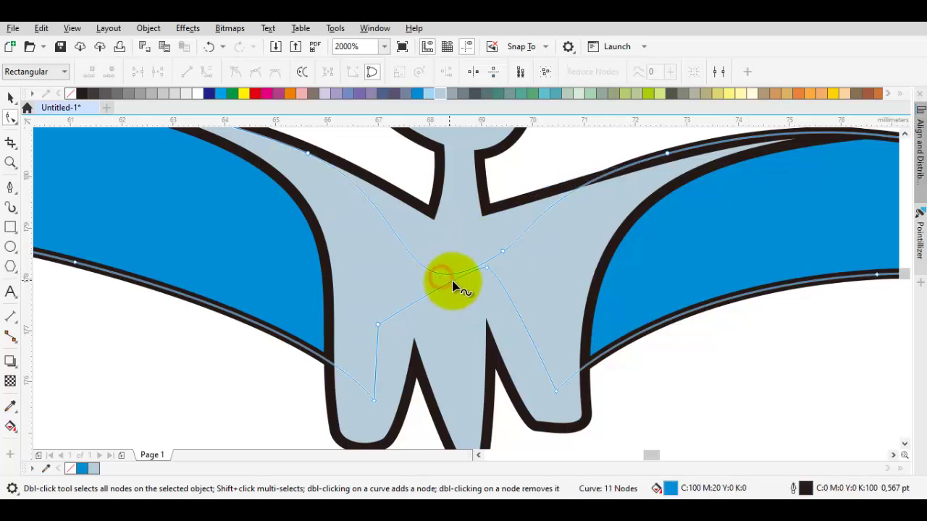
{"action": "scroll", "coordinate": [452, 281], "scroll_direction": "down", "scroll_amount": 1}
{"action": "scroll", "coordinate": [411, 327], "scroll_direction": "up", "scroll_amount": 1}
{"action": "key", "text": "space"}
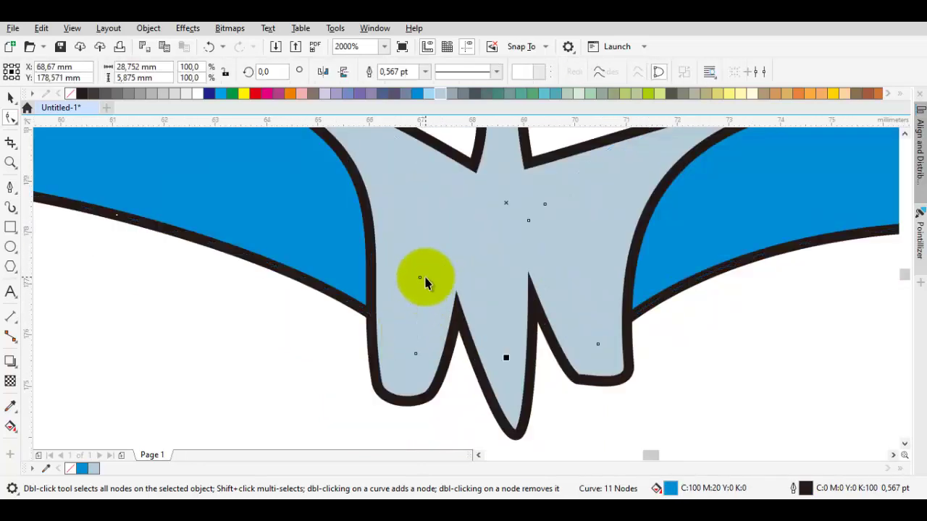
Step: Delete the left corner node of the wing shape's lower edge behind the body and move the central node slightly down
{"action": "key", "text": "space"}
{"action": "double_click", "coordinate": [422, 276]}
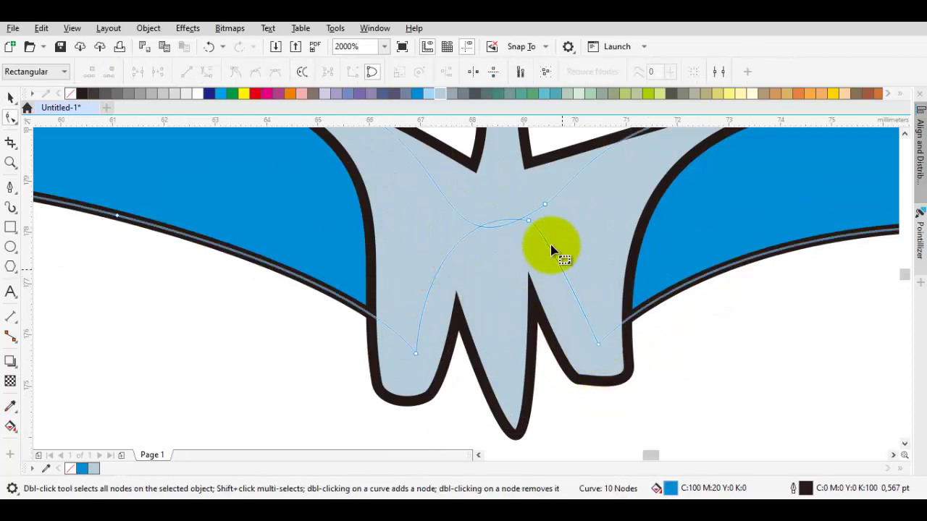
{"action": "left_click_drag", "start_coordinate": [529, 223], "coordinate": [535, 253]}
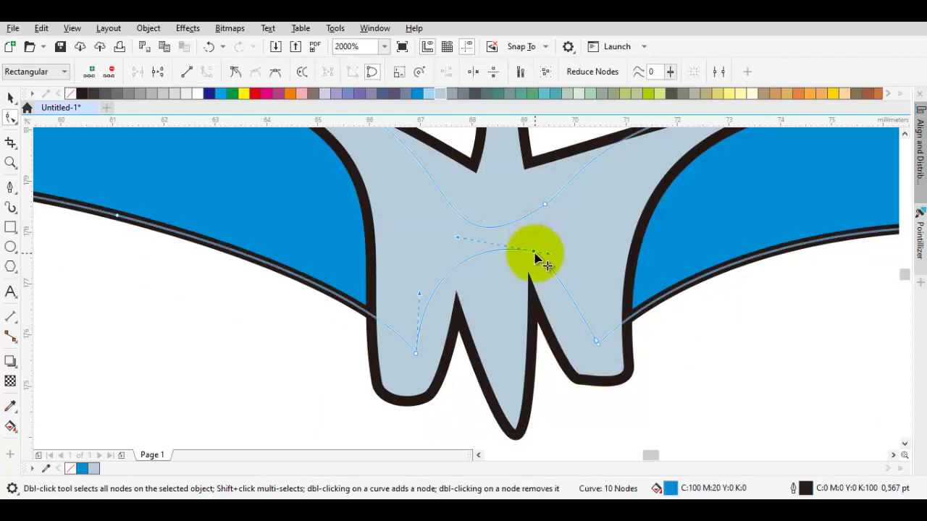
{"action": "scroll", "coordinate": [541, 262], "scroll_direction": "down", "scroll_amount": 1}
{"action": "key", "text": "space"}
{"action": "key", "text": "Escape"}
Step: Fill the wing shape with orange (C0 M60 Y80 K0) and the head and body shape with light orange (C2 M40 Y69 K0)
{"action": "left_click_drag", "start_coordinate": [583, 278], "coordinate": [553, 349]}
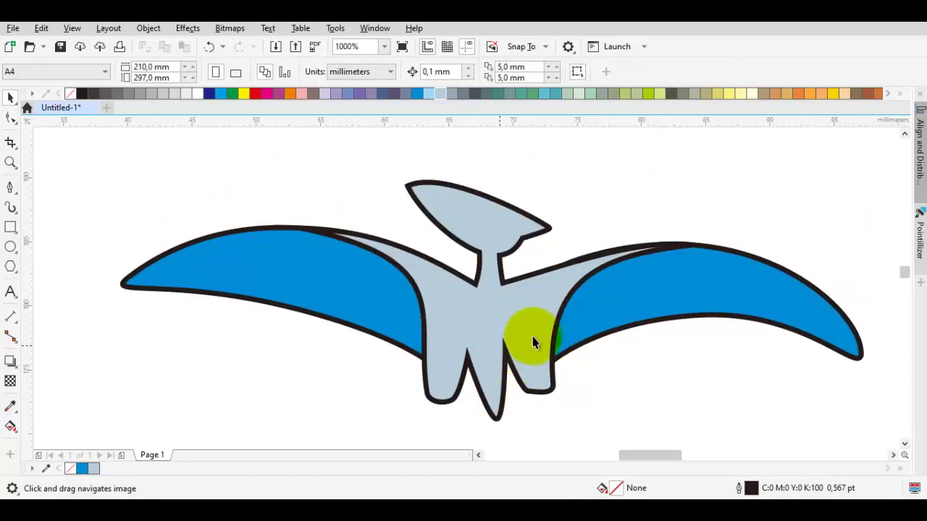
{"action": "scroll", "coordinate": [532, 335], "scroll_direction": "down", "scroll_amount": 1}
{"action": "scroll", "coordinate": [548, 307], "scroll_direction": "up", "scroll_amount": 1}
{"action": "left_click", "coordinate": [546, 306]}
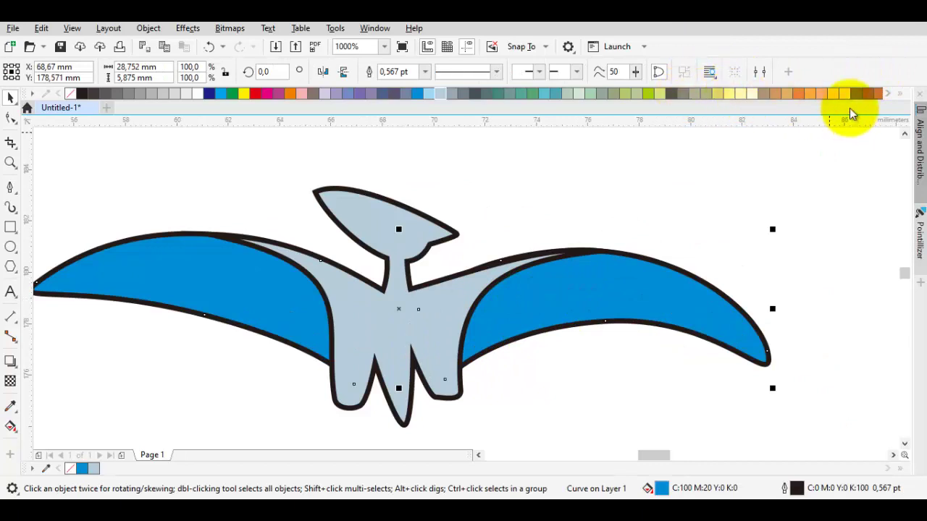
{"action": "left_click", "coordinate": [800, 93]}
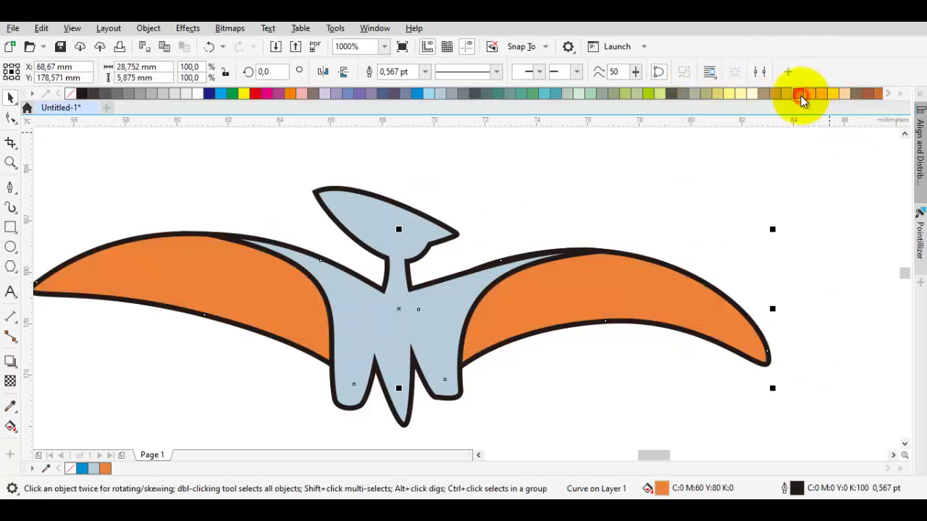
{"action": "left_click", "coordinate": [801, 95]}
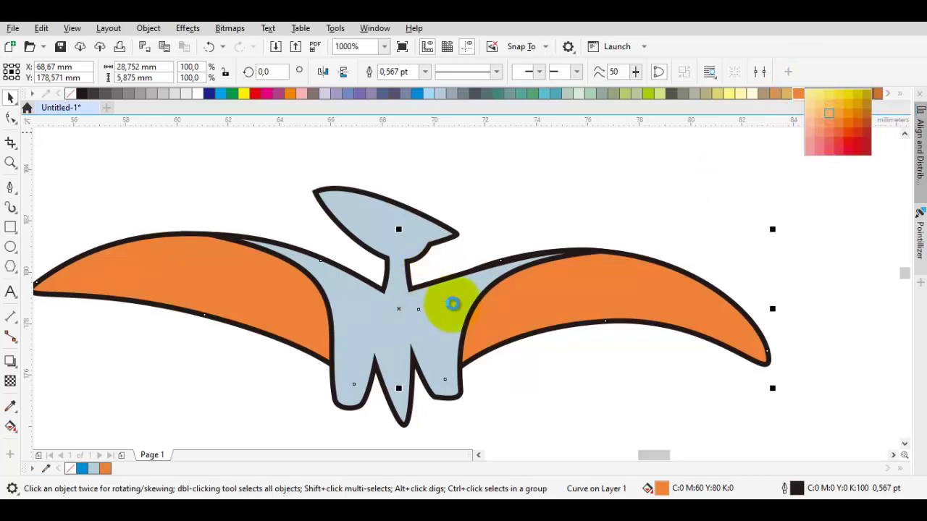
{"action": "left_click", "coordinate": [452, 303]}
{"action": "left_click", "coordinate": [554, 208]}
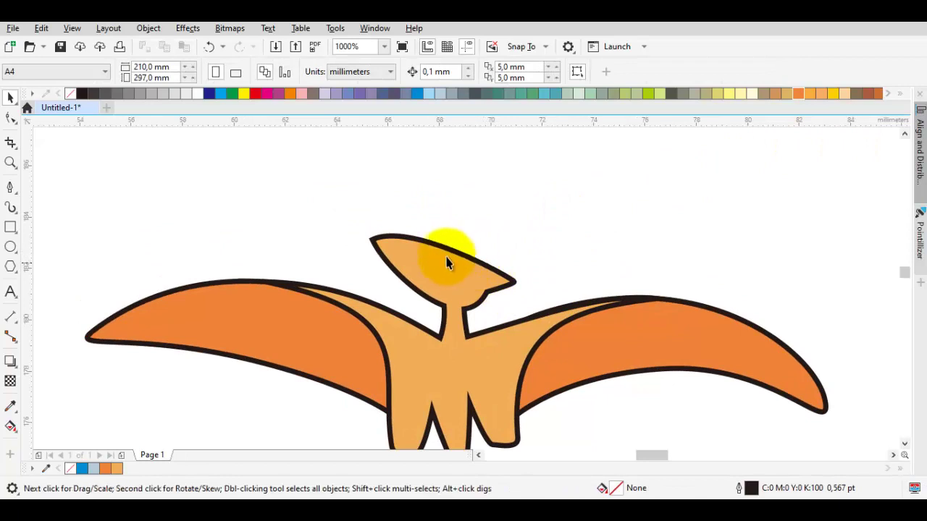
Step: Draw a short curved mouth line from the head's lower left edge into the middle of the head
{"action": "scroll", "coordinate": [447, 263], "scroll_direction": "up", "scroll_amount": 4}
{"action": "key", "text": "F5"}
{"action": "left_click", "coordinate": [298, 239]}
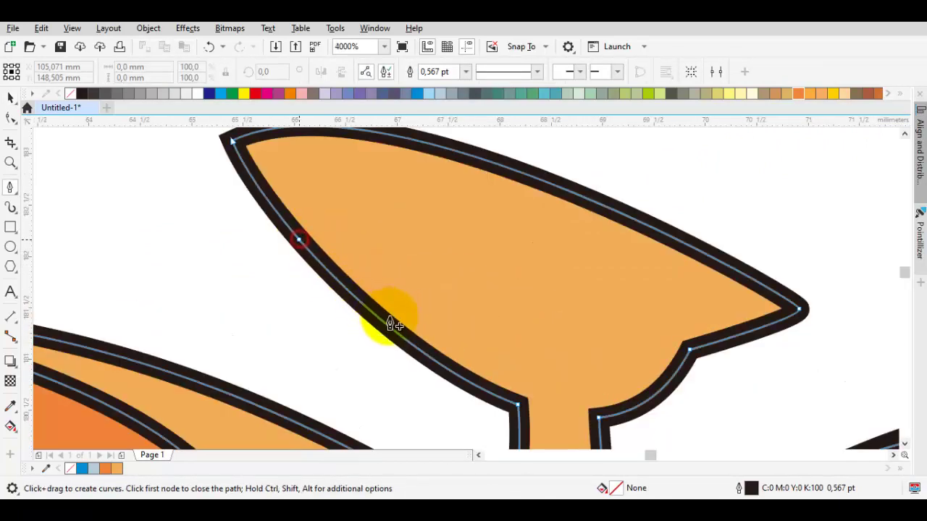
{"action": "left_click_drag", "start_coordinate": [470, 313], "coordinate": [398, 315]}
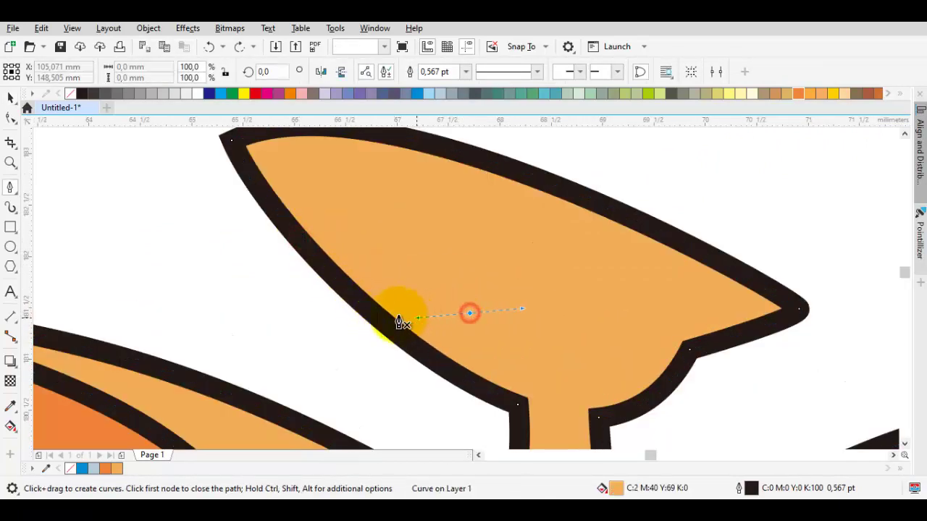
{"action": "key", "text": "space"}
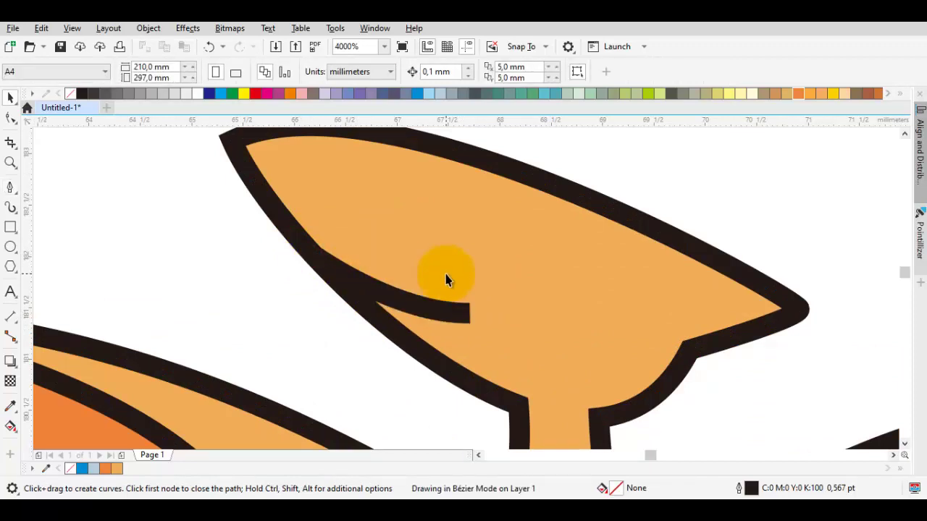
{"action": "scroll", "coordinate": [446, 275], "scroll_direction": "down", "scroll_amount": 2}
{"action": "left_click", "coordinate": [570, 239]}
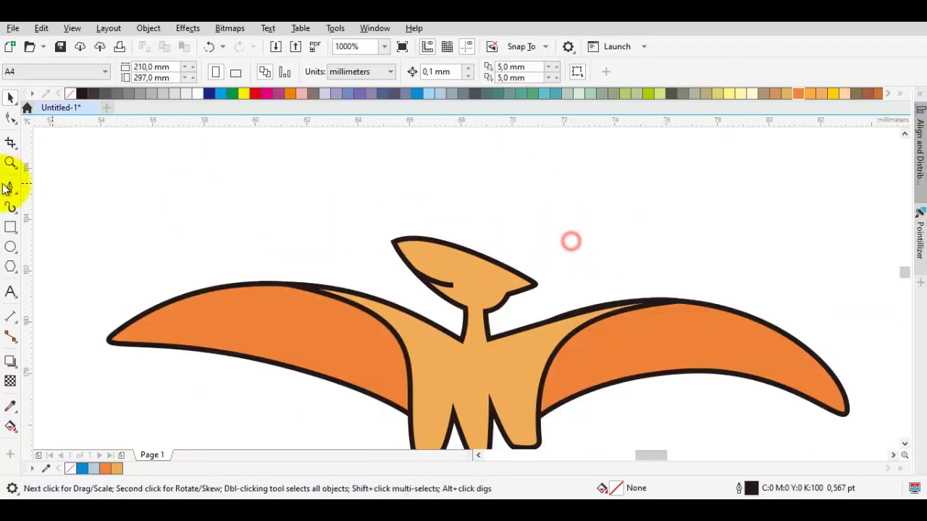
Step: Draw a circular eye about 0.79 mm across in the middle of the head and fill it white
{"action": "left_click", "coordinate": [12, 247]}
{"action": "scroll", "coordinate": [471, 277], "scroll_direction": "up", "scroll_amount": 3}
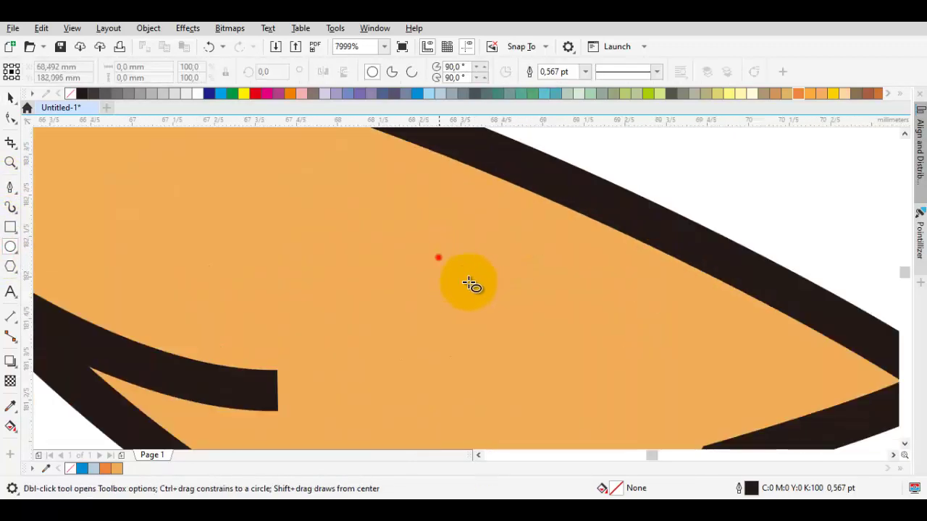
{"action": "mouse_move", "coordinate": [438, 258]}
{"action": "left_mouse_down"}
{"action": "mouse_move", "coordinate": [522, 326]}
{"action": "mouse_move", "coordinate": [523, 341]}
{"action": "left_mouse_up"}
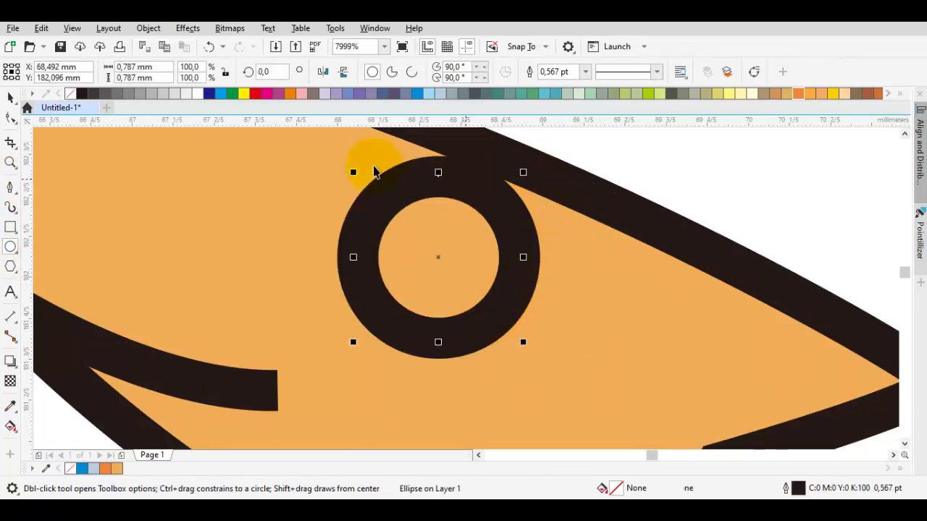
{"action": "key", "text": "space"}
{"action": "left_click", "coordinate": [197, 93]}
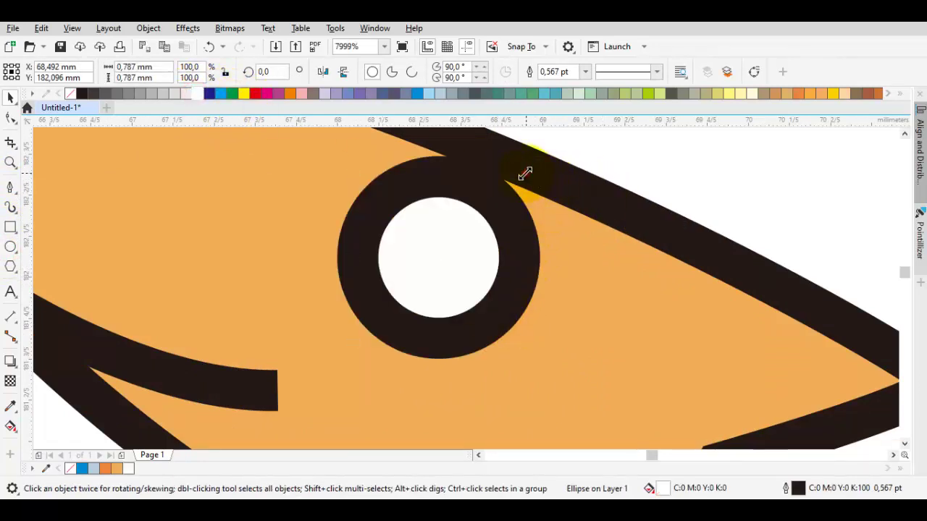
Step: Add a concentric copy of the eye circle scaled to about 32% as the pupil, filled black without an outline
{"action": "left_click_drag", "start_coordinate": [525, 174], "coordinate": [487, 233]}
{"action": "left_click", "coordinate": [83, 94]}
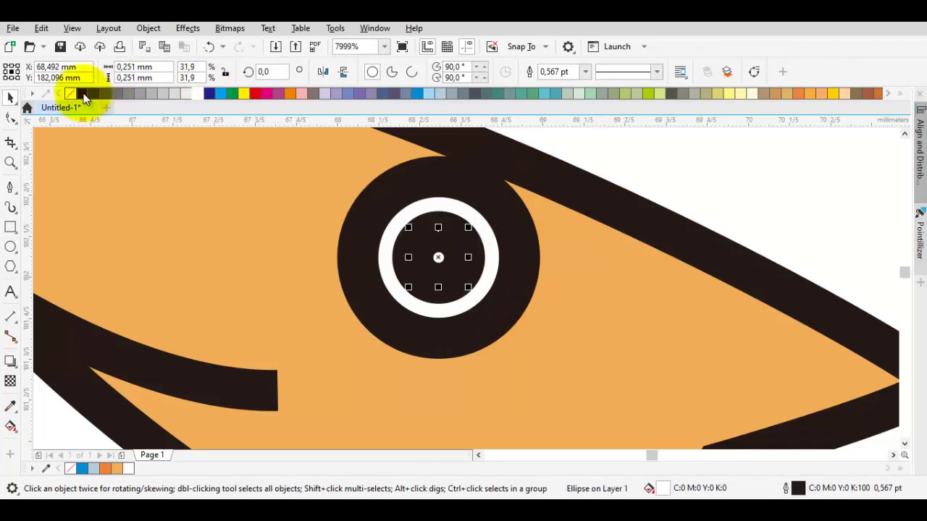
{"action": "left_click", "coordinate": [81, 93]}
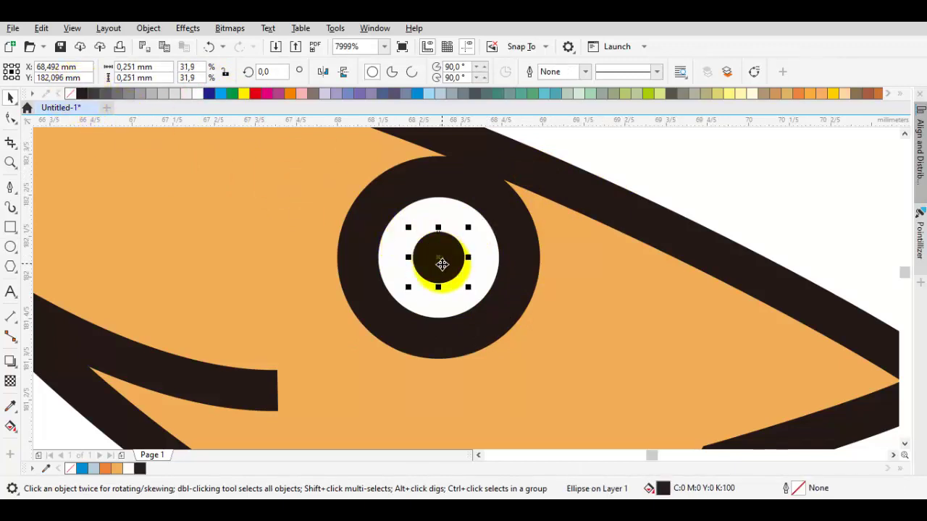
{"action": "scroll", "coordinate": [434, 241], "scroll_direction": "down", "scroll_amount": 4}
{"action": "left_click", "coordinate": [538, 229]}
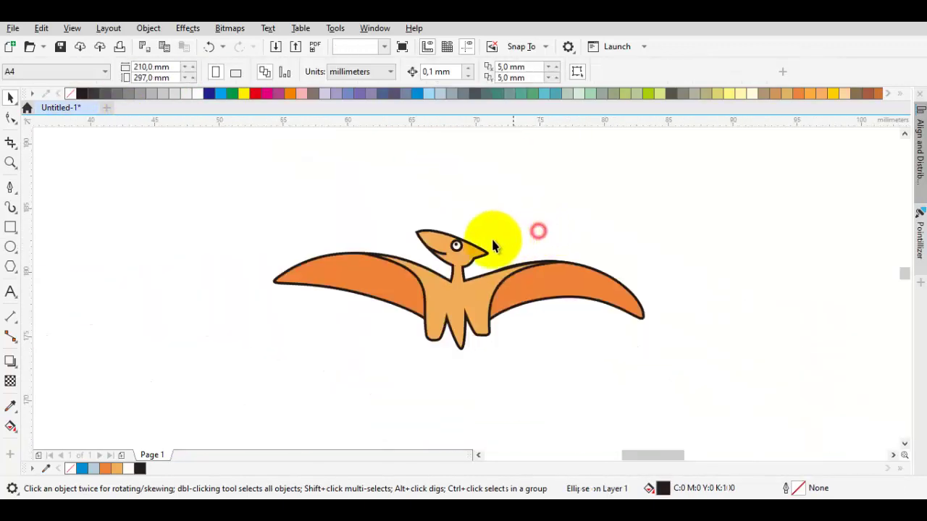
Step: Move the pupil toward the upper part of the eye white and enlarge it slightly
{"action": "scroll", "coordinate": [484, 244], "scroll_direction": "up", "scroll_amount": 3}
{"action": "scroll", "coordinate": [418, 254], "scroll_direction": "up", "scroll_amount": 2}
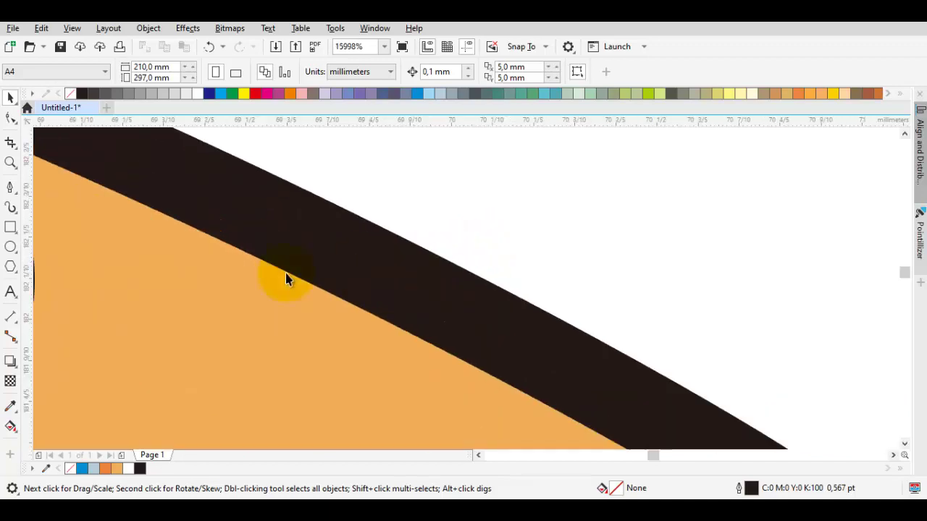
{"action": "left_click_drag", "start_coordinate": [127, 270], "coordinate": [908, 256]}
{"action": "left_click", "coordinate": [607, 260]}
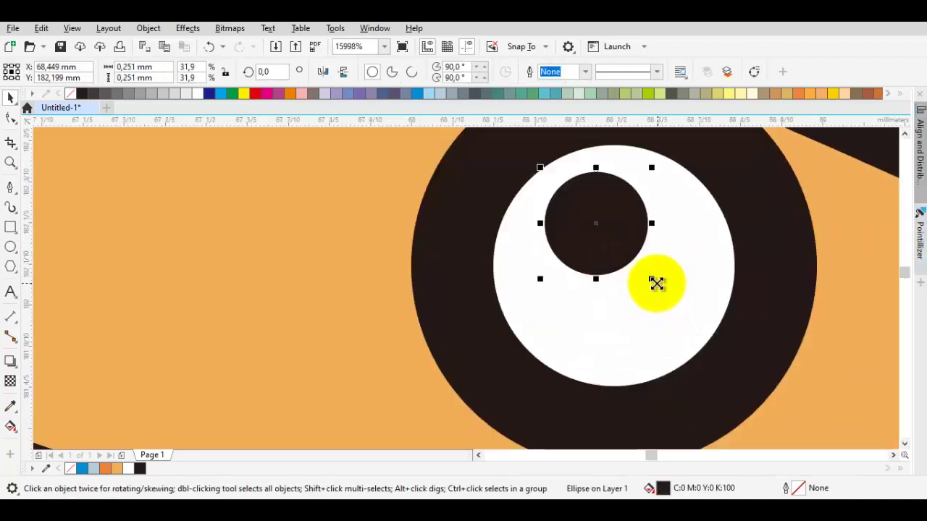
{"action": "left_click_drag", "start_coordinate": [654, 280], "coordinate": [691, 309]}
{"action": "scroll", "coordinate": [692, 309], "scroll_direction": "down", "scroll_amount": 4}
{"action": "key", "text": "Escape"}
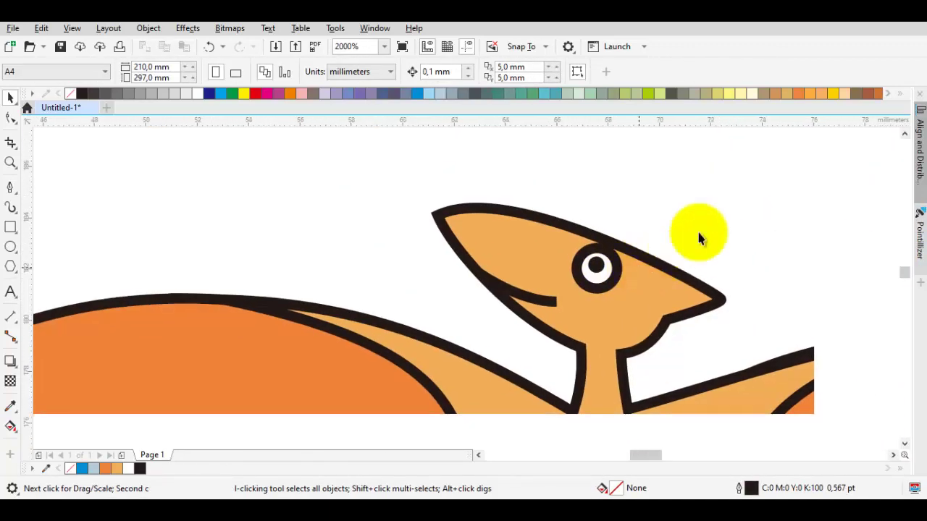
{"action": "scroll", "coordinate": [703, 279], "scroll_direction": "down", "scroll_amount": 1}
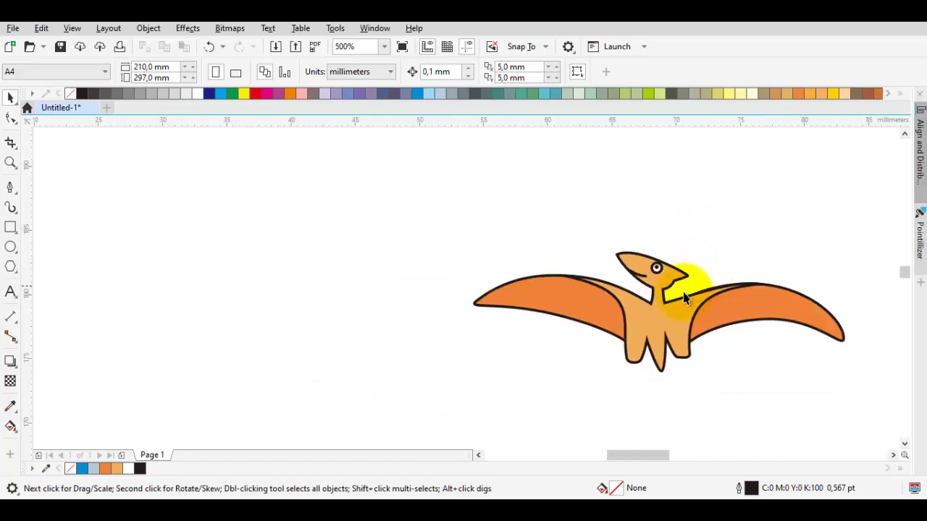
Step: Draw a small closed three-node curved claw rising from the left wing's upper edge
{"action": "scroll", "coordinate": [571, 299], "scroll_direction": "up", "scroll_amount": 2}
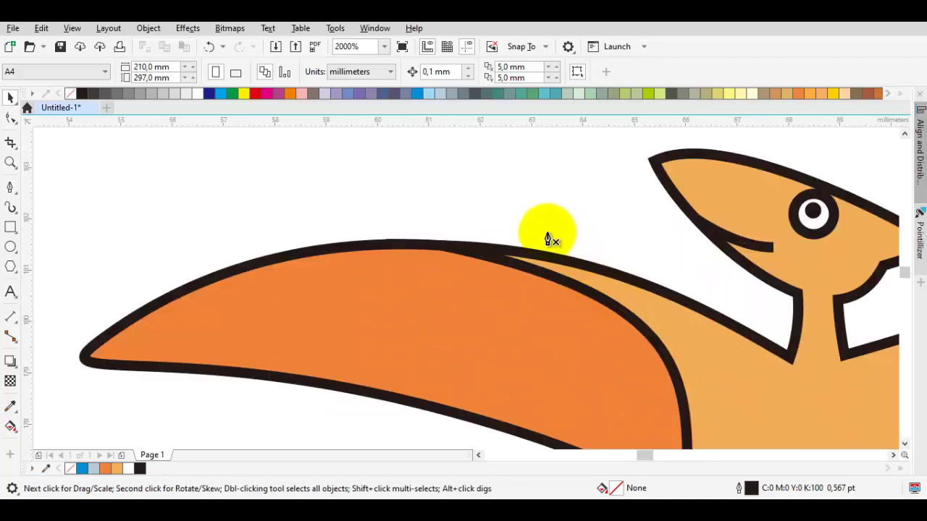
{"action": "key", "text": "F5"}
{"action": "left_click_drag", "start_coordinate": [502, 223], "coordinate": [596, 236]}
{"action": "scroll", "coordinate": [591, 280], "scroll_direction": "up", "scroll_amount": 1}
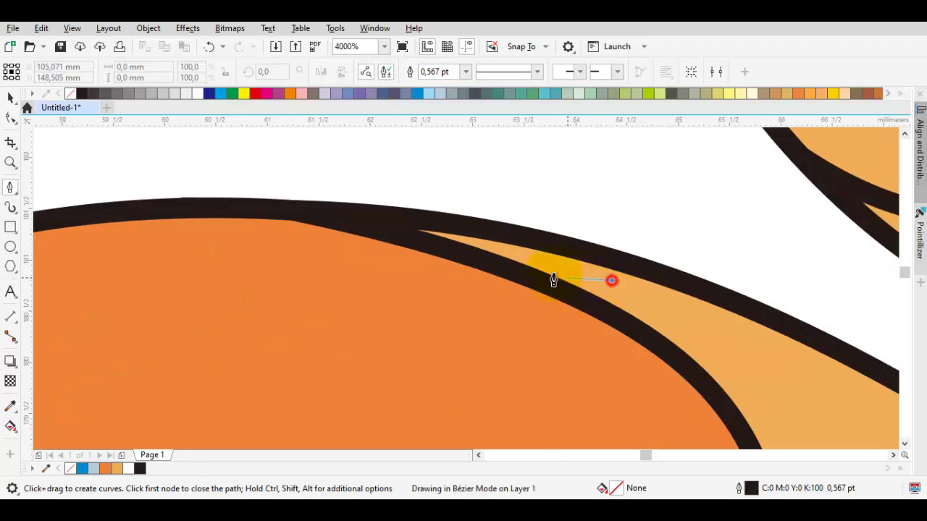
{"action": "left_click_drag", "start_coordinate": [550, 272], "coordinate": [517, 262]}
{"action": "left_click_drag", "start_coordinate": [469, 176], "coordinate": [516, 208]}
{"action": "scroll", "coordinate": [565, 210], "scroll_direction": "down", "scroll_amount": 1}
{"action": "key", "text": "space"}
{"action": "key", "text": "ctrl+z"}
Step: Refine the claw by shortening the curve handle at its tip and moving its inner base node up and left
{"action": "key", "text": "F10"}
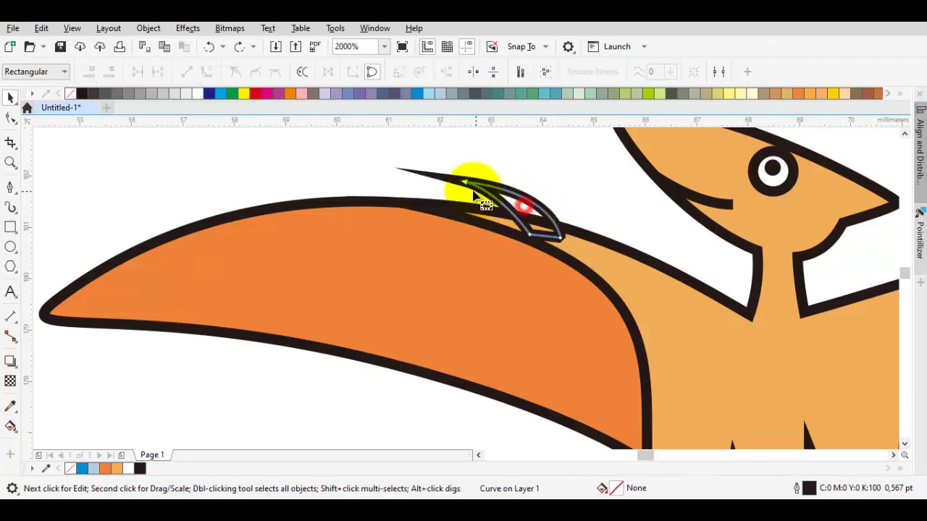
{"action": "scroll", "coordinate": [469, 187], "scroll_direction": "up", "scroll_amount": 1}
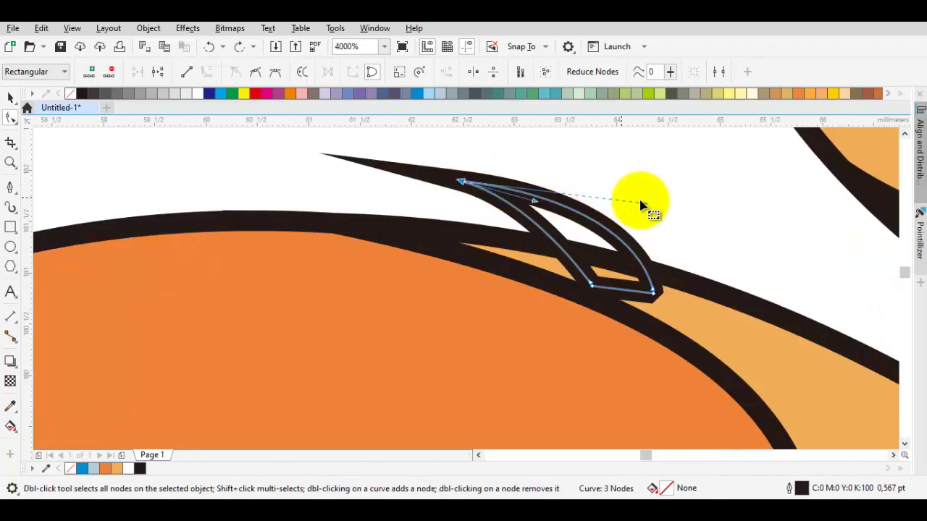
{"action": "left_click_drag", "start_coordinate": [646, 208], "coordinate": [524, 197]}
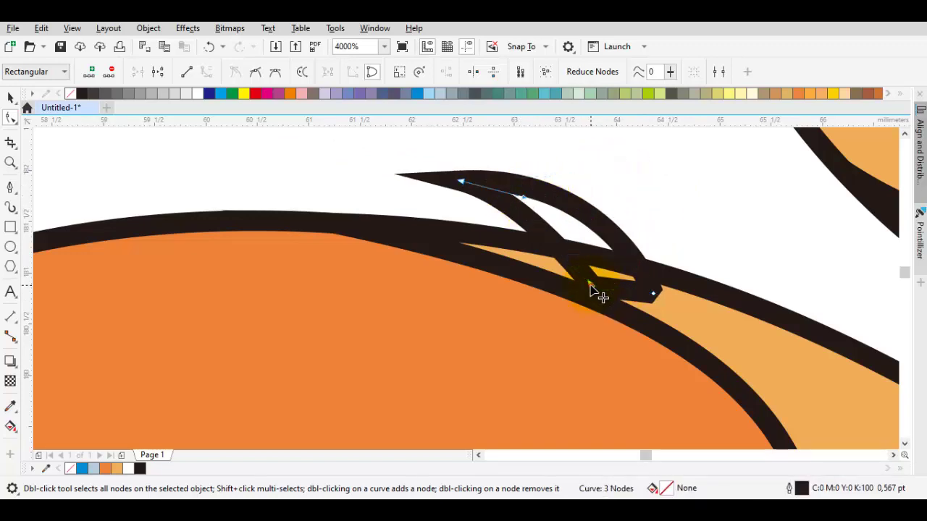
{"action": "left_click_drag", "start_coordinate": [598, 294], "coordinate": [563, 264]}
{"action": "key", "text": "space"}
{"action": "scroll", "coordinate": [565, 265], "scroll_direction": "down", "scroll_amount": 4}
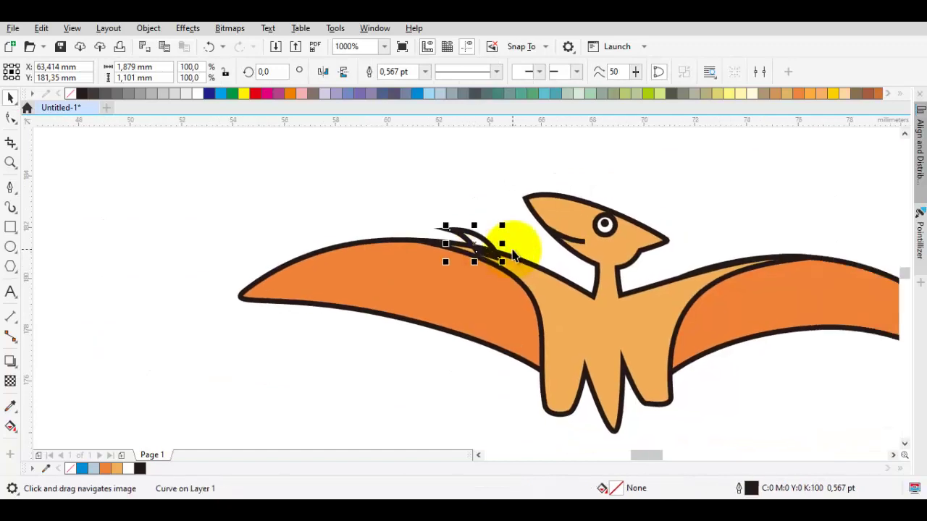
Step: Place a mirrored copy of the claw on the right wing's upper edge, close to the neck
{"action": "scroll", "coordinate": [512, 254], "scroll_direction": "up", "scroll_amount": 2}
{"action": "left_click_drag", "start_coordinate": [490, 239], "coordinate": [290, 239]}
{"action": "scroll", "coordinate": [178, 252], "scroll_direction": "down", "scroll_amount": 2}
{"action": "left_click_drag", "start_coordinate": [178, 251], "coordinate": [426, 272]}
{"action": "scroll", "coordinate": [459, 248], "scroll_direction": "up", "scroll_amount": 2}
{"action": "left_click_drag", "start_coordinate": [386, 296], "coordinate": [385, 297]}
{"action": "left_click_drag", "start_coordinate": [386, 296], "coordinate": [827, 231]}
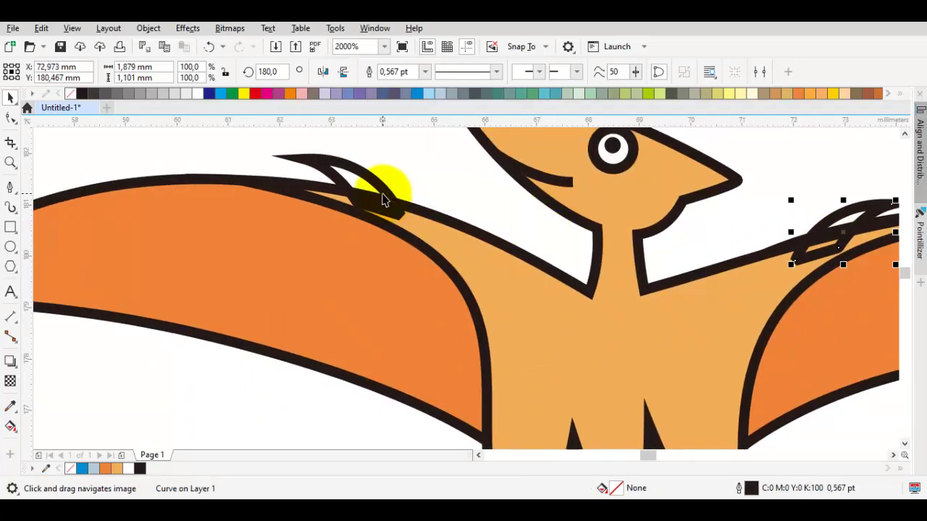
Step: Weld both claws and the body shape into a single outline
{"action": "left_click", "coordinate": [384, 193], "text": "shift"}
{"action": "left_click", "coordinate": [486, 260], "text": "shift"}
{"action": "left_click", "coordinate": [397, 72]}
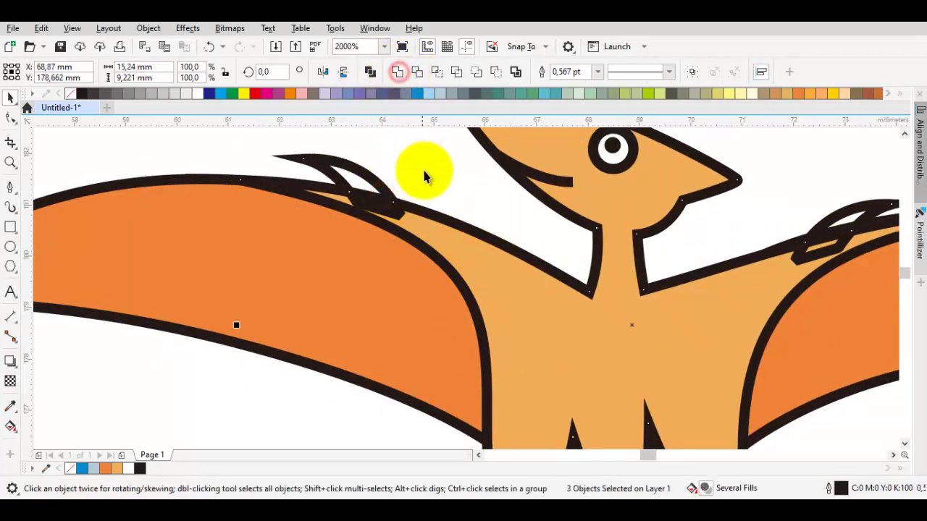
{"action": "left_click", "coordinate": [435, 186]}
{"action": "scroll", "coordinate": [471, 224], "scroll_direction": "down", "scroll_amount": 2}
{"action": "scroll", "coordinate": [589, 282], "scroll_direction": "down", "scroll_amount": 2}
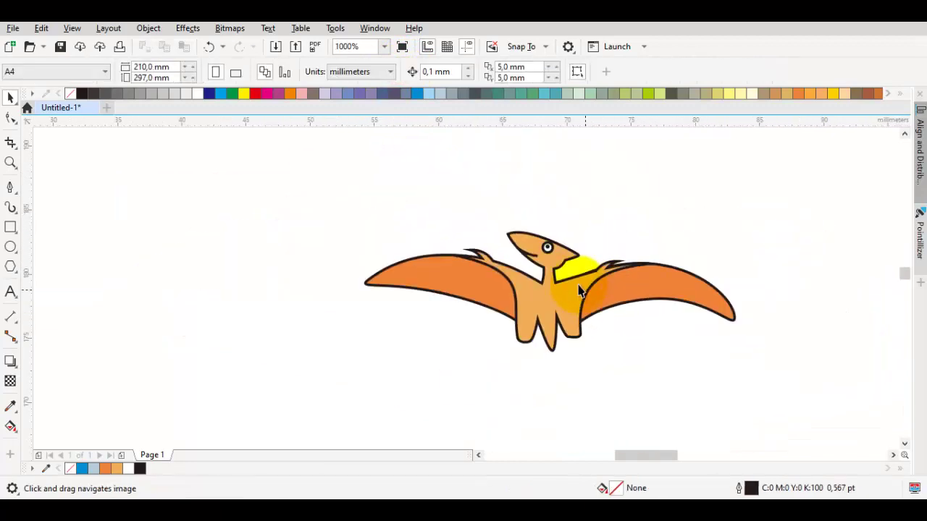
{"action": "scroll", "coordinate": [562, 287], "scroll_direction": "up", "scroll_amount": 2}
{"action": "left_click_drag", "start_coordinate": [546, 290], "coordinate": [666, 290]}
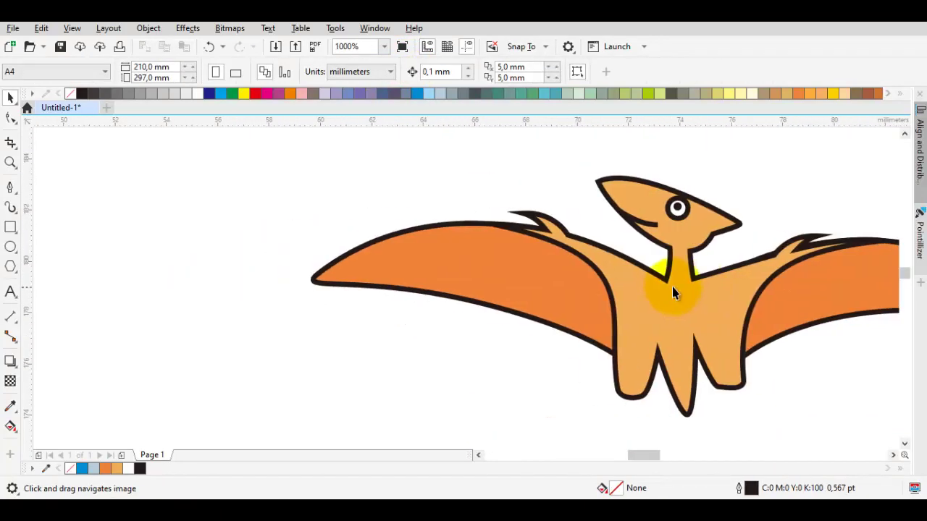
{"action": "scroll", "coordinate": [646, 289], "scroll_direction": "down", "scroll_amount": 2}
{"action": "left_click_drag", "start_coordinate": [592, 303], "coordinate": [528, 306]}
{"action": "scroll", "coordinate": [523, 307], "scroll_direction": "up", "scroll_amount": 1}
{"action": "key", "text": "p"}
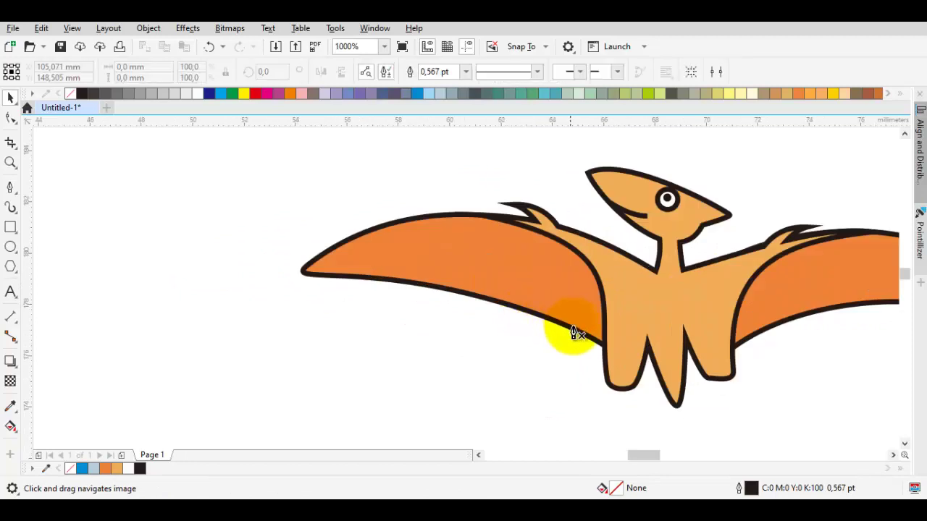
{"action": "scroll", "coordinate": [594, 351], "scroll_direction": "up", "scroll_amount": 1}
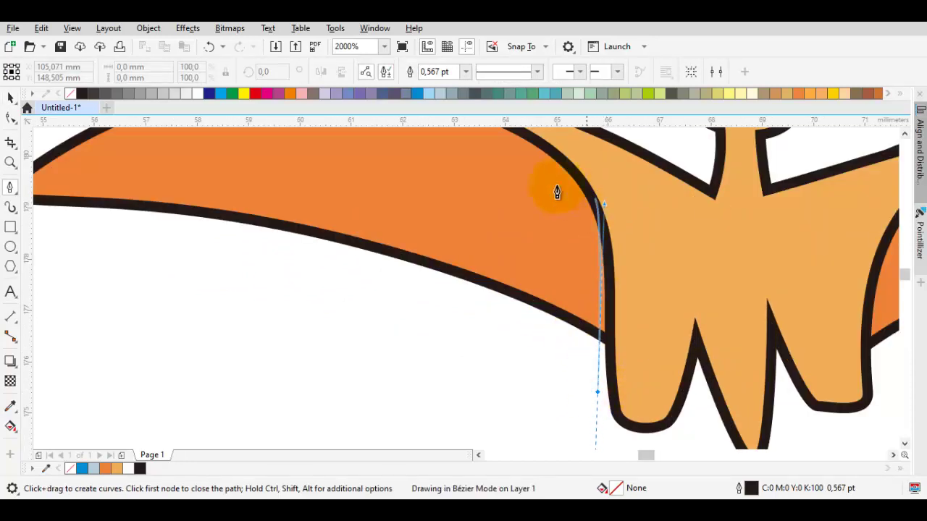
{"action": "left_click_drag", "start_coordinate": [461, 133], "coordinate": [520, 262]}
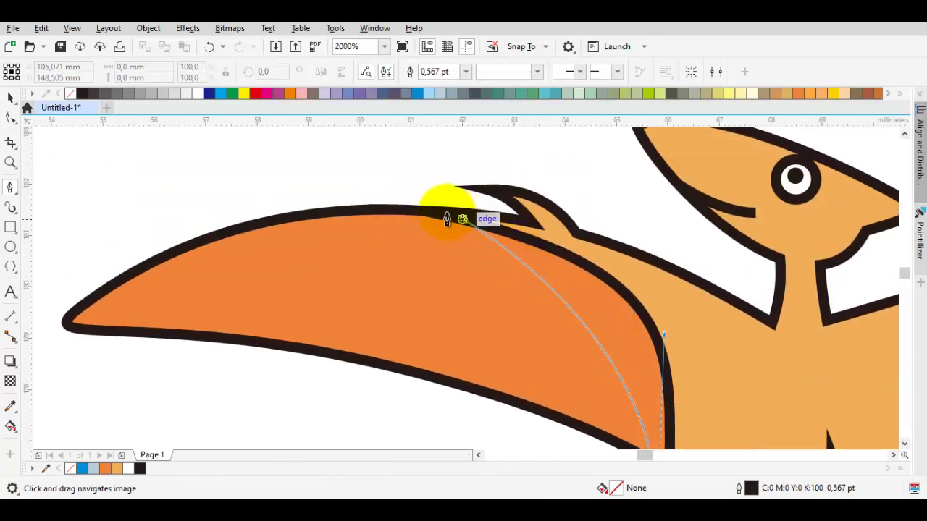
{"action": "key", "text": "space"}
{"action": "scroll", "coordinate": [407, 213], "scroll_direction": "down", "scroll_amount": 2}
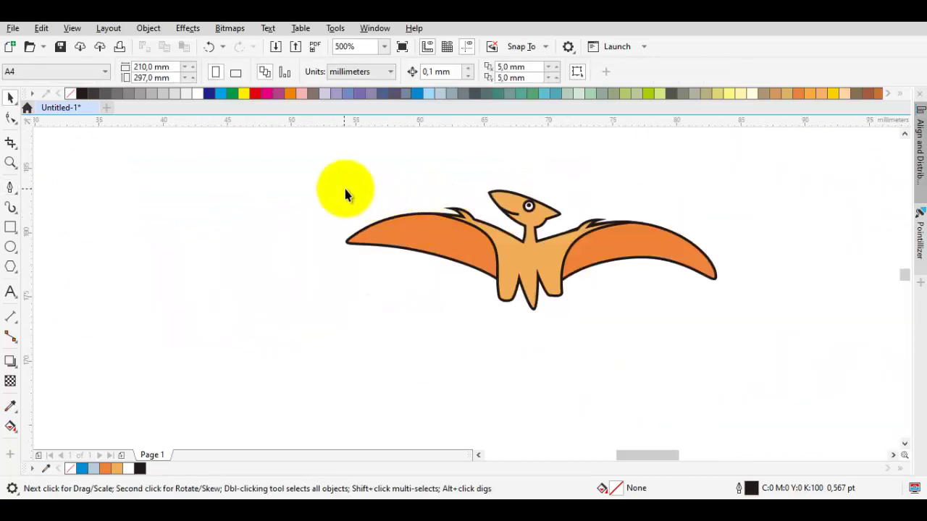
Step: Move the notch node between the tail and the right leg a little right and down on the body outline
{"action": "scroll", "coordinate": [539, 270], "scroll_direction": "up", "scroll_amount": 2}
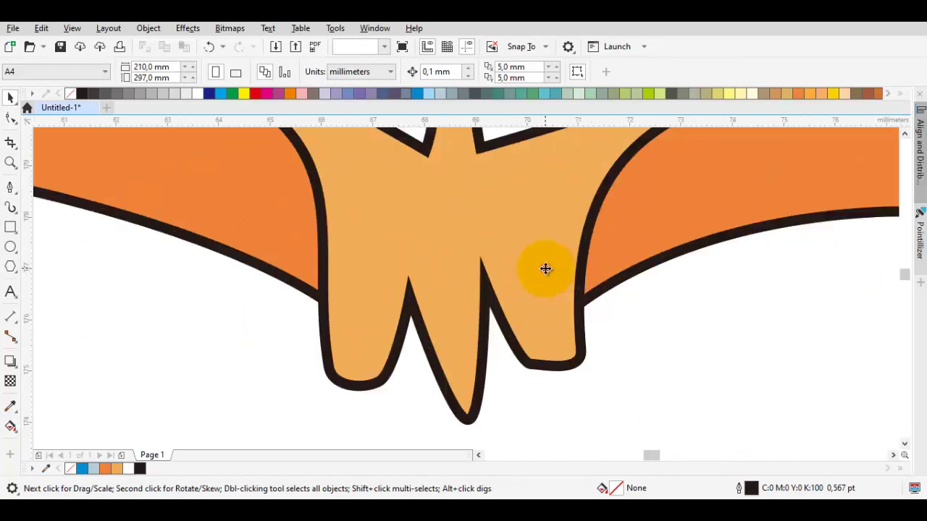
{"action": "left_click", "coordinate": [545, 269]}
{"action": "key", "text": "F10"}
{"action": "left_click_drag", "start_coordinate": [485, 282], "coordinate": [500, 294]}
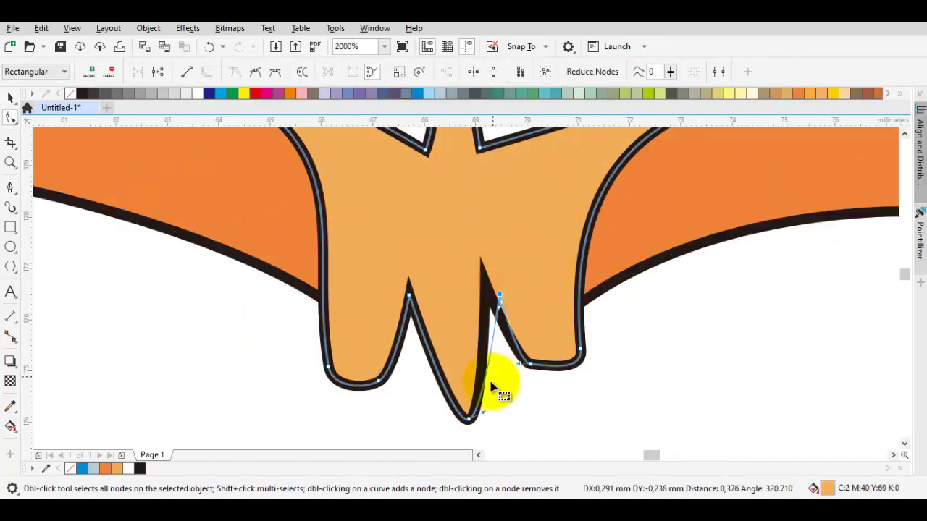
{"action": "left_click_drag", "start_coordinate": [492, 382], "coordinate": [530, 315]}
Step: Round the curve at the tail tip's node and shift the tip slightly left and down
{"action": "left_click_drag", "start_coordinate": [536, 351], "coordinate": [536, 354]}
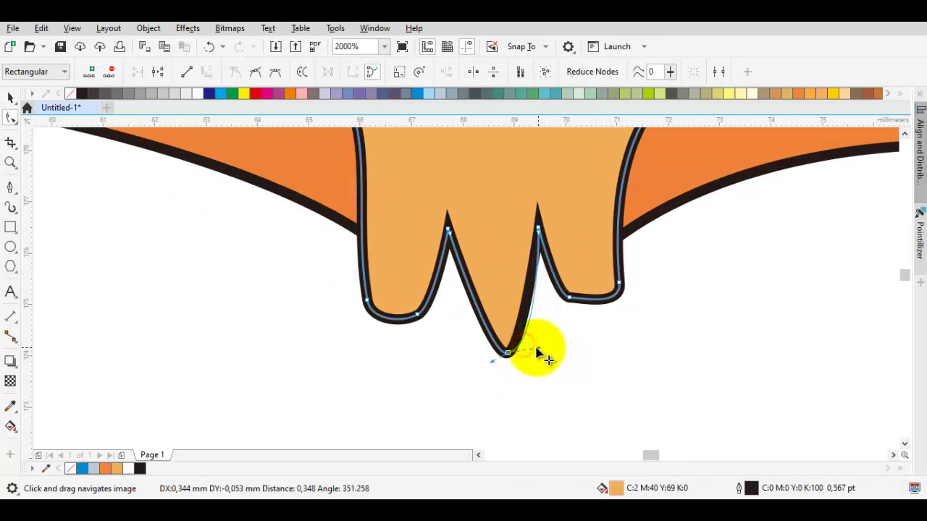
{"action": "right_click", "coordinate": [510, 353]}
{"action": "left_click", "coordinate": [552, 228]}
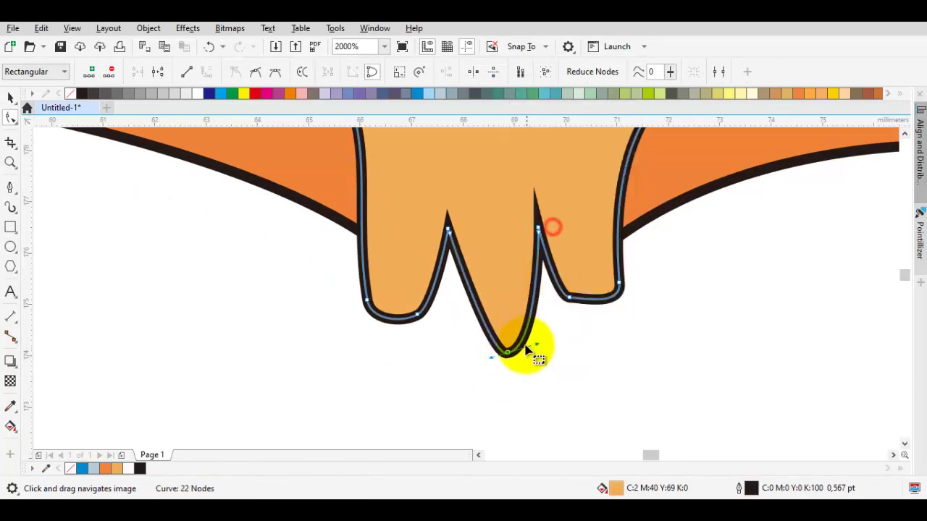
{"action": "mouse_move", "coordinate": [510, 355]}
{"action": "left_mouse_down"}
{"action": "mouse_move", "coordinate": [498, 366]}
{"action": "mouse_move", "coordinate": [531, 368]}
{"action": "mouse_move", "coordinate": [511, 368]}
{"action": "left_mouse_up"}
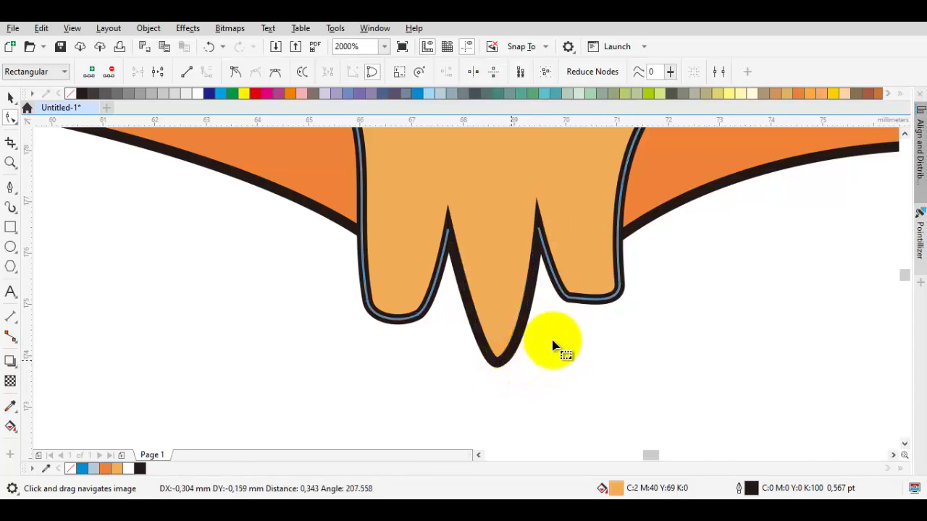
Step: Move the right foot's inner lower node slightly down and left, and smooth the foot's curve there
{"action": "mouse_move", "coordinate": [567, 302]}
{"action": "left_mouse_down"}
{"action": "mouse_move", "coordinate": [556, 308]}
{"action": "mouse_move", "coordinate": [570, 308]}
{"action": "left_mouse_up"}
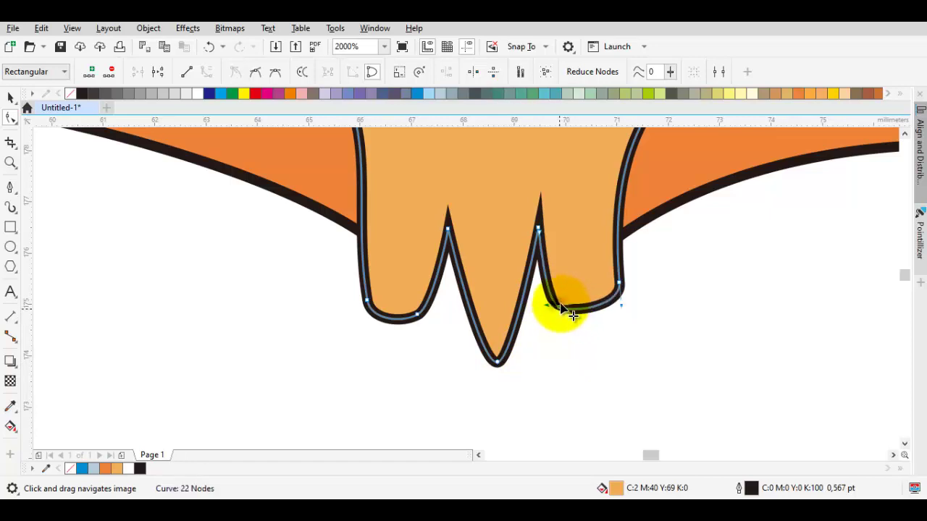
{"action": "right_click", "coordinate": [561, 307]}
{"action": "left_click", "coordinate": [613, 187]}
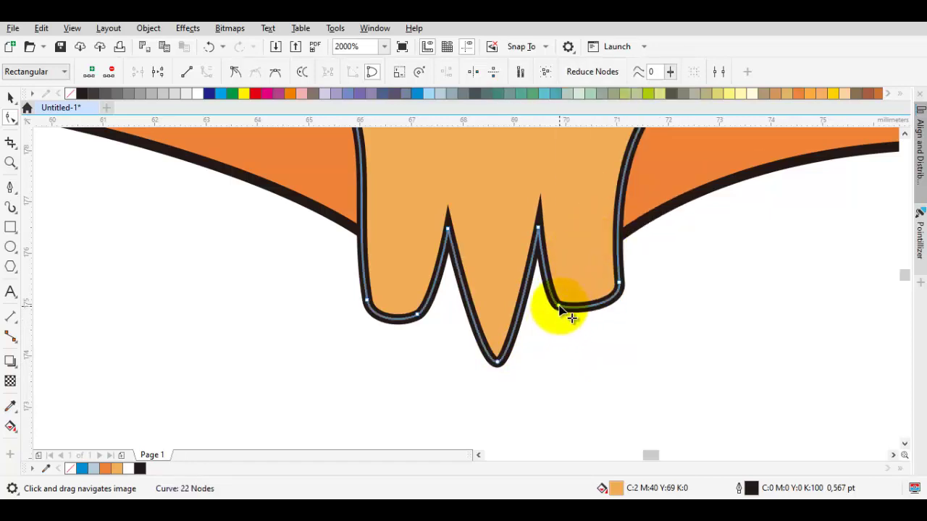
{"action": "left_click_drag", "start_coordinate": [558, 305], "coordinate": [565, 307]}
Step: Lower the nodes of the two notches on either side of the tail slightly
{"action": "left_click_drag", "start_coordinate": [545, 225], "coordinate": [537, 242]}
{"action": "left_click", "coordinate": [447, 231]}
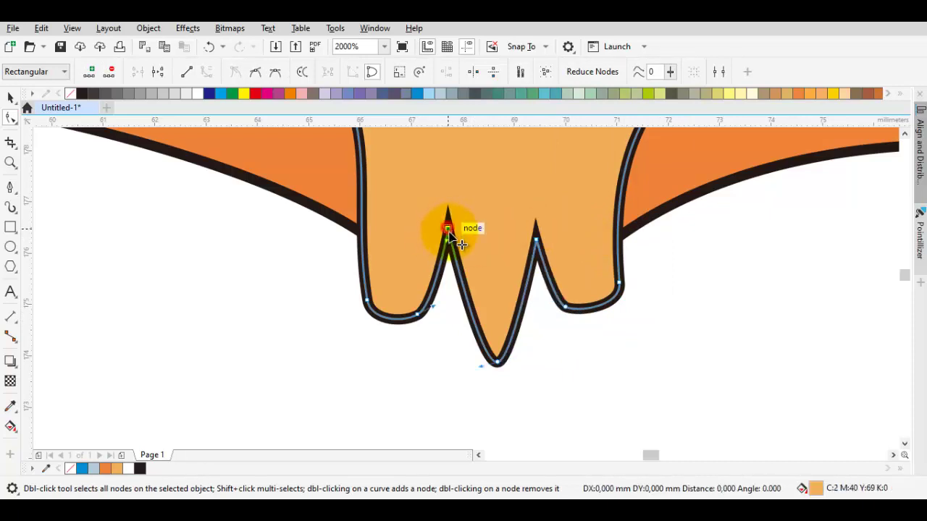
{"action": "left_click_drag", "start_coordinate": [449, 238], "coordinate": [452, 233]}
{"action": "scroll", "coordinate": [479, 250], "scroll_direction": "down", "scroll_amount": 5}
{"action": "left_click", "coordinate": [562, 276]}
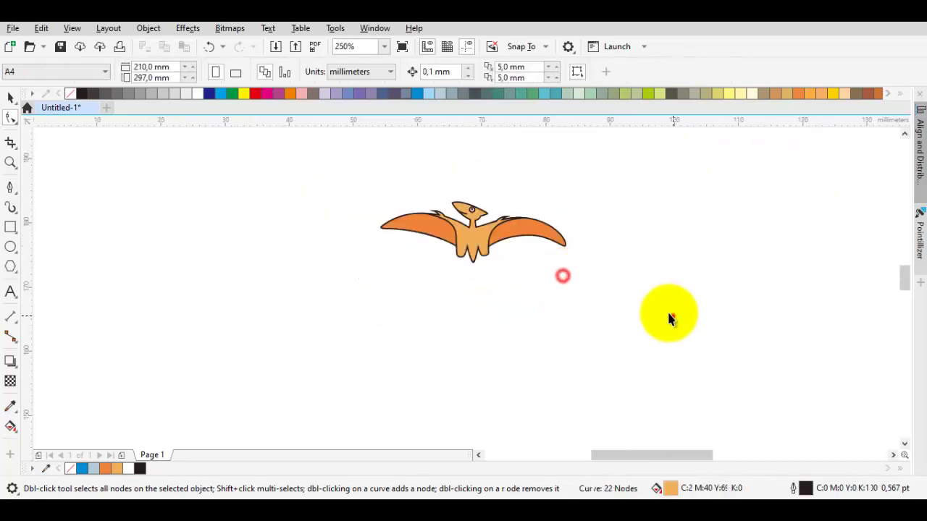
Step: Draw a closed curved claw about 2.3 mm wide and 0.9 mm high at the left wing's tip
{"action": "key", "text": "space"}
{"action": "left_click_drag", "start_coordinate": [672, 315], "coordinate": [345, 179]}
{"action": "scroll", "coordinate": [384, 219], "scroll_direction": "up", "scroll_amount": 4}
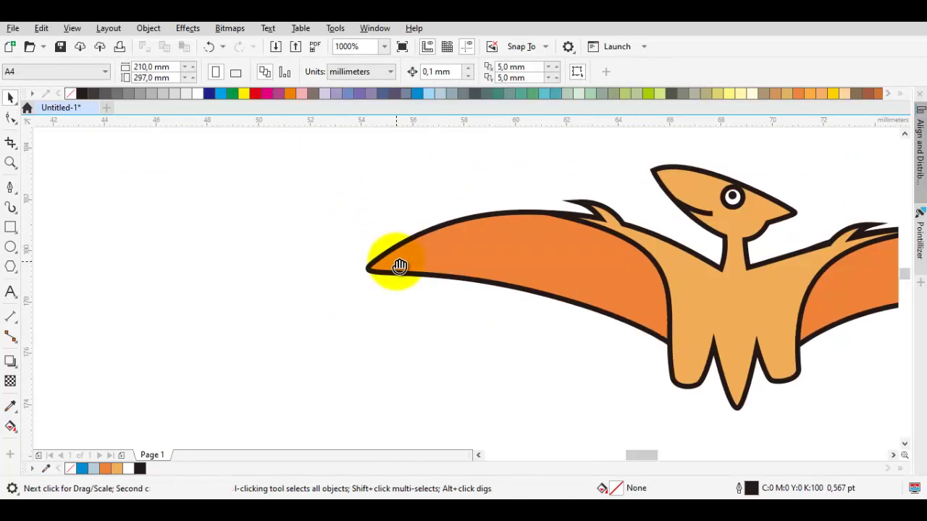
{"action": "scroll", "coordinate": [368, 254], "scroll_direction": "up", "scroll_amount": 2}
{"action": "left_click_drag", "start_coordinate": [330, 249], "coordinate": [364, 252]}
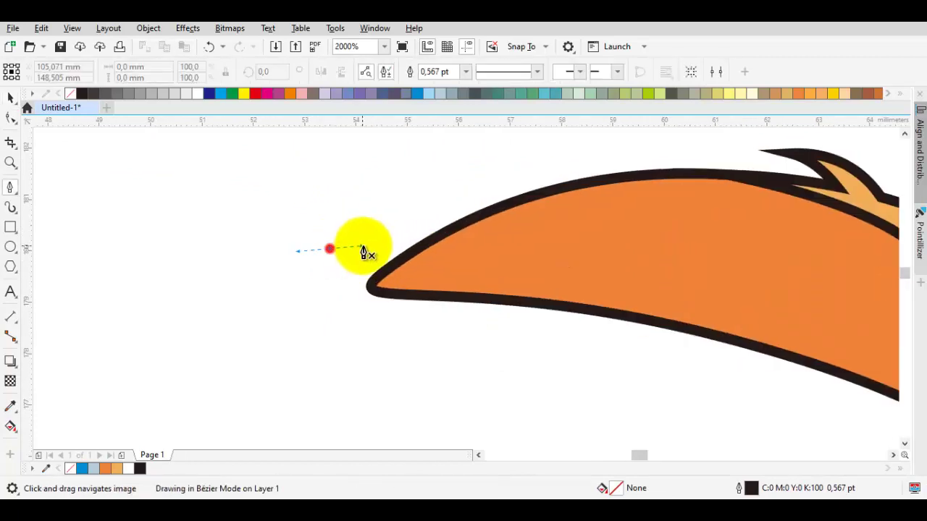
{"action": "left_click", "coordinate": [340, 252]}
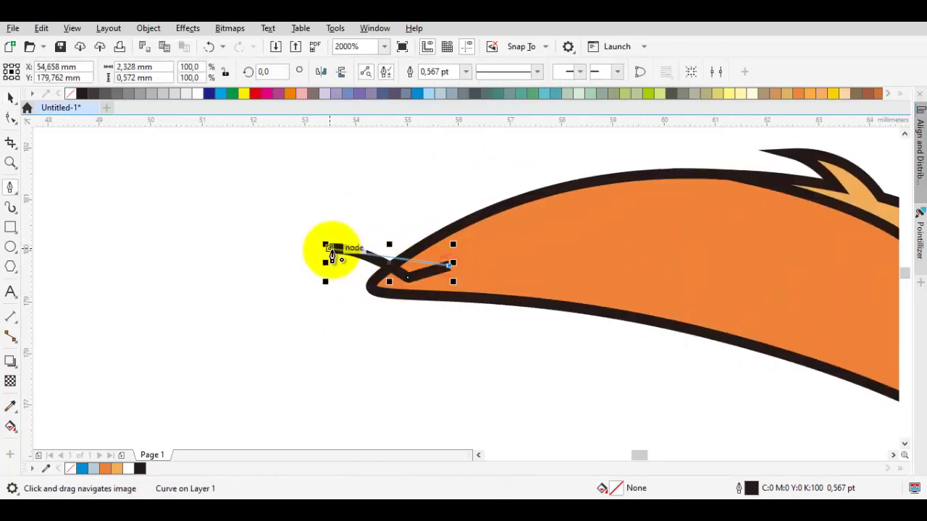
{"action": "scroll", "coordinate": [369, 238], "scroll_direction": "down", "scroll_amount": 2}
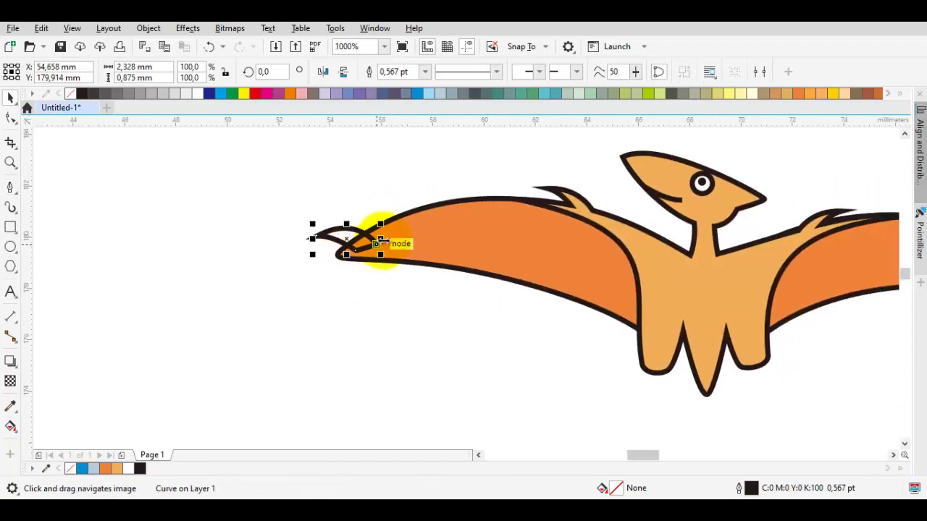
Step: Place a mirrored copy of the claw at the right wing's tip
{"action": "left_click_drag", "start_coordinate": [381, 244], "coordinate": [593, 254]}
{"action": "scroll", "coordinate": [283, 244], "scroll_direction": "down", "scroll_amount": 2}
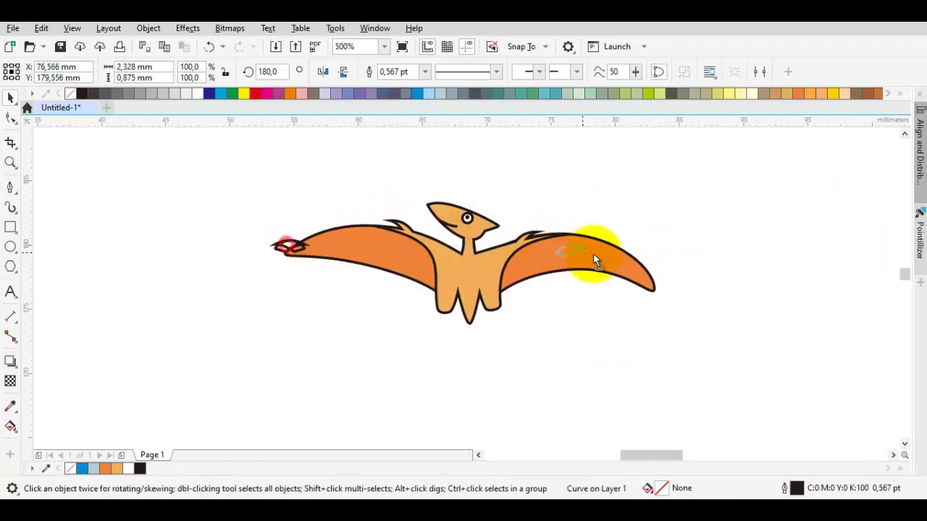
{"action": "mouse_move", "coordinate": [662, 278]}
{"action": "left_mouse_down"}
{"action": "mouse_move", "coordinate": [679, 288]}
{"action": "mouse_move", "coordinate": [659, 286]}
{"action": "left_mouse_up"}
{"action": "scroll", "coordinate": [665, 277], "scroll_direction": "up", "scroll_amount": 6}
{"action": "scroll", "coordinate": [659, 285], "scroll_direction": "down", "scroll_amount": 6}
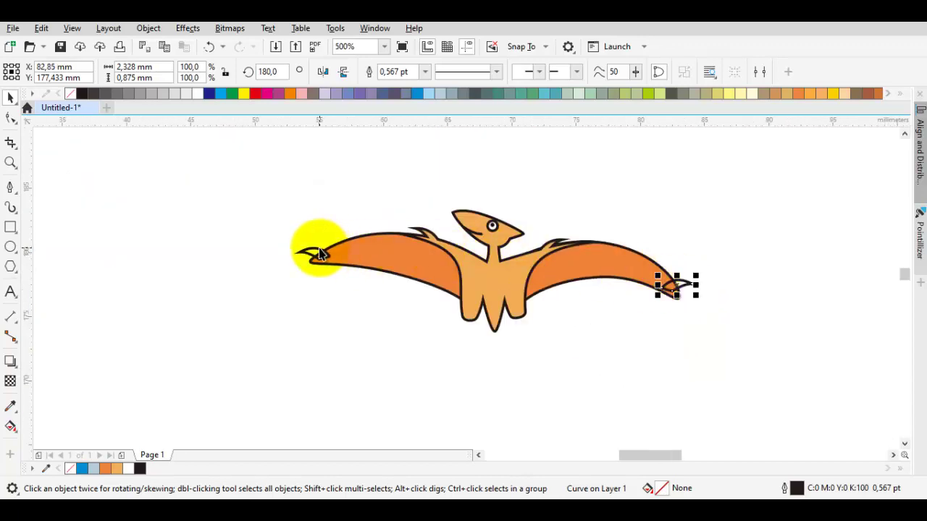
Step: Weld both wingtip claws to the orange wings
{"action": "left_click", "coordinate": [320, 249], "text": "shift"}
{"action": "left_click", "coordinate": [373, 256], "text": "shift"}
{"action": "left_click", "coordinate": [396, 72]}
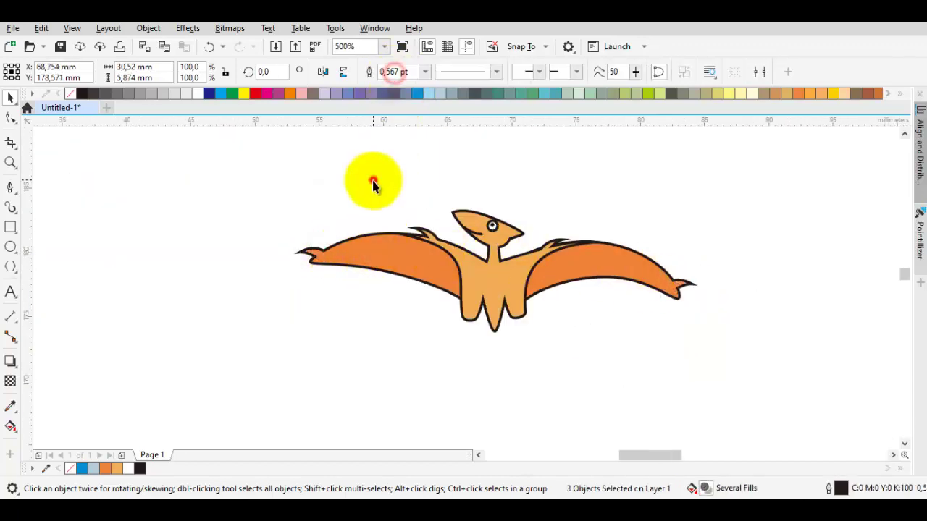
{"action": "left_click", "coordinate": [372, 180]}
Step: Select the whole pterosaur and scale it down proportionally to about 25.6 mm wide
{"action": "left_click_drag", "start_coordinate": [483, 288], "coordinate": [505, 281]}
{"action": "scroll", "coordinate": [462, 290], "scroll_direction": "down", "scroll_amount": 2}
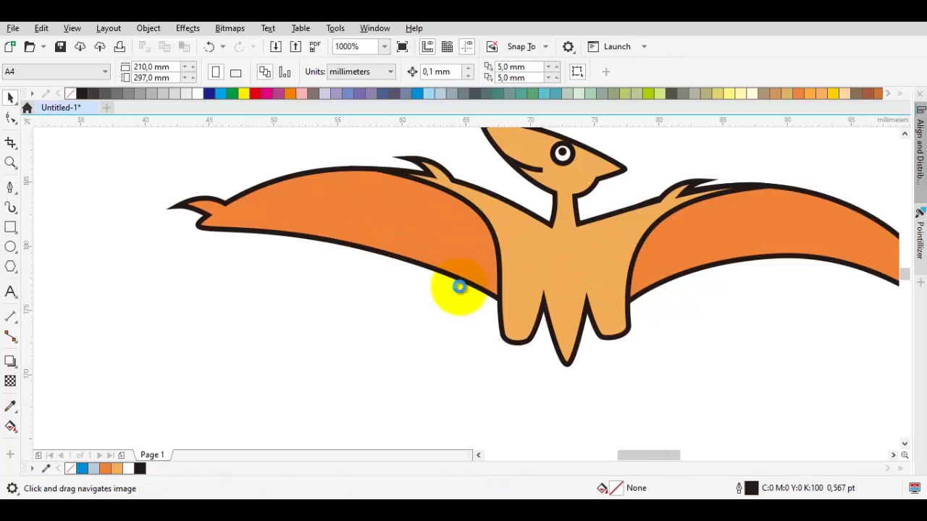
{"action": "left_click_drag", "start_coordinate": [782, 374], "coordinate": [174, 166]}
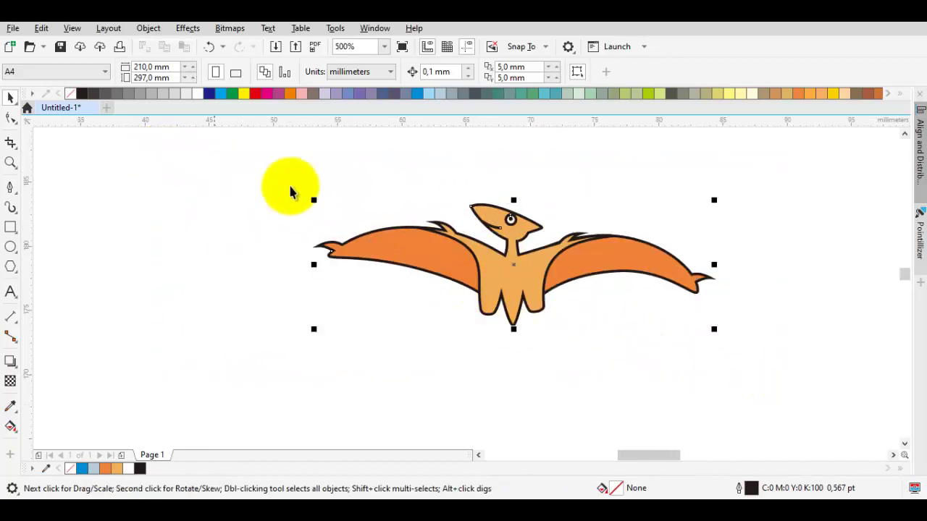
{"action": "scroll", "coordinate": [435, 280], "scroll_direction": "up", "scroll_amount": 3}
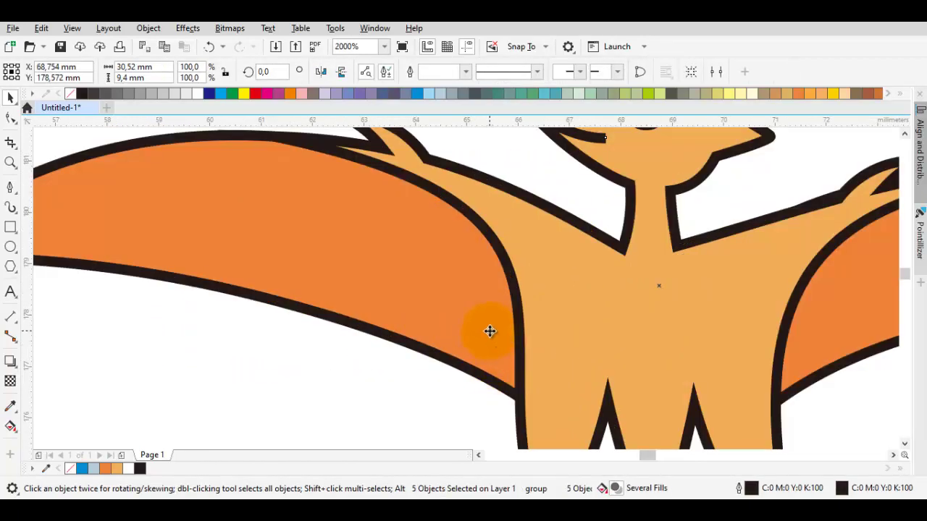
{"action": "scroll", "coordinate": [624, 373], "scroll_direction": "down", "scroll_amount": 3}
{"action": "key", "text": "space"}
{"action": "left_click_drag", "start_coordinate": [786, 410], "coordinate": [240, 208]}
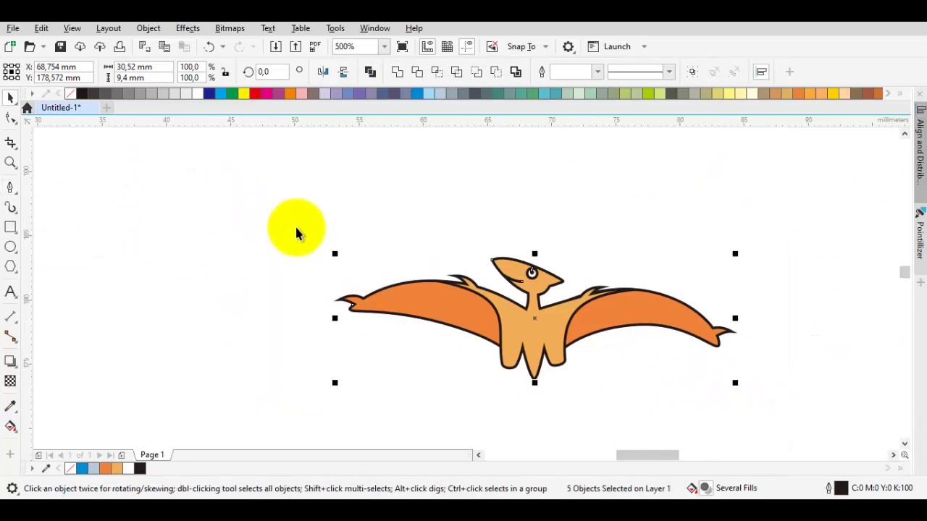
{"action": "left_click_drag", "start_coordinate": [734, 253], "coordinate": [675, 276]}
Step: Convert the outlines of the selected pterosaur parts to objects
{"action": "scroll", "coordinate": [675, 276], "scroll_direction": "down", "scroll_amount": 5}
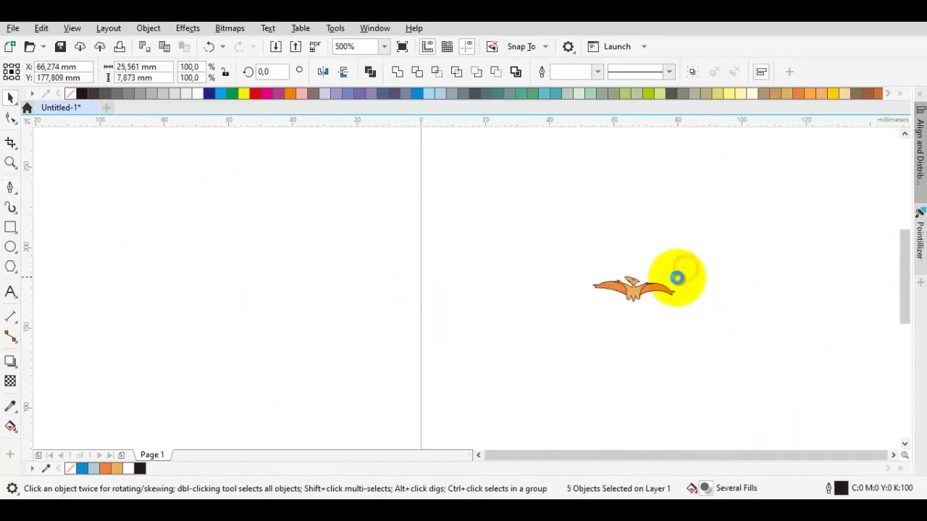
{"action": "scroll", "coordinate": [673, 279], "scroll_direction": "up", "scroll_amount": 5}
{"action": "scroll", "coordinate": [485, 236], "scroll_direction": "up", "scroll_amount": 2}
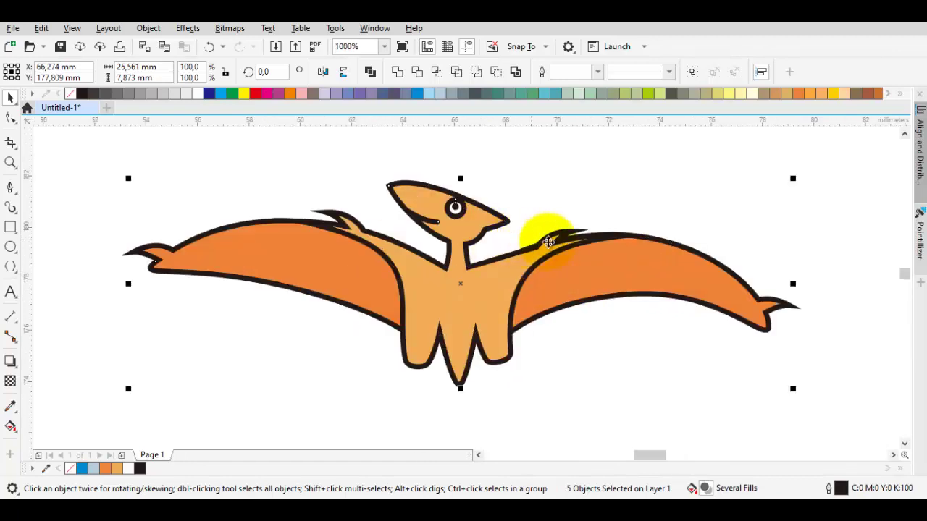
{"action": "left_click", "coordinate": [647, 222]}
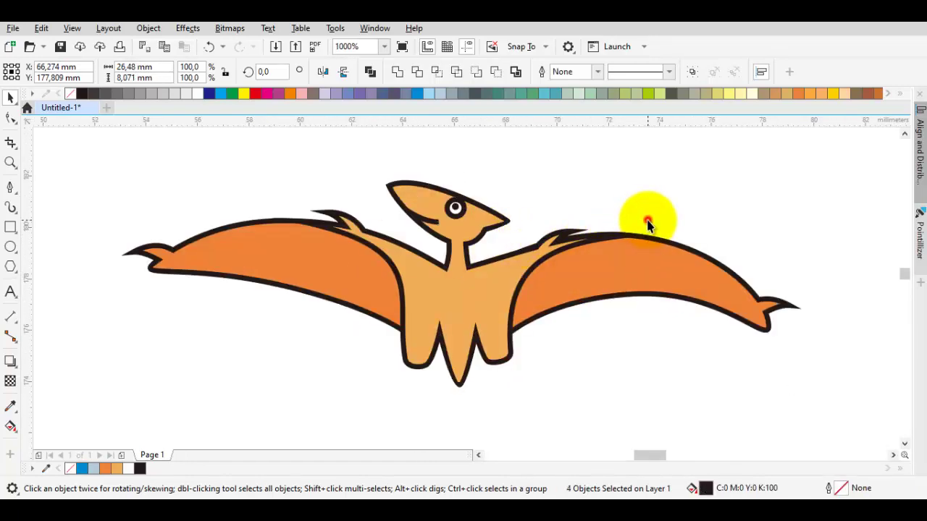
Step: Begin a Pen curve below the left wing, running up across its inner part and over the head
{"action": "scroll", "coordinate": [366, 265], "scroll_direction": "up", "scroll_amount": 1}
{"action": "key", "text": "p"}
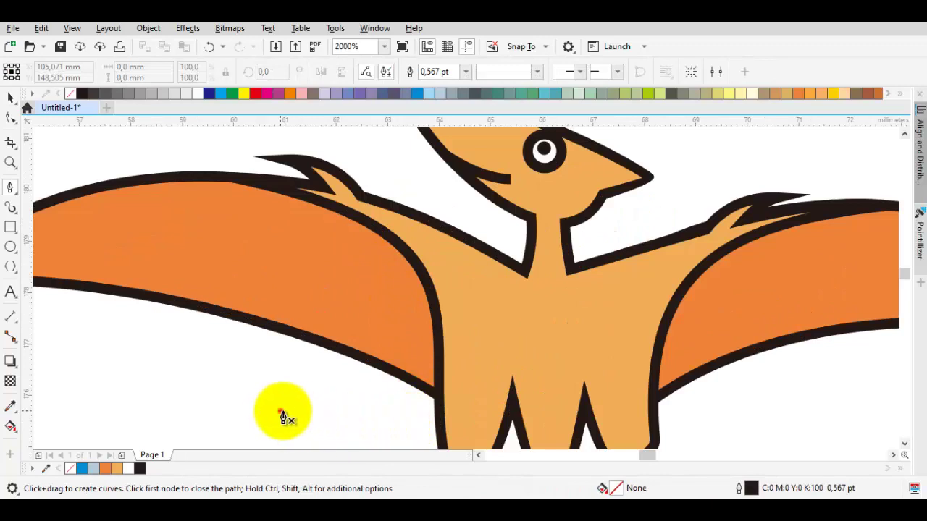
{"action": "left_click_drag", "start_coordinate": [280, 410], "coordinate": [407, 395]}
{"action": "left_click_drag", "start_coordinate": [328, 230], "coordinate": [367, 254]}
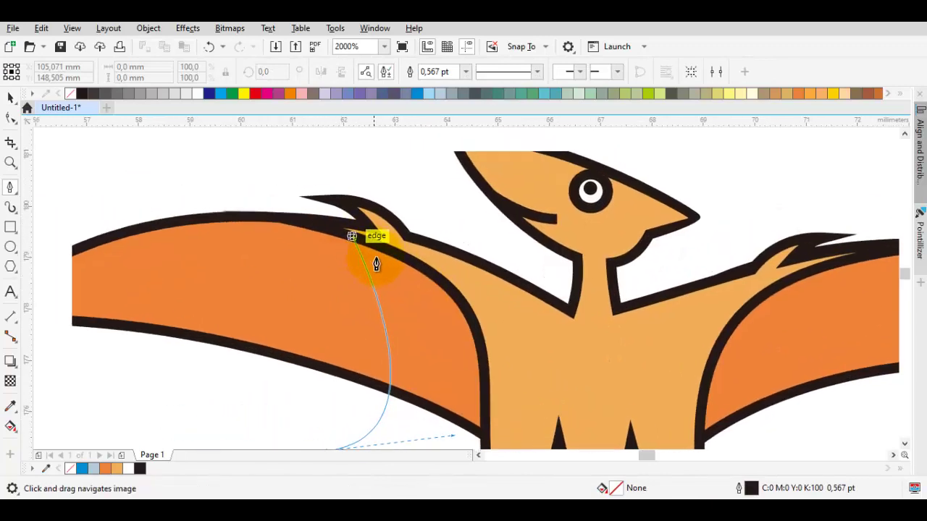
{"action": "left_click_drag", "start_coordinate": [319, 230], "coordinate": [172, 148]}
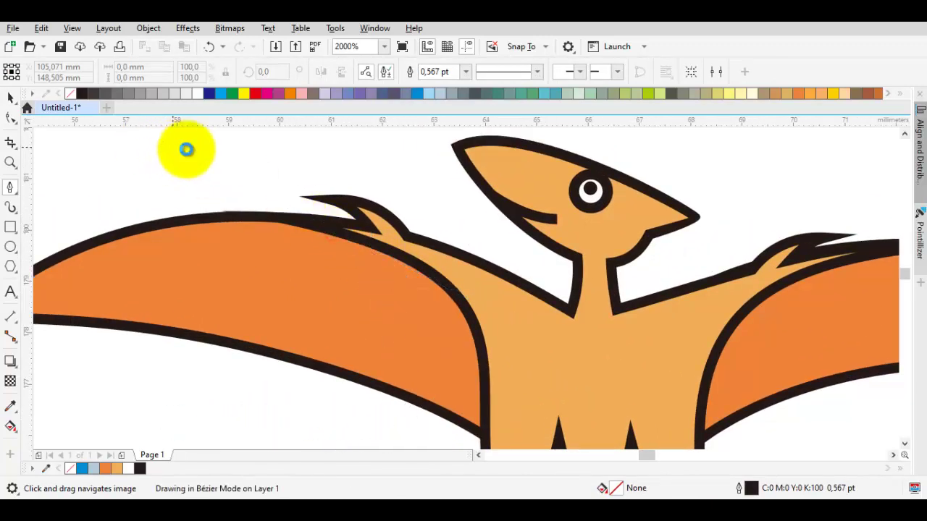
{"action": "scroll", "coordinate": [565, 149], "scroll_direction": "right", "scroll_amount": 2}
{"action": "left_click_drag", "start_coordinate": [627, 157], "coordinate": [542, 205]}
{"action": "scroll", "coordinate": [572, 179], "scroll_direction": "down", "scroll_amount": 1}
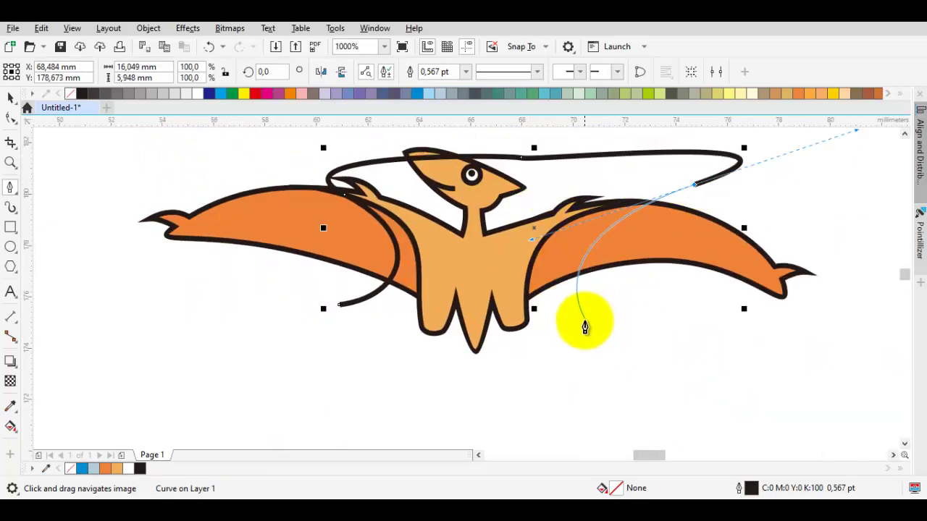
{"action": "left_click_drag", "start_coordinate": [591, 327], "coordinate": [643, 389]}
{"action": "key", "text": "ctrl+z"}
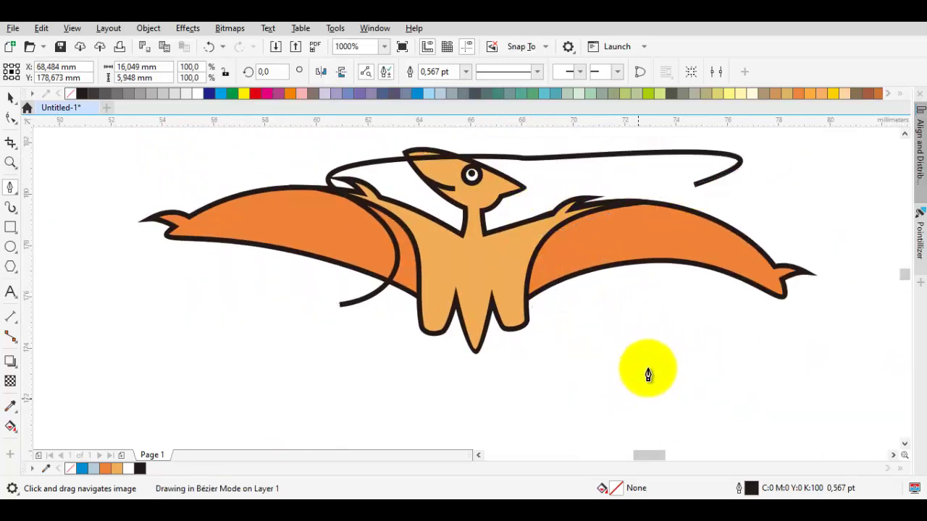
Step: Continue the curve down across the inner right wing and close it beneath the tail, about 16.1 by 7.8 mm overall
{"action": "left_click_drag", "start_coordinate": [687, 174], "coordinate": [502, 196]}
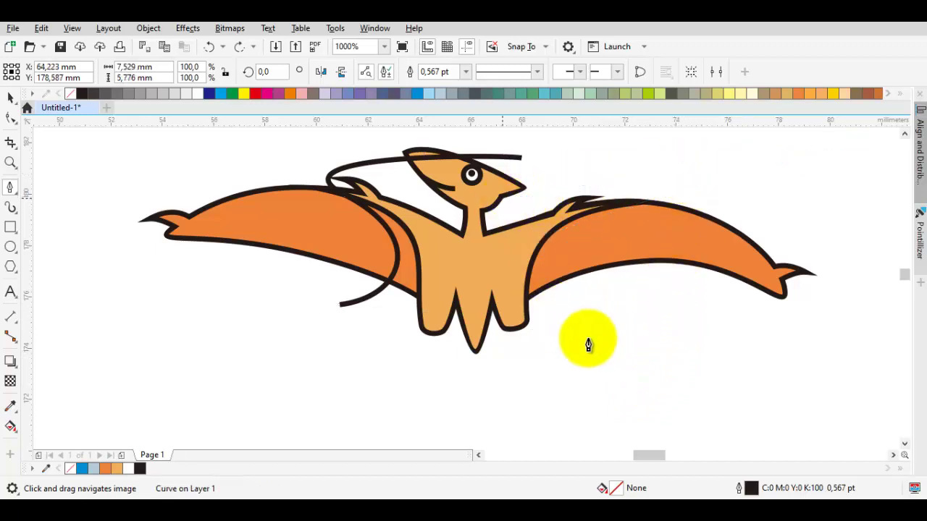
{"action": "left_click_drag", "start_coordinate": [581, 357], "coordinate": [569, 362]}
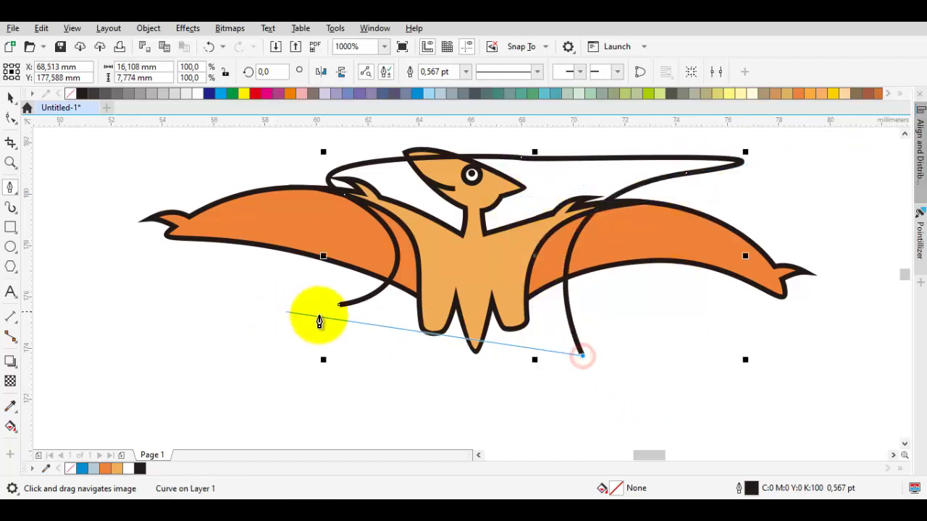
{"action": "left_click_drag", "start_coordinate": [337, 306], "coordinate": [384, 366]}
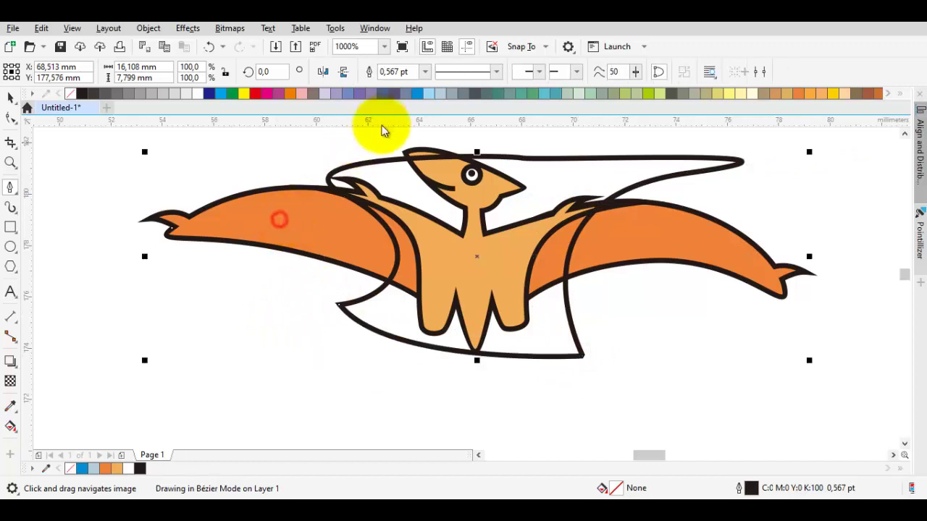
Step: Intersect the closed curve with the orange wing fill and delete the helper curve
{"action": "key", "text": "ctrl+a"}
{"action": "left_click", "coordinate": [438, 70]}
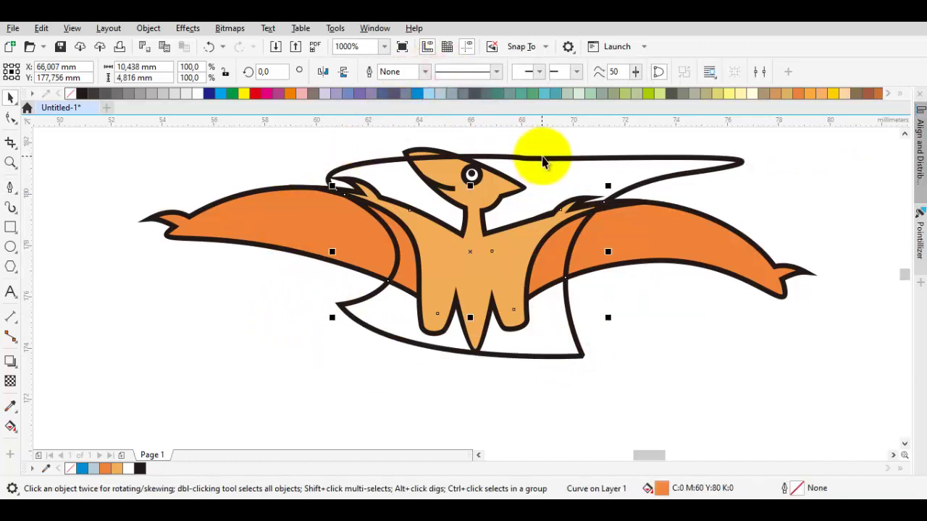
{"action": "left_click", "coordinate": [544, 157]}
{"action": "key", "text": "Delete"}
Step: Fill the intersected inner-wing shadow shape with uniform dark brown #895232 (C50 M76 Y100 K16)
{"action": "left_click", "coordinate": [547, 271]}
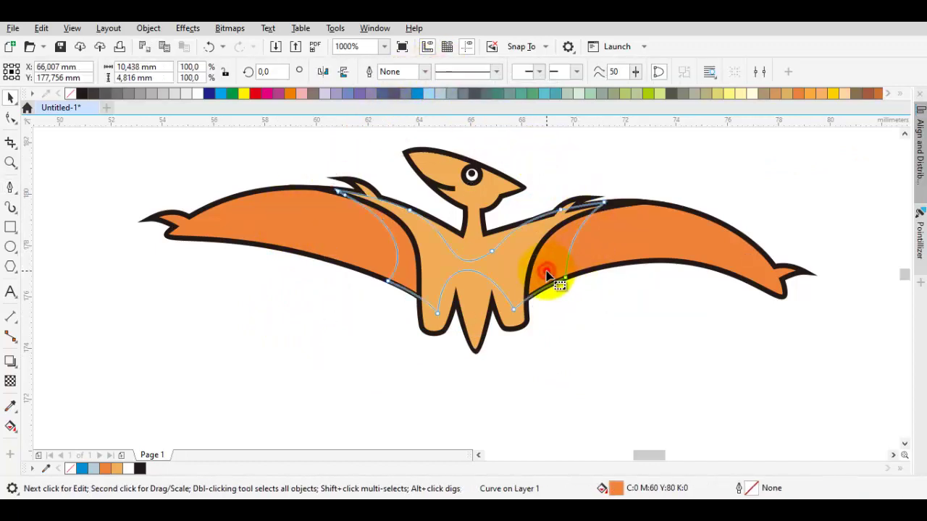
{"action": "left_click", "coordinate": [662, 488]}
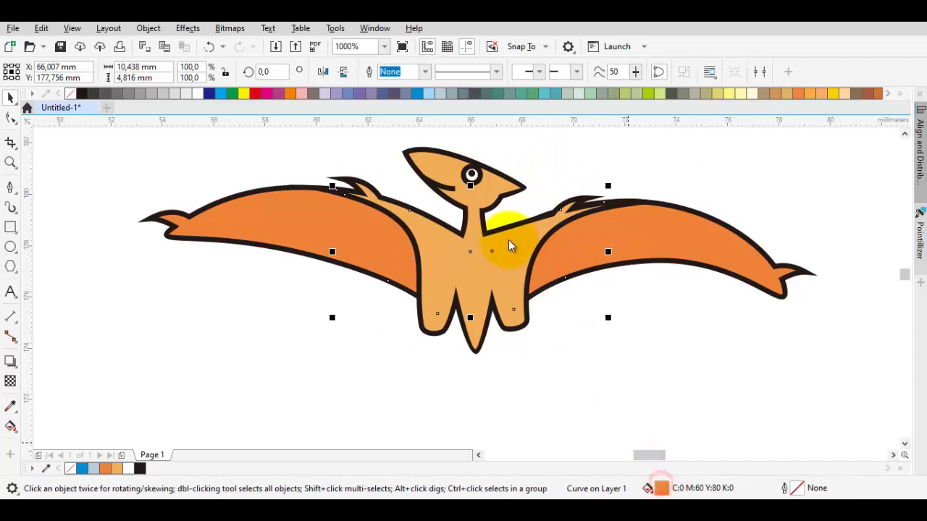
{"action": "double_click", "coordinate": [659, 488]}
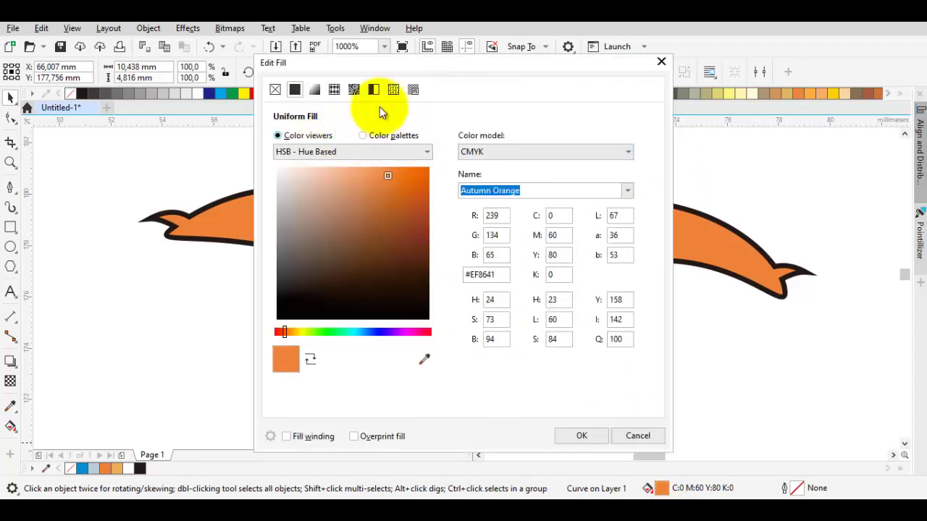
{"action": "left_click", "coordinate": [387, 70]}
{"action": "mouse_move", "coordinate": [566, 60]}
{"action": "left_mouse_down"}
{"action": "mouse_move", "coordinate": [791, 81]}
{"action": "mouse_move", "coordinate": [816, 65]}
{"action": "left_mouse_up"}
{"action": "mouse_move", "coordinate": [637, 209]}
{"action": "left_mouse_down"}
{"action": "mouse_move", "coordinate": [620, 219]}
{"action": "mouse_move", "coordinate": [629, 244]}
{"action": "left_mouse_up"}
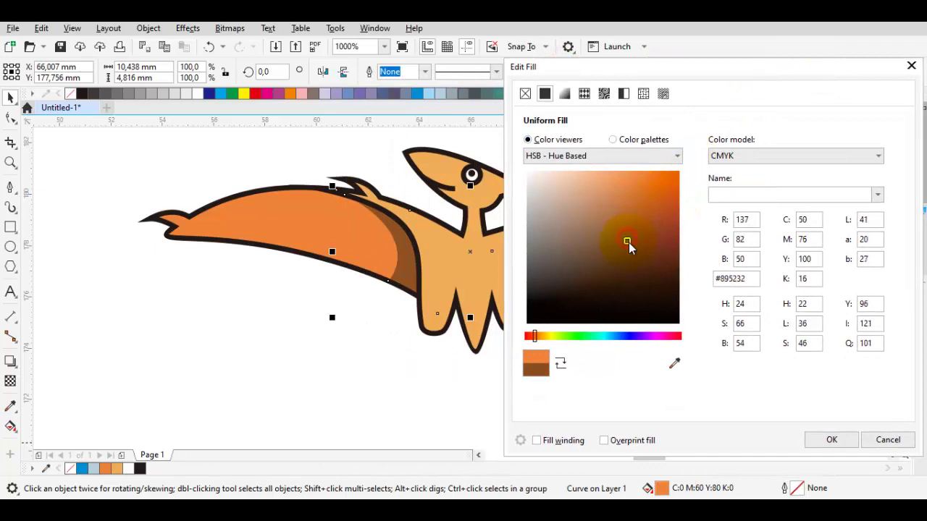
{"action": "key", "text": "Return"}
{"action": "left_click", "coordinate": [655, 322]}
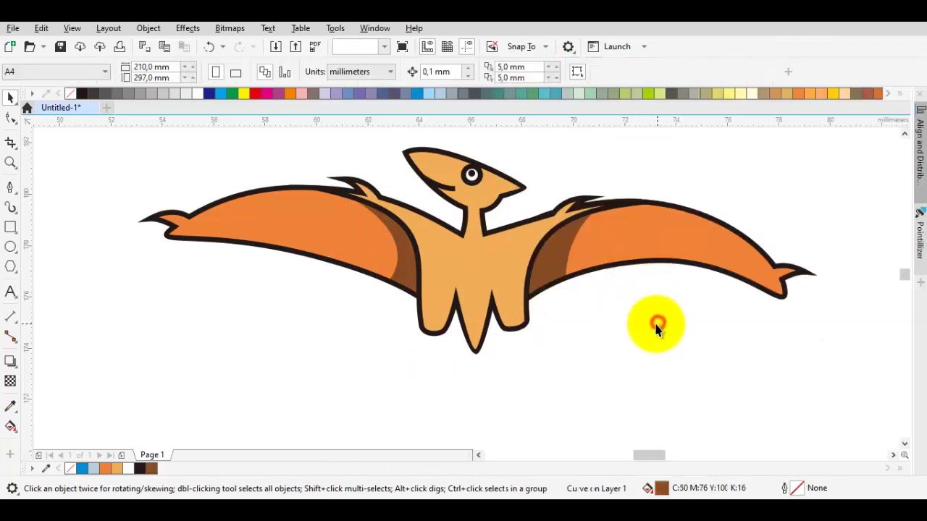
Step: Draw a short vertical toe line about 0.57 mm tall at the lower edge of the left foot
{"action": "scroll", "coordinate": [656, 325], "scroll_direction": "down", "scroll_amount": 3}
{"action": "left_click_drag", "start_coordinate": [527, 301], "coordinate": [441, 296]}
{"action": "scroll", "coordinate": [424, 280], "scroll_direction": "up", "scroll_amount": 3}
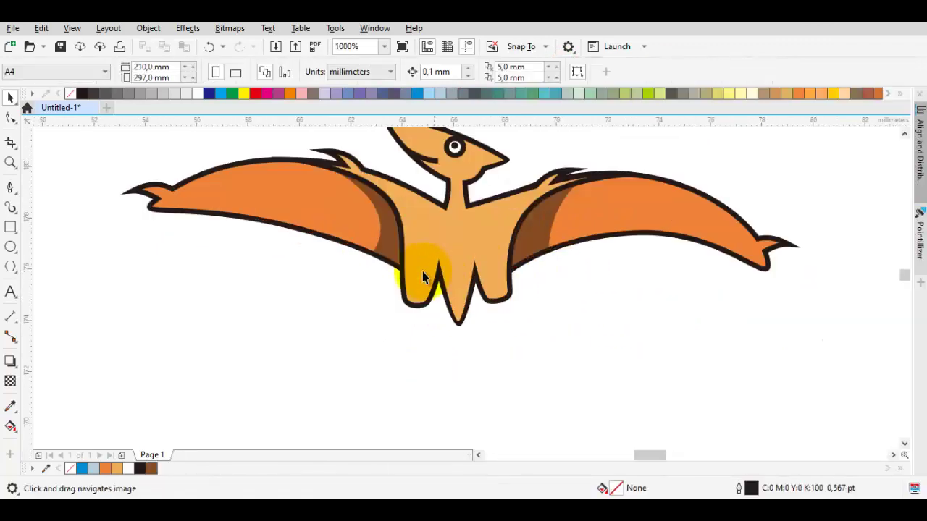
{"action": "scroll", "coordinate": [396, 274], "scroll_direction": "up", "scroll_amount": 1}
{"action": "scroll", "coordinate": [449, 346], "scroll_direction": "up", "scroll_amount": 1}
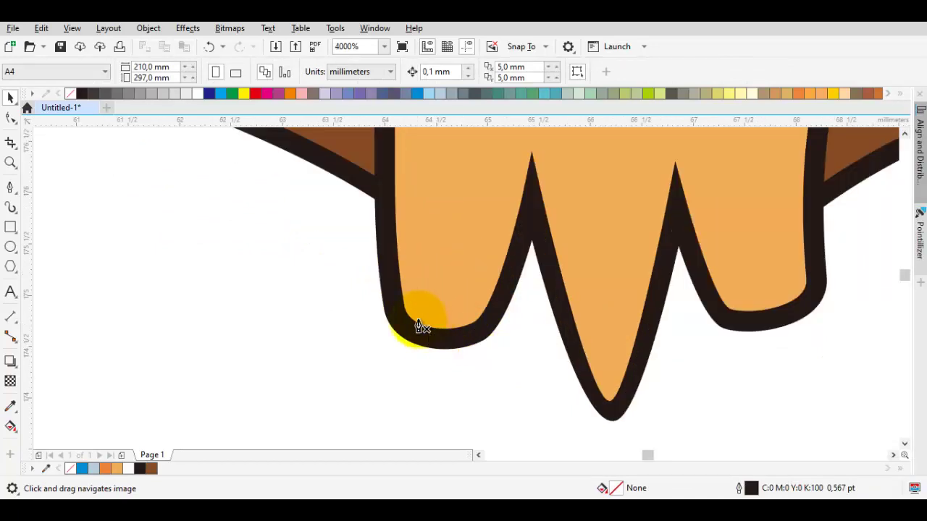
{"action": "left_click_drag", "start_coordinate": [424, 278], "coordinate": [420, 310]}
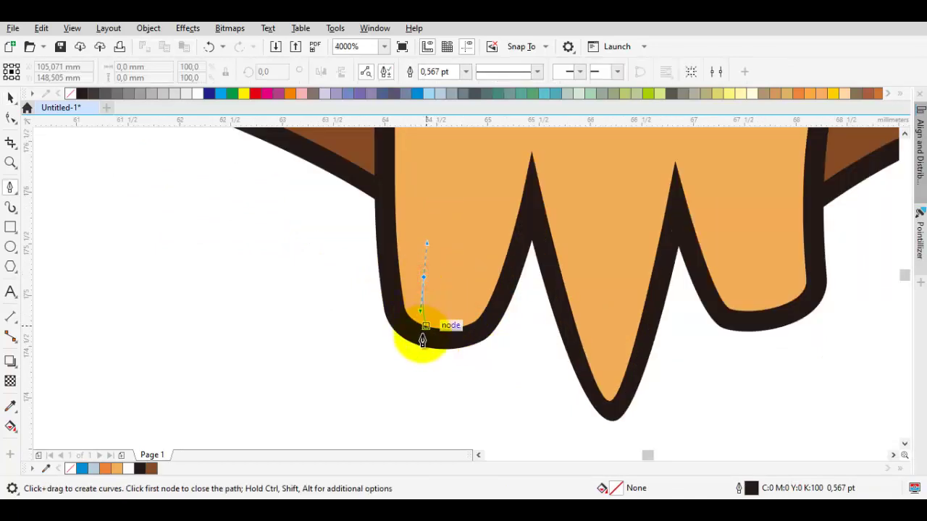
{"action": "left_click", "coordinate": [449, 337]}
{"action": "key", "text": "space"}
Step: Duplicate the toe line about 0.43 mm to the right on the left foot
{"action": "scroll", "coordinate": [427, 304], "scroll_direction": "up", "scroll_amount": 1}
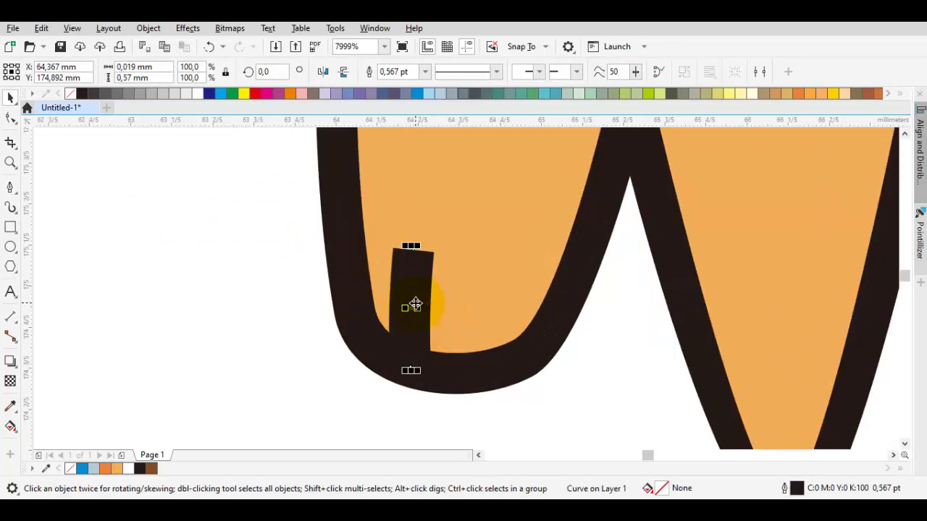
{"action": "left_click_drag", "start_coordinate": [503, 310], "coordinate": [502, 304]}
{"action": "right_click", "coordinate": [503, 304]}
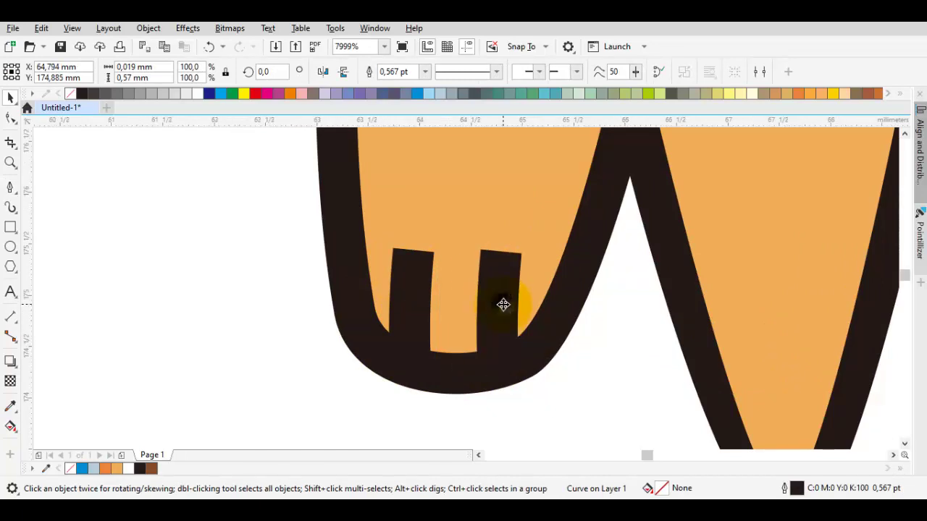
Step: Copy both toe lines from the left foot onto the lower edge of the right foot
{"action": "scroll", "coordinate": [502, 304], "scroll_direction": "down", "scroll_amount": 1}
{"action": "left_click", "coordinate": [457, 301], "text": "shift"}
{"action": "scroll", "coordinate": [503, 309], "scroll_direction": "right", "scroll_amount": 2}
{"action": "mouse_move", "coordinate": [355, 310]}
{"action": "left_mouse_down"}
{"action": "mouse_move", "coordinate": [629, 297]}
{"action": "mouse_move", "coordinate": [586, 314]}
{"action": "left_mouse_up"}
{"action": "key", "text": "ctrl+z"}
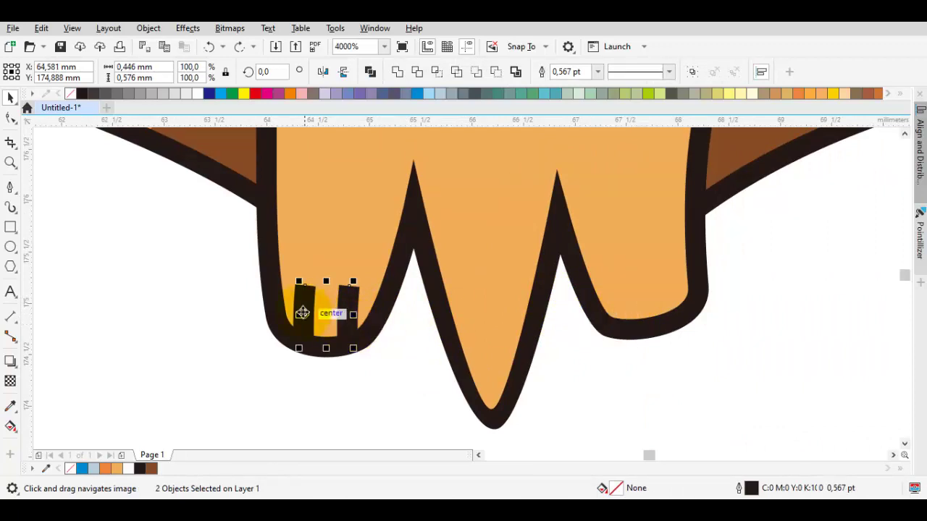
{"action": "left_click", "coordinate": [322, 309]}
{"action": "left_click_drag", "start_coordinate": [319, 304], "coordinate": [576, 293]}
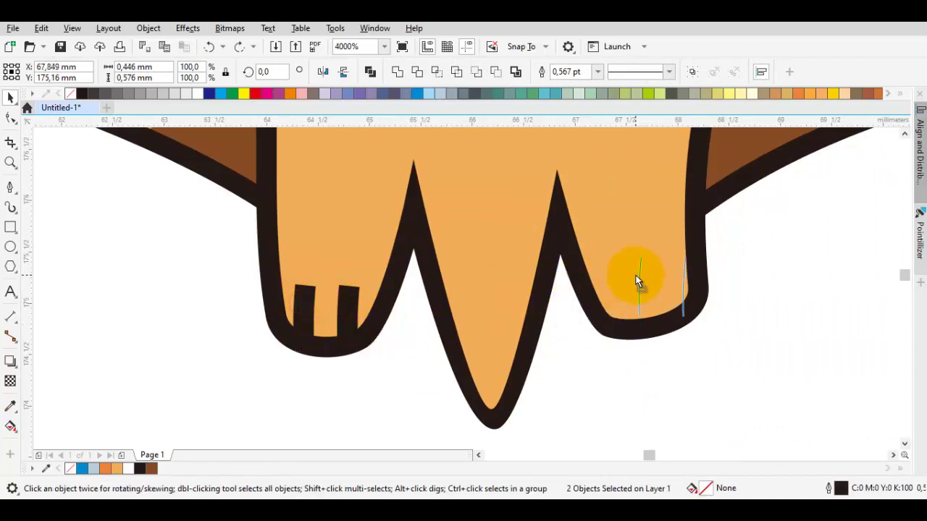
{"action": "left_click_drag", "start_coordinate": [637, 283], "coordinate": [616, 284]}
Step: Rotate the right foot's two toe lines counterclockwise by about 15° and shift them to fit the foot's lower edge
{"action": "left_click", "coordinate": [617, 284]}
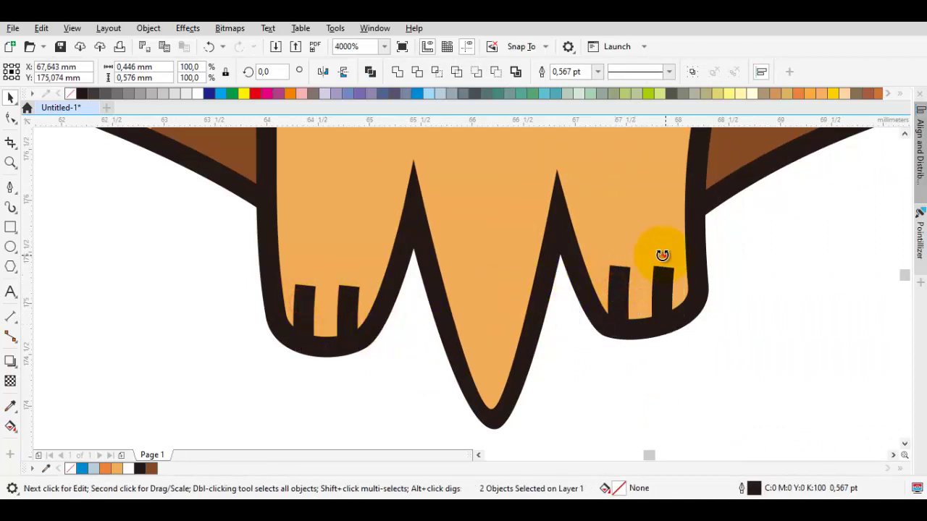
{"action": "left_click_drag", "start_coordinate": [662, 255], "coordinate": [643, 252]}
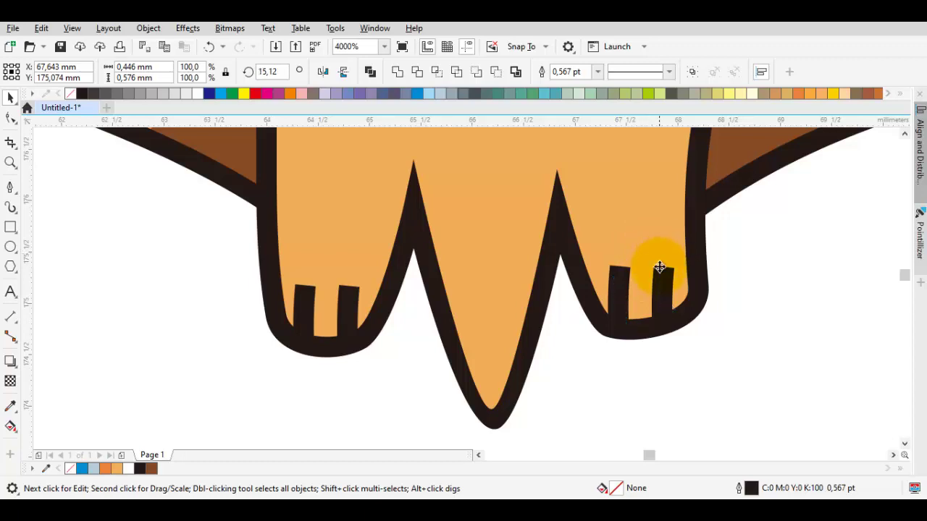
{"action": "scroll", "coordinate": [658, 268], "scroll_direction": "up", "scroll_amount": 2}
{"action": "left_click_drag", "start_coordinate": [669, 268], "coordinate": [683, 261]}
{"action": "scroll", "coordinate": [682, 263], "scroll_direction": "down", "scroll_amount": 2}
{"action": "left_click", "coordinate": [746, 283]}
Step: Group all the objects of the finished pterosaur drawing
{"action": "scroll", "coordinate": [749, 281], "scroll_direction": "down", "scroll_amount": 6}
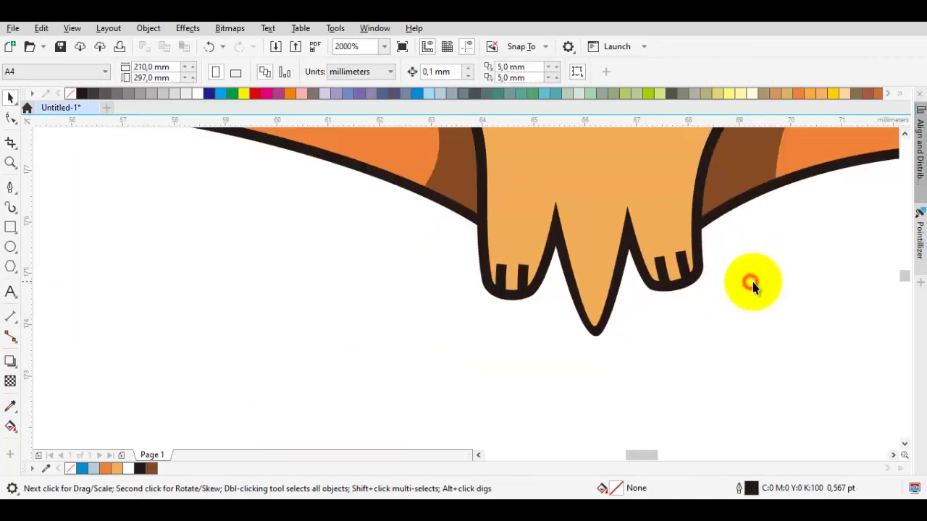
{"action": "left_click_drag", "start_coordinate": [737, 345], "coordinate": [527, 281]}
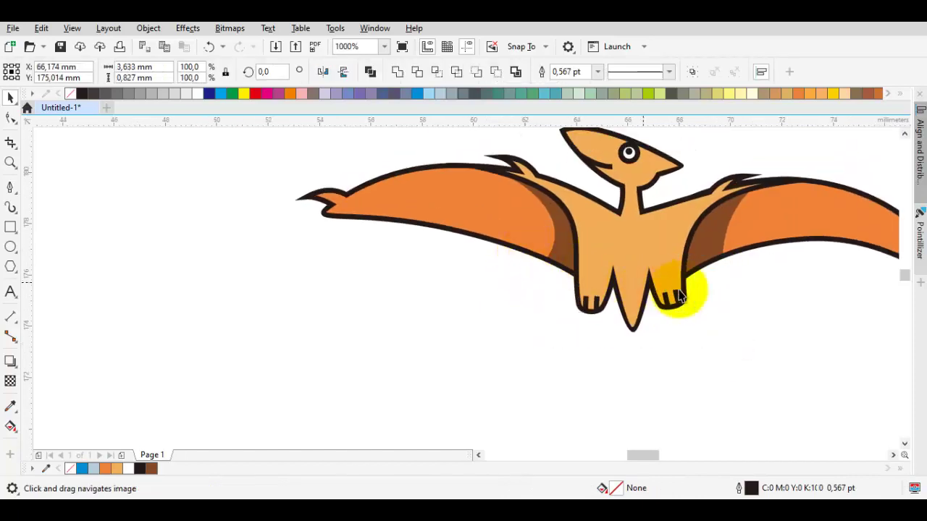
{"action": "left_click_drag", "start_coordinate": [766, 304], "coordinate": [699, 331]}
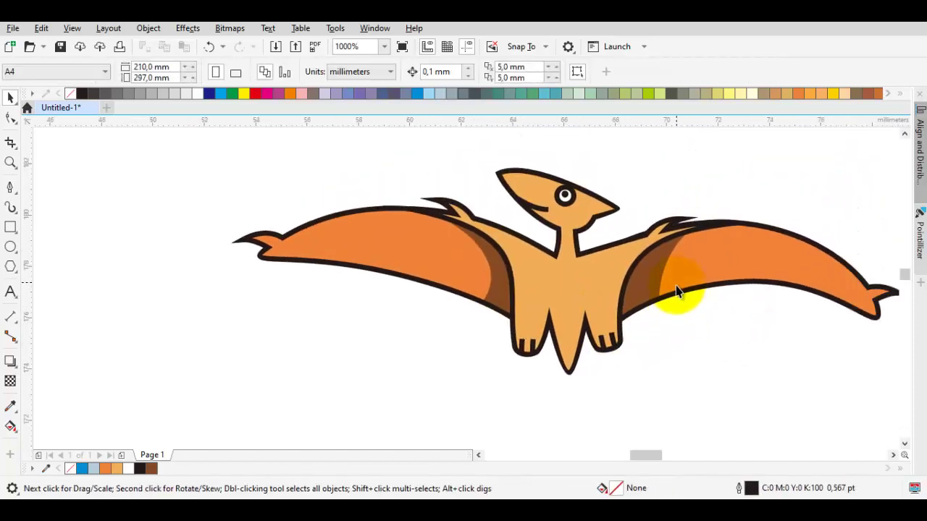
{"action": "scroll", "coordinate": [683, 300], "scroll_direction": "down", "scroll_amount": 1}
{"action": "left_click_drag", "start_coordinate": [842, 376], "coordinate": [375, 157]}
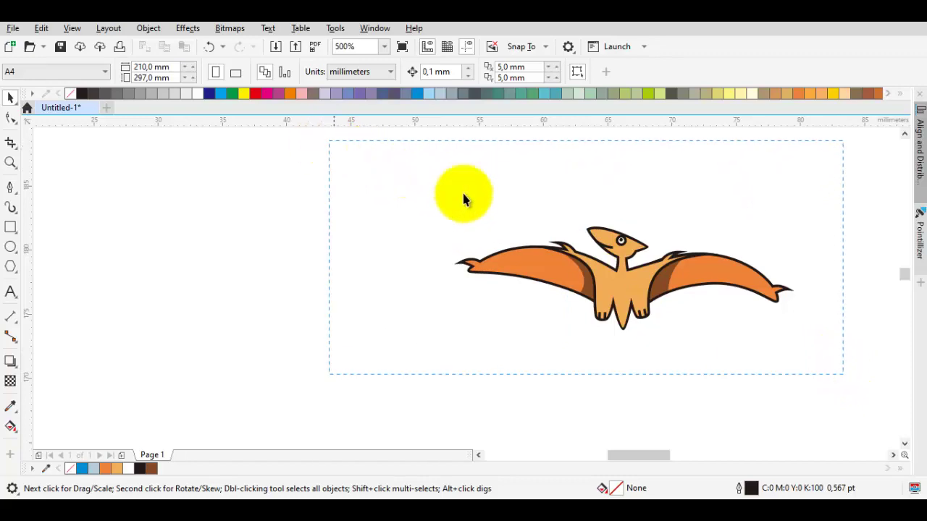
{"action": "right_click", "coordinate": [616, 243]}
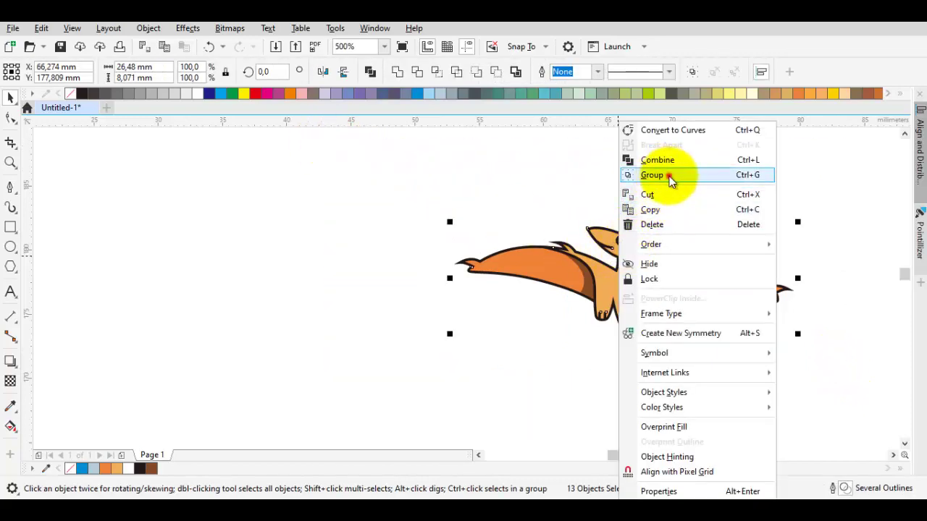
{"action": "left_click", "coordinate": [669, 178]}
{"action": "scroll", "coordinate": [680, 208], "scroll_direction": "up", "scroll_amount": 1}
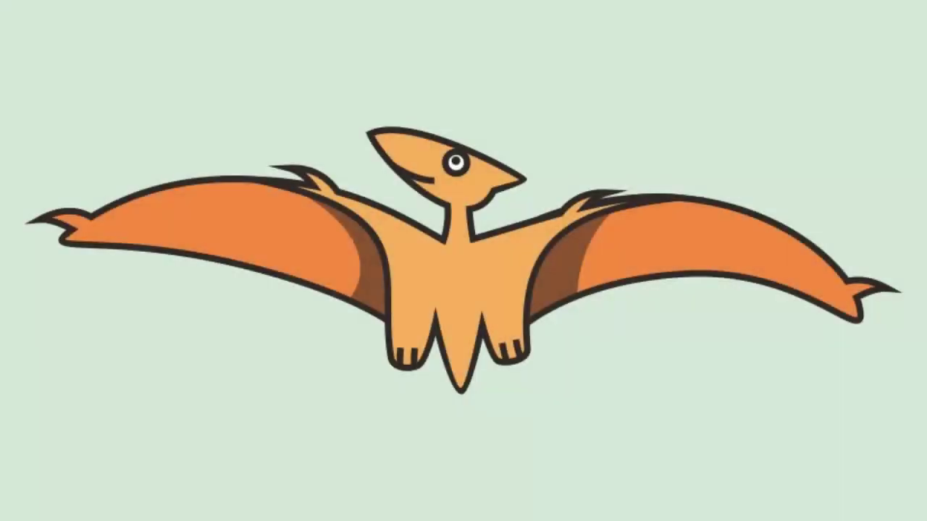